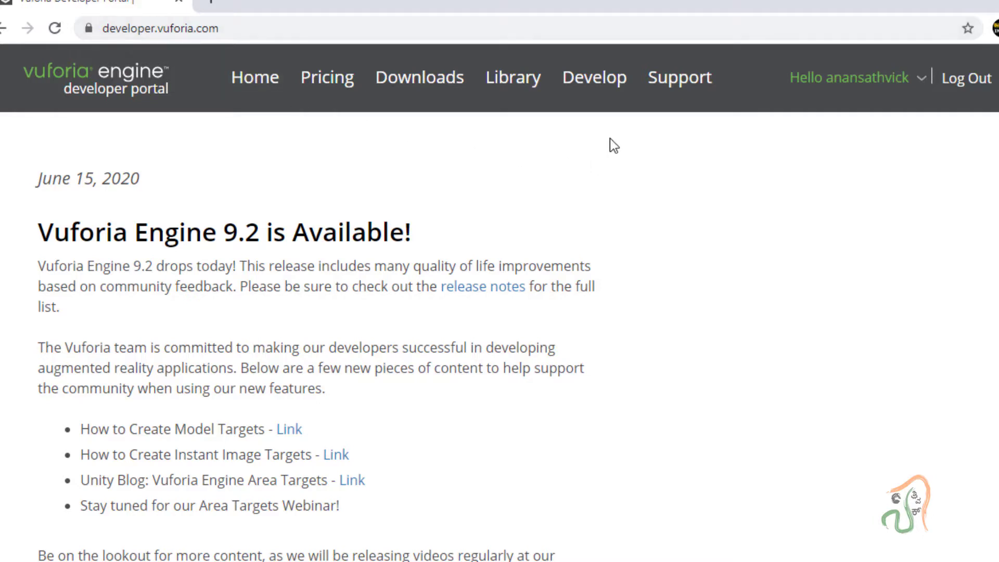
- Go to the Target Manager in the developer portal and start adding a new database
click(598, 94)
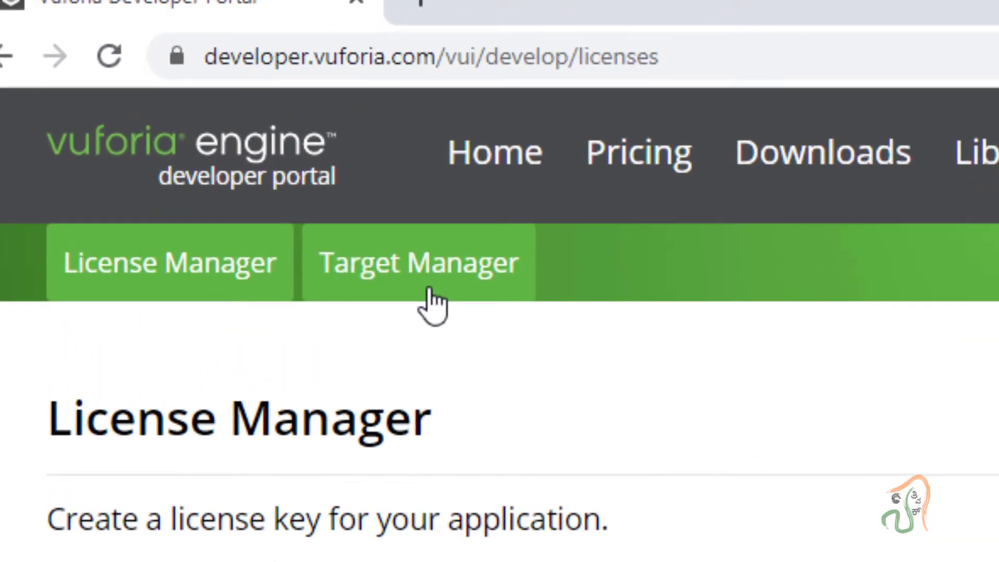
click(456, 285)
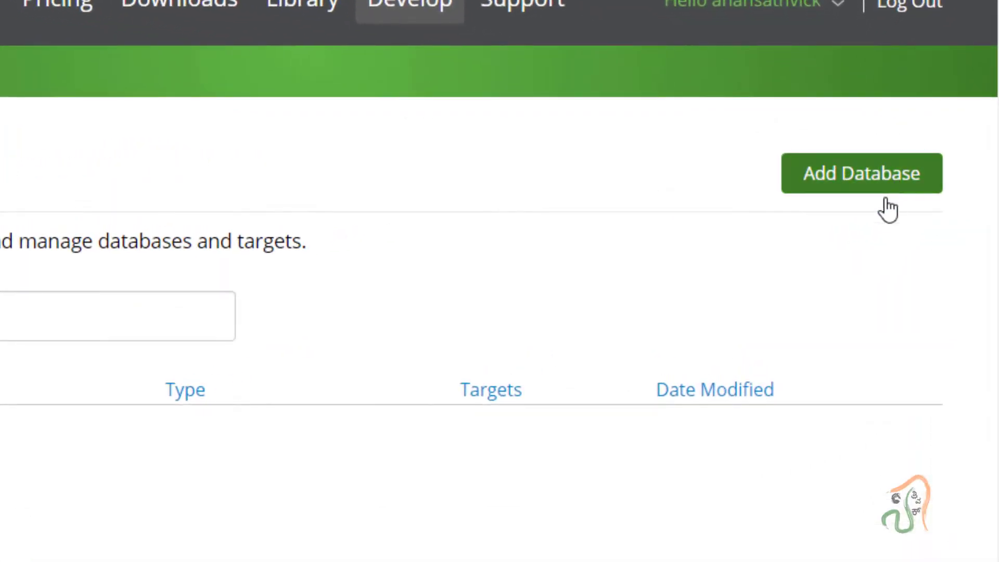
click(885, 195)
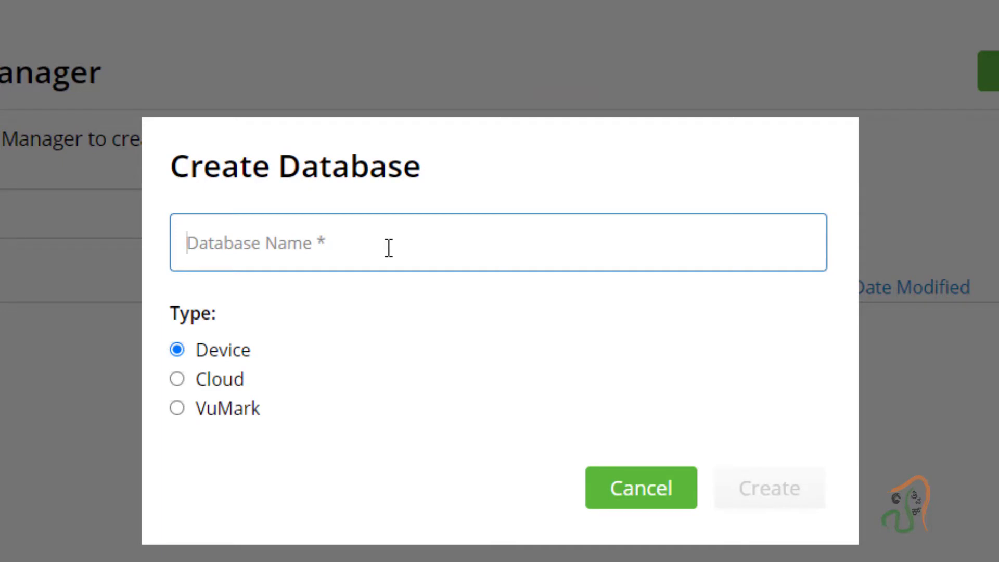
text(arPOSTE)
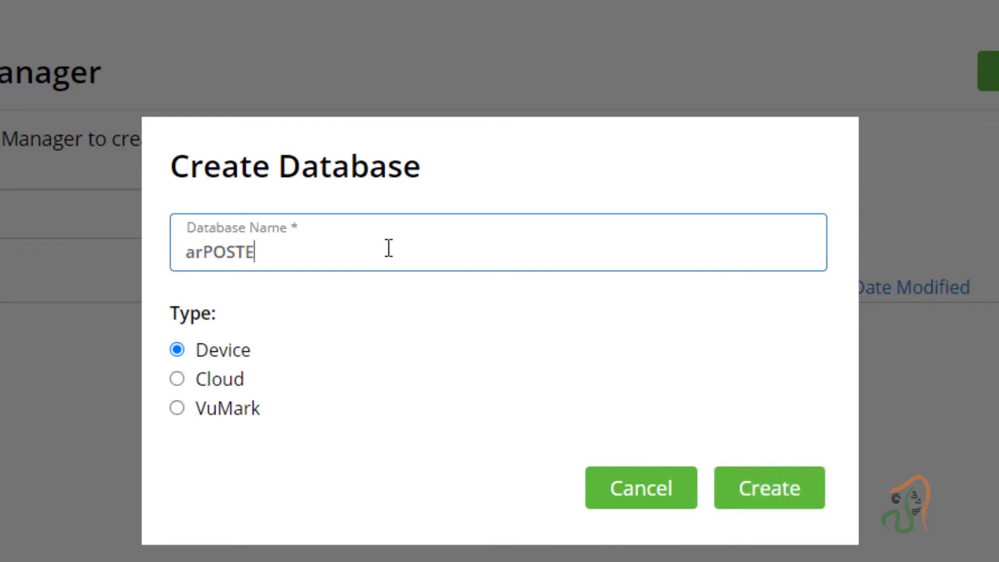
key(BackSpace)
key(BackSpace)
key(BackSpace)
key(BackSpace)
key(BackSpace)
key(BackSpace)
key(BackSpace)
- Name the new database ARposterdatabase and create it with the Device type
text(AR)
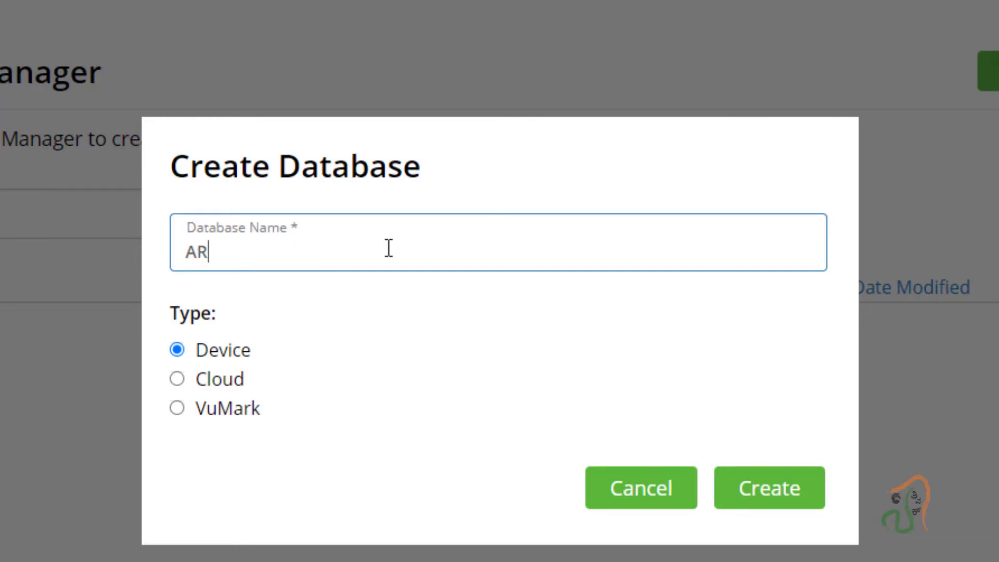
text(posterdatabase)
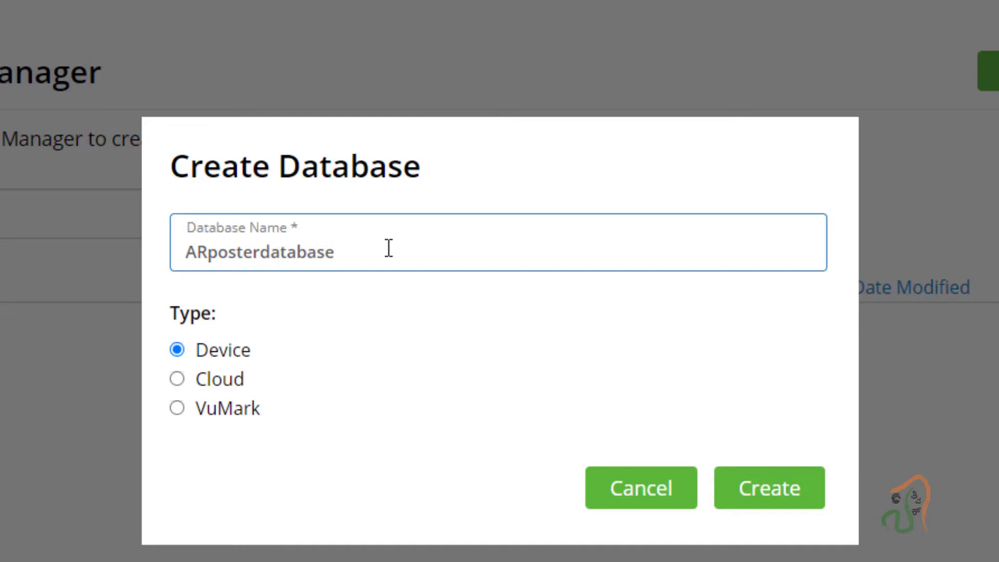
click(795, 498)
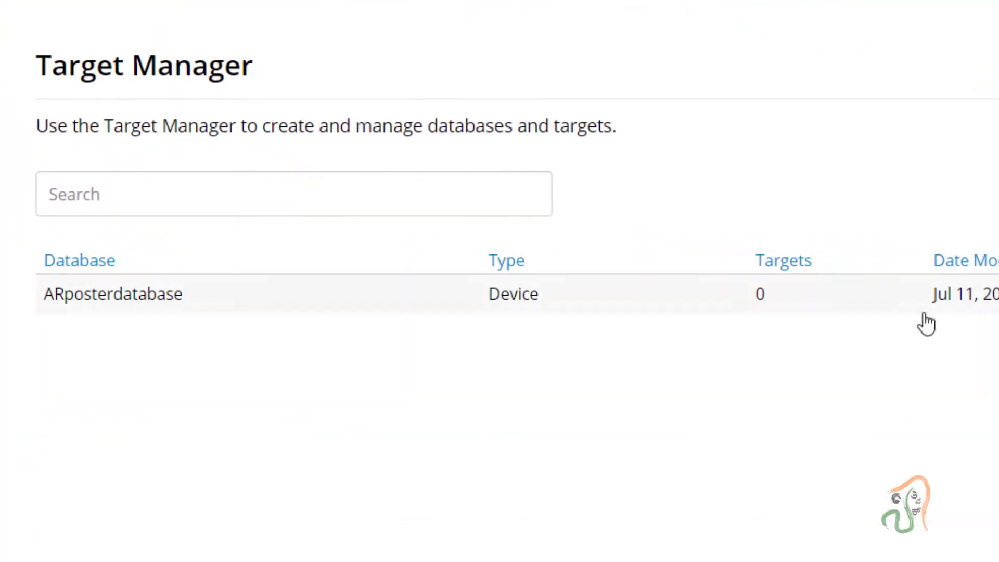
- Start a single-image target in ARposterdatabase, using toy_poster.jpg from the ARPOSTER folder inside contents on drive M as its image file
click(124, 294)
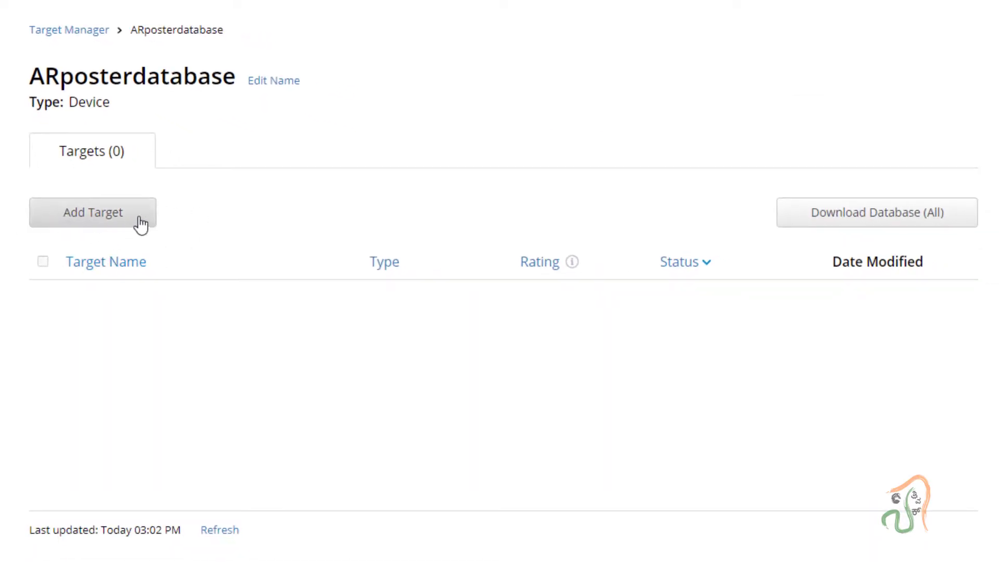
click(92, 221)
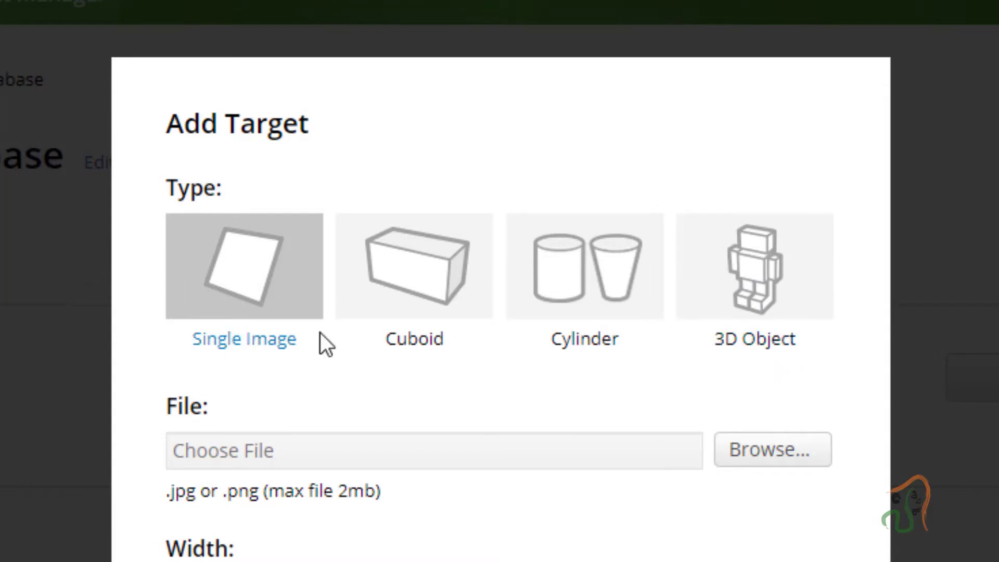
click(773, 451)
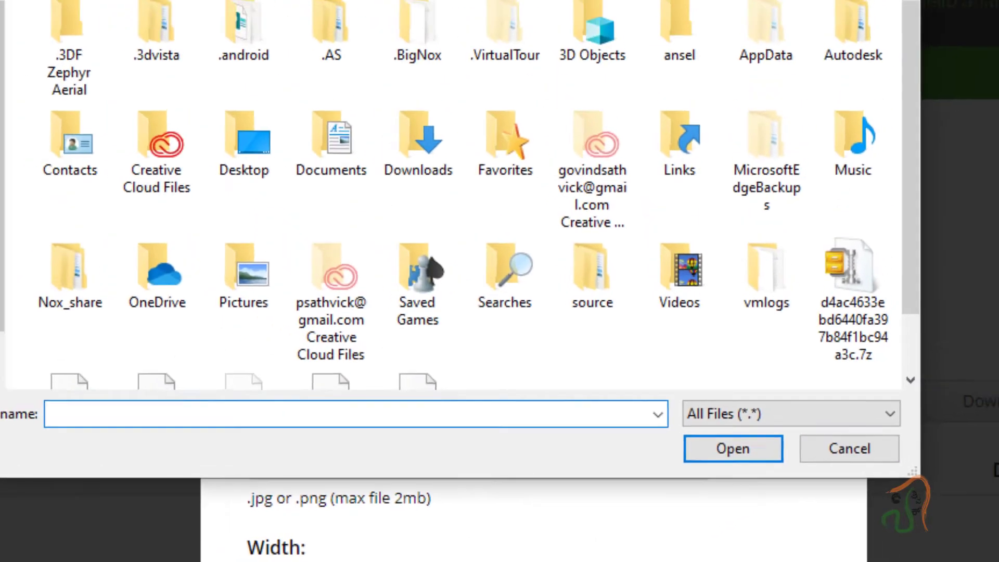
click(84, 390)
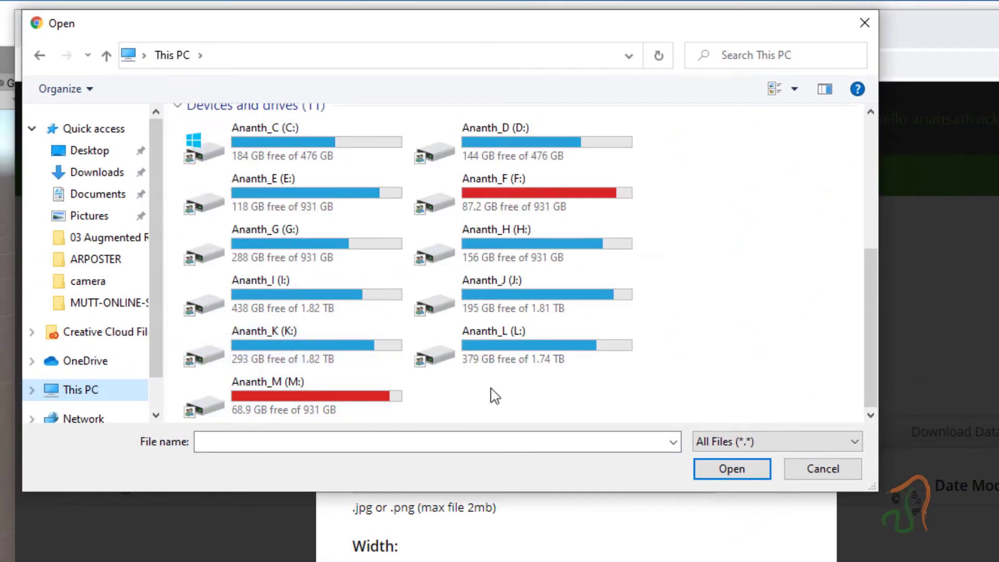
double_click(360, 396)
scroll(272, 397, down, 1)
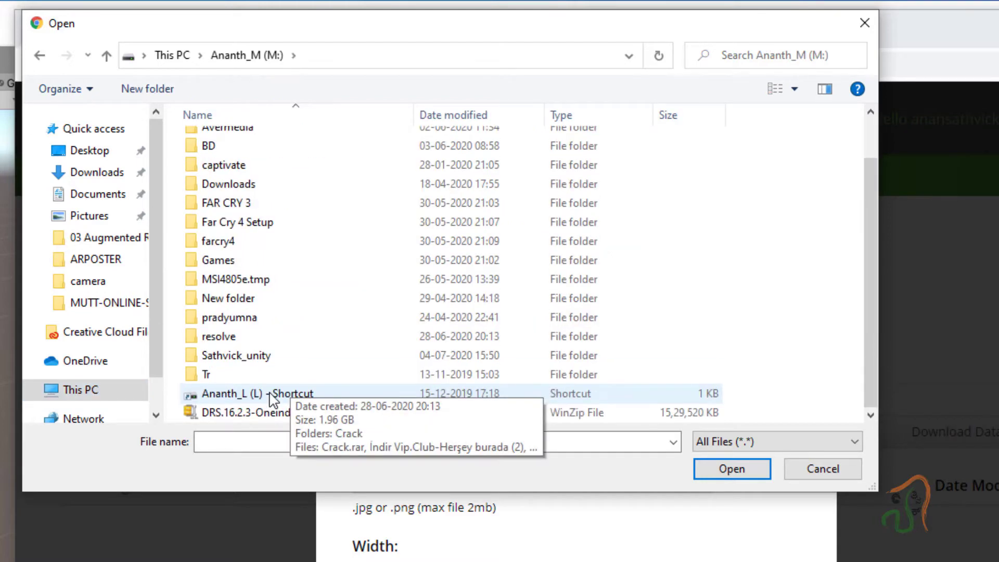
double_click(273, 364)
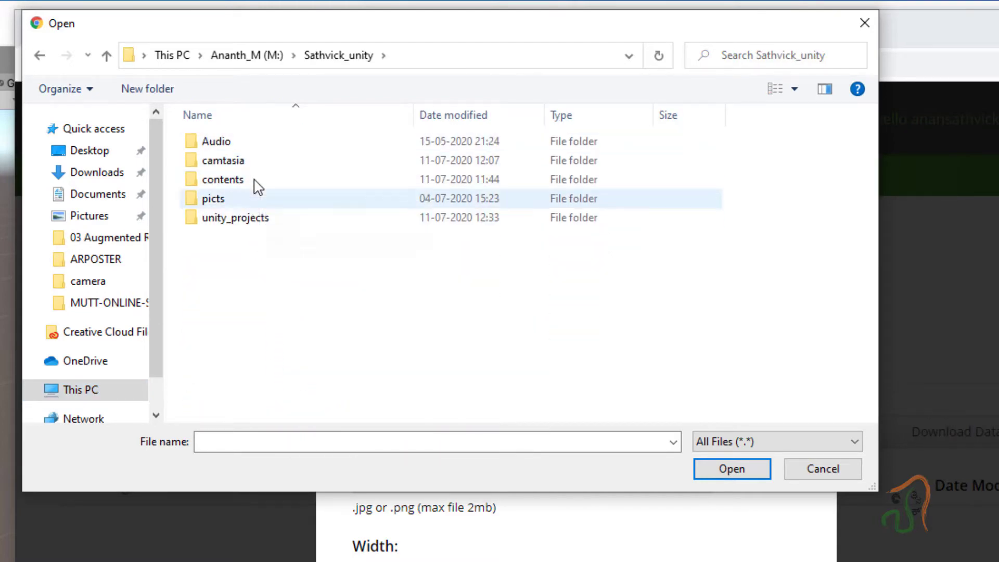
double_click(253, 229)
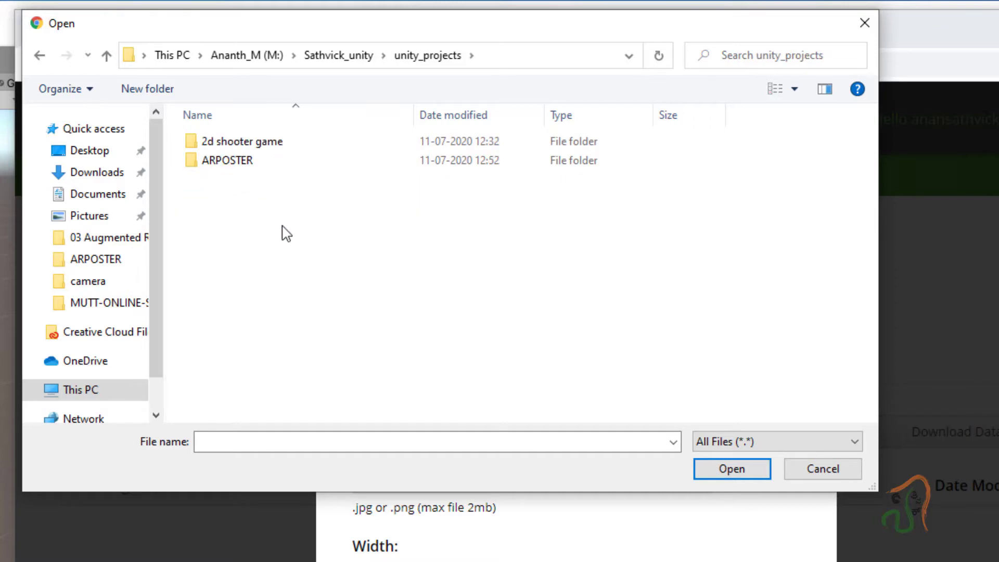
click(338, 57)
double_click(252, 183)
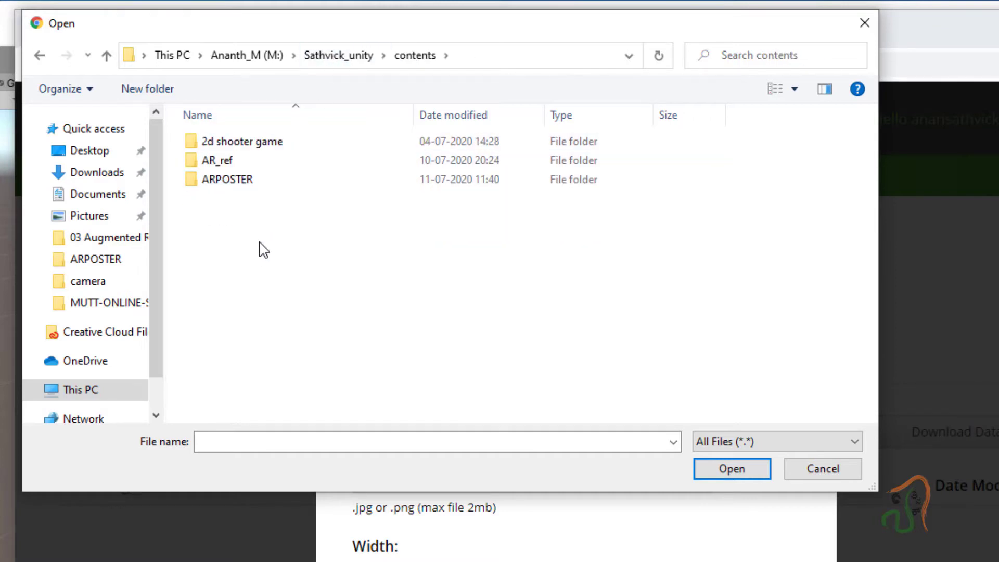
double_click(244, 183)
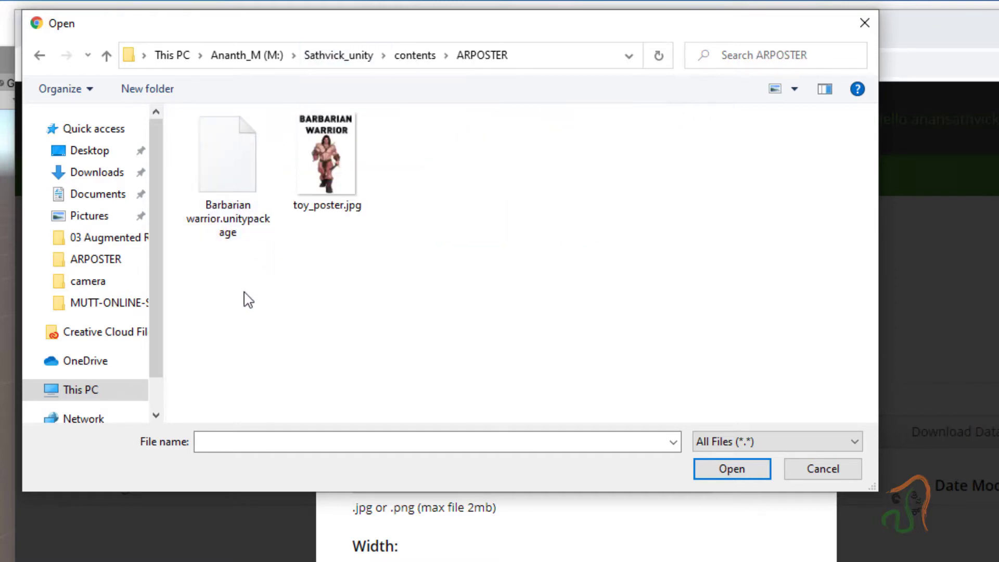
click(320, 187)
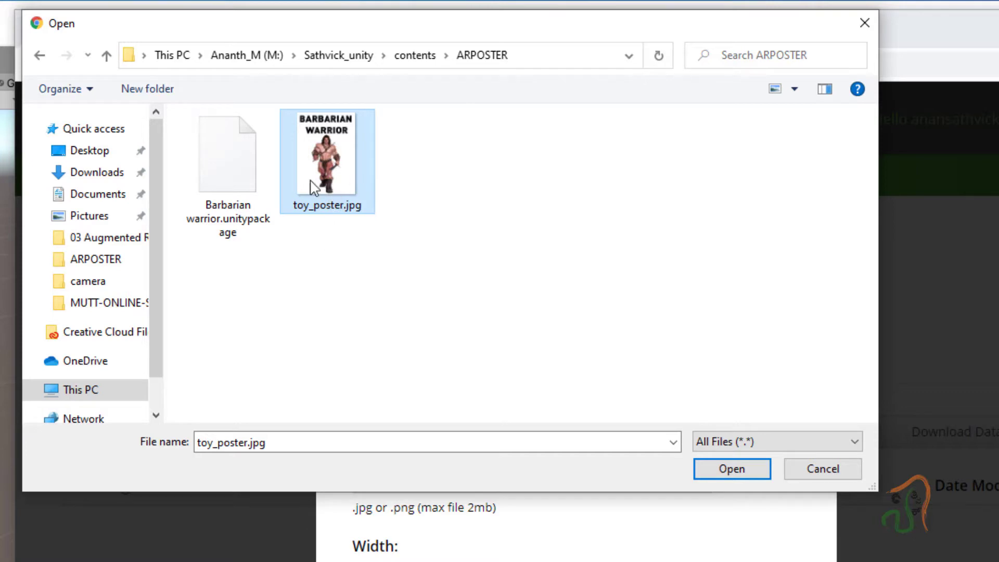
click(700, 474)
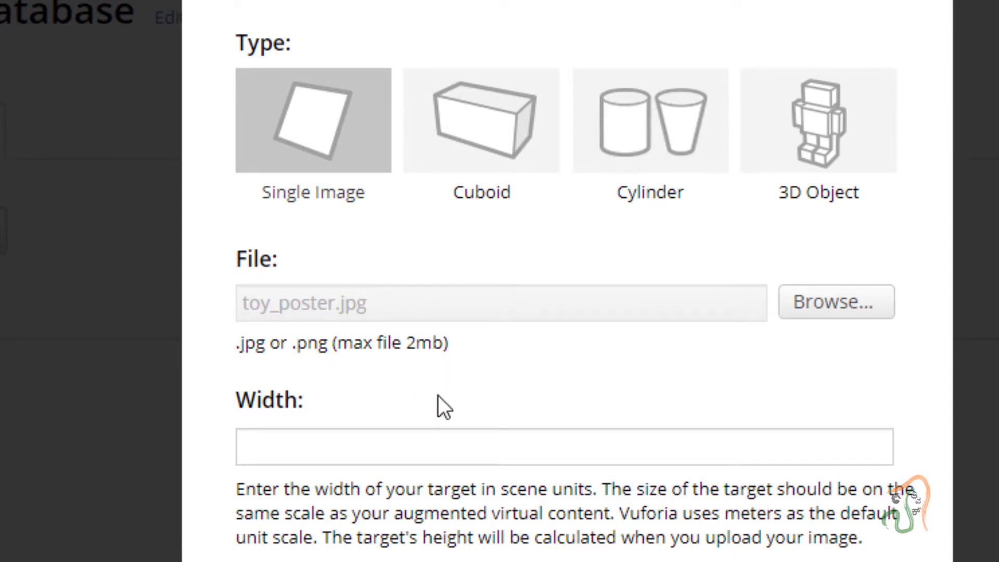
- Add the image target to the database with a width of 6 and the name ARposter_toy
click(405, 450)
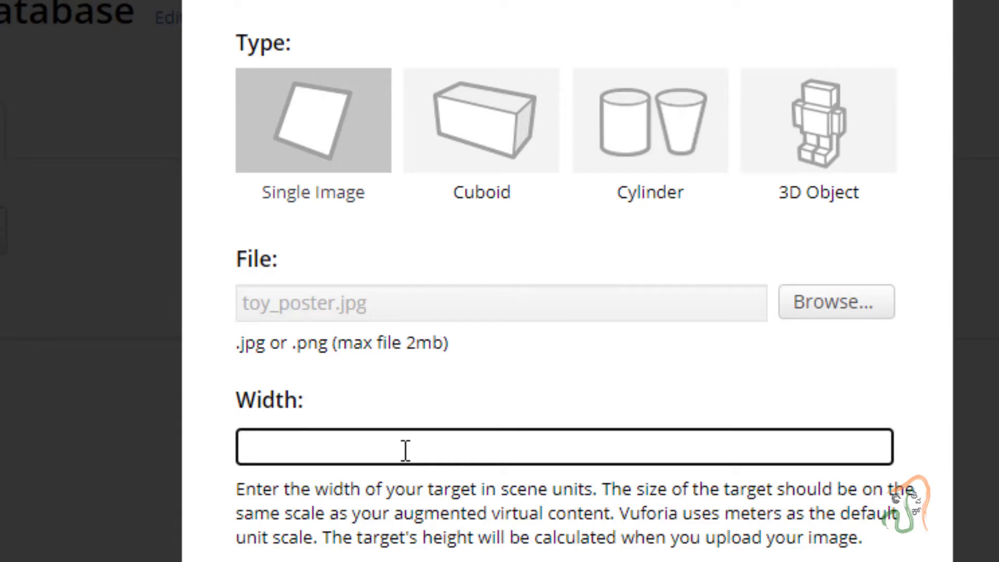
text(6)
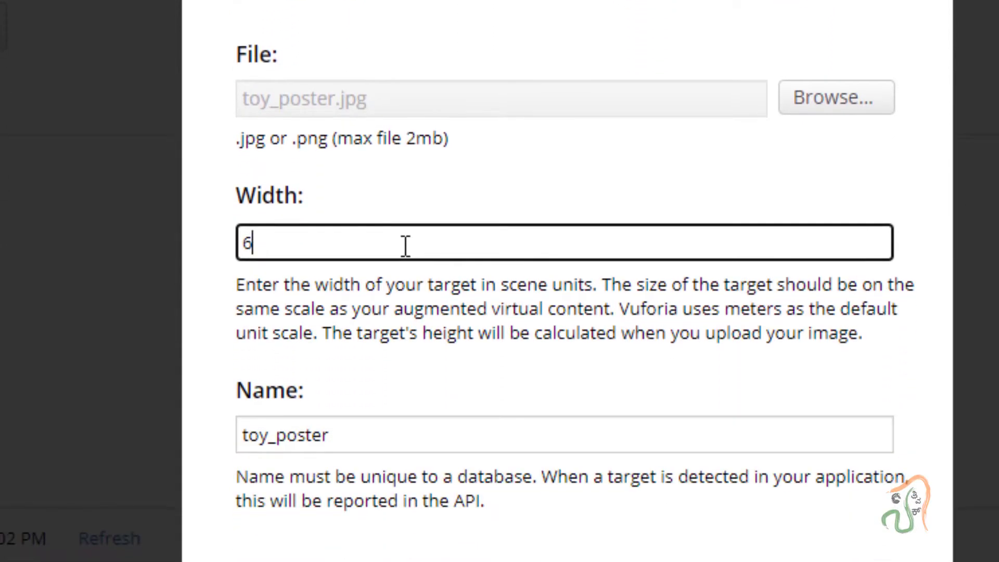
click(367, 440)
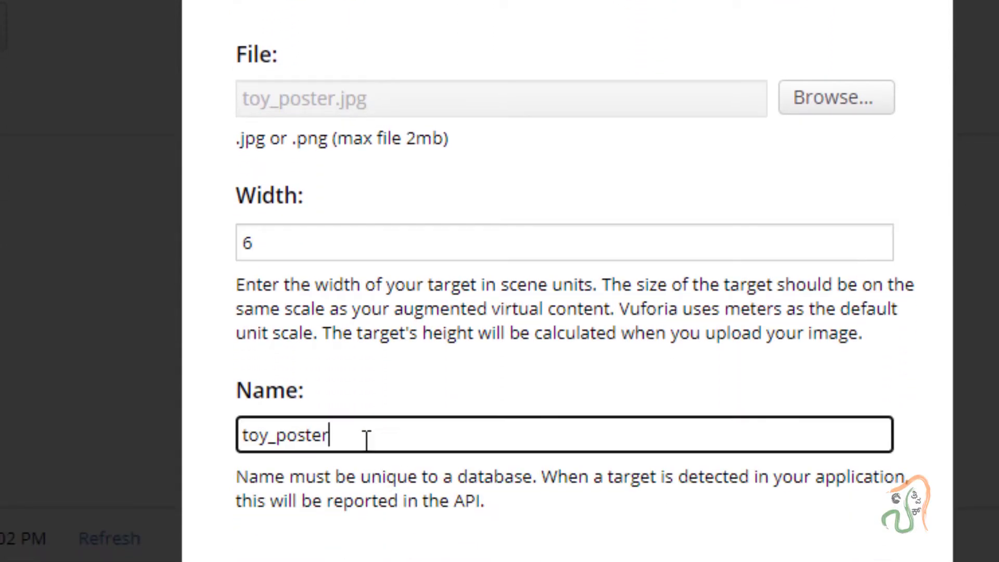
key(ctrl+a)
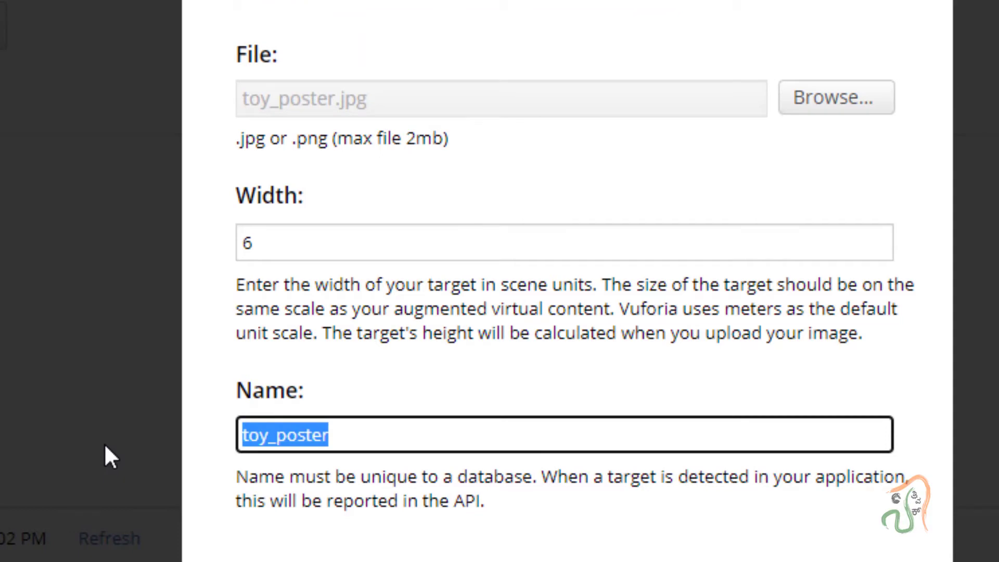
text(ARpos)
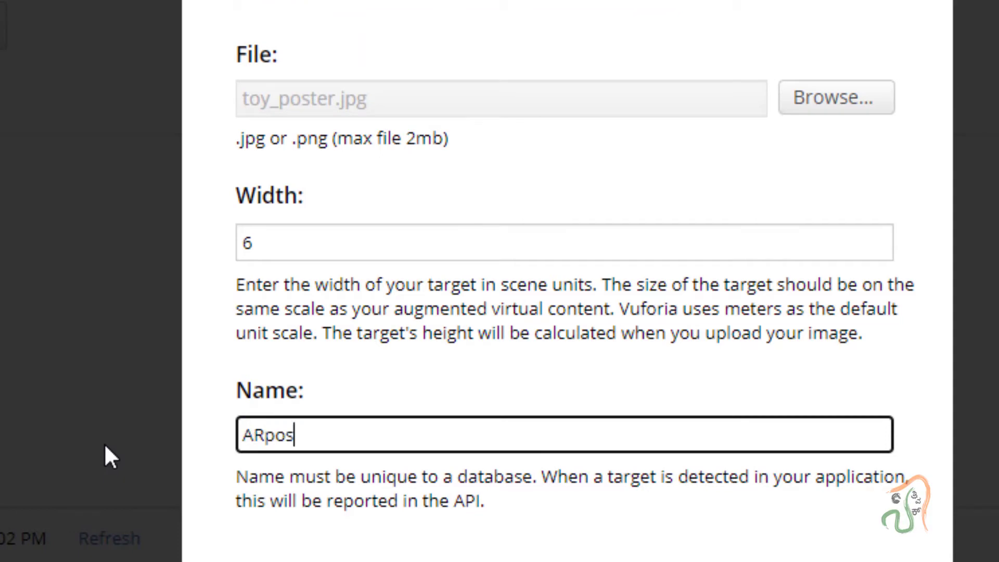
text(ter_to)
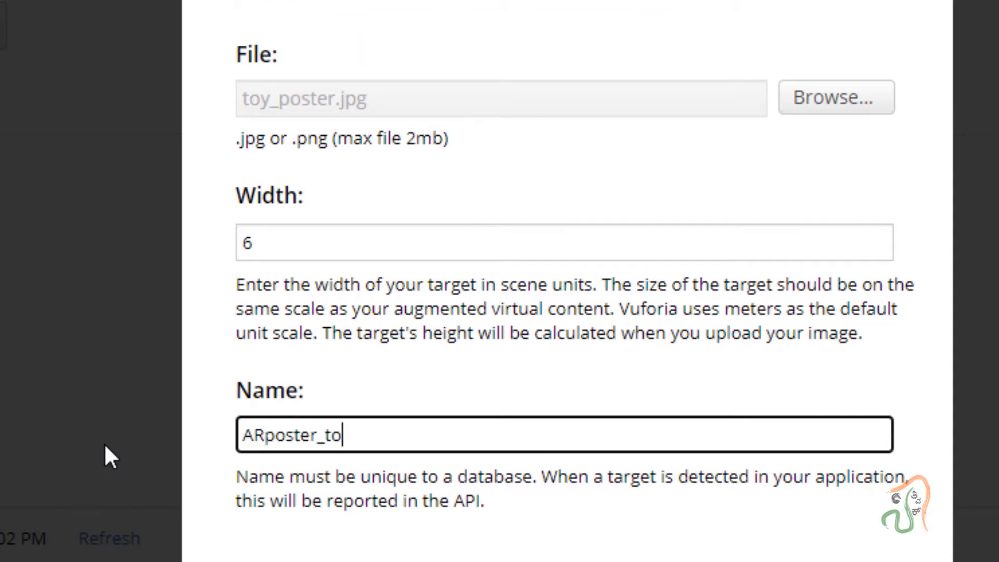
text(y)
scroll(406, 520, down, 2)
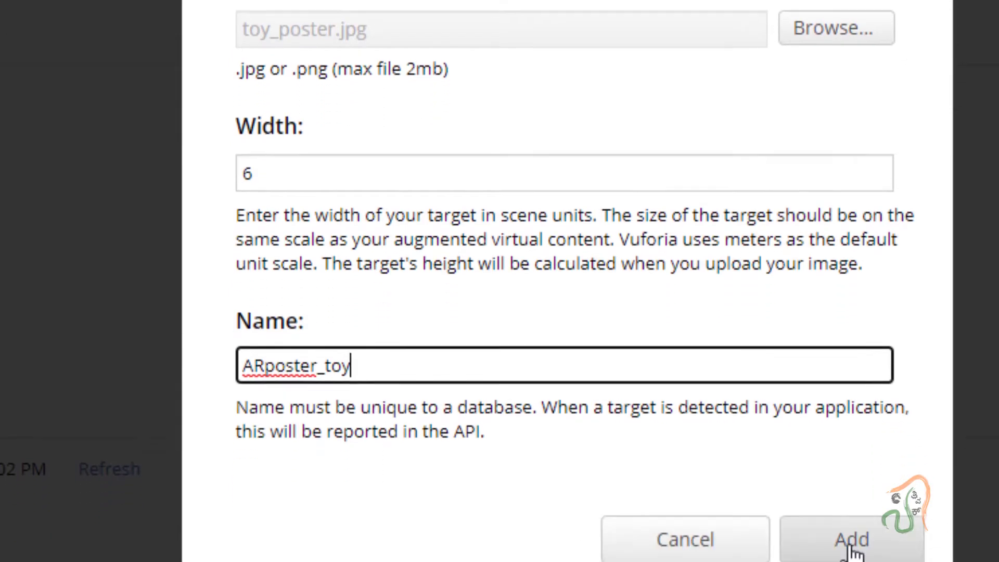
click(853, 551)
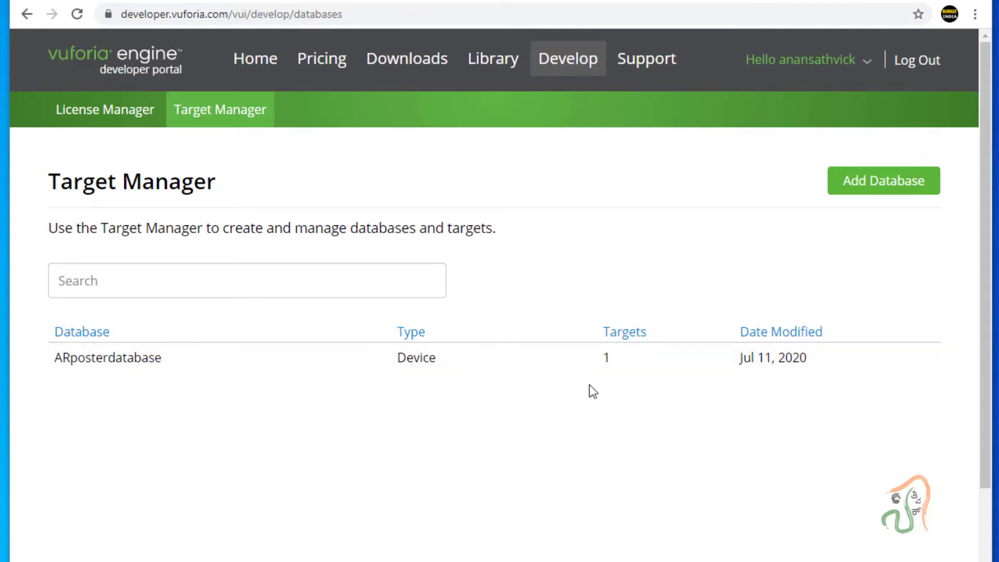
- Open the ARposter_toy target in ARposterdatabase to examine its image, augmentable rating and detected features
click(147, 360)
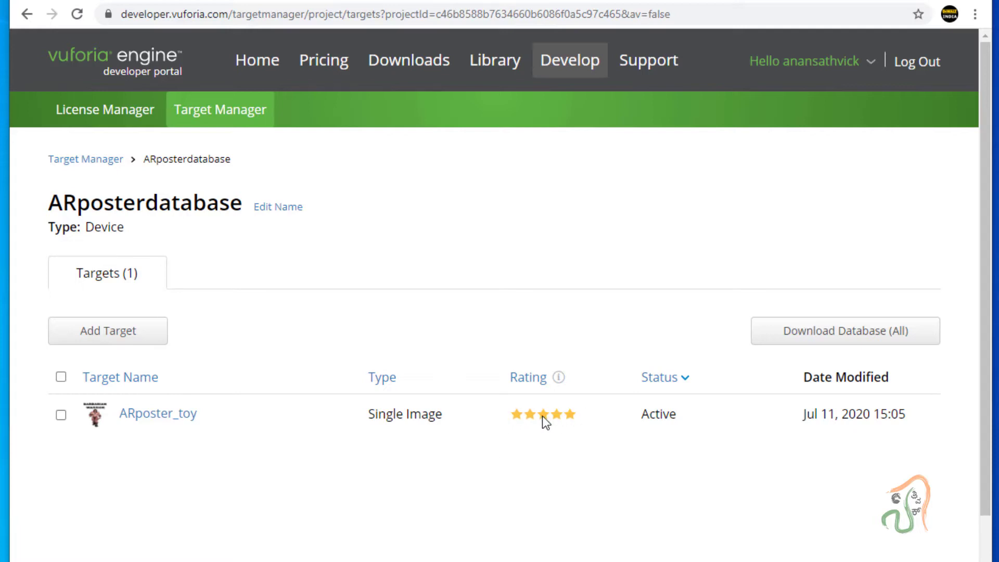
click(176, 419)
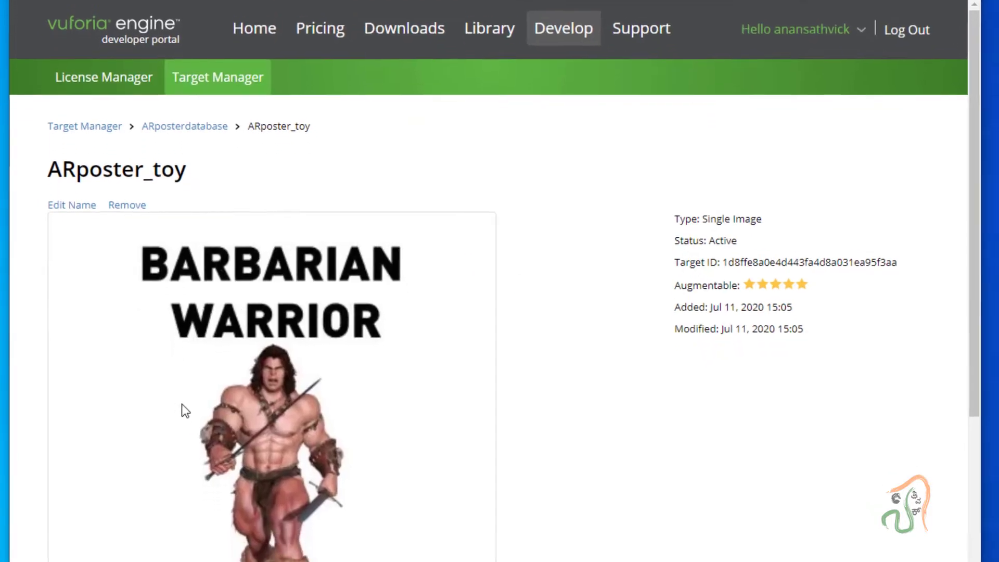
scroll(328, 312, down, 3)
scroll(275, 308, up, 3)
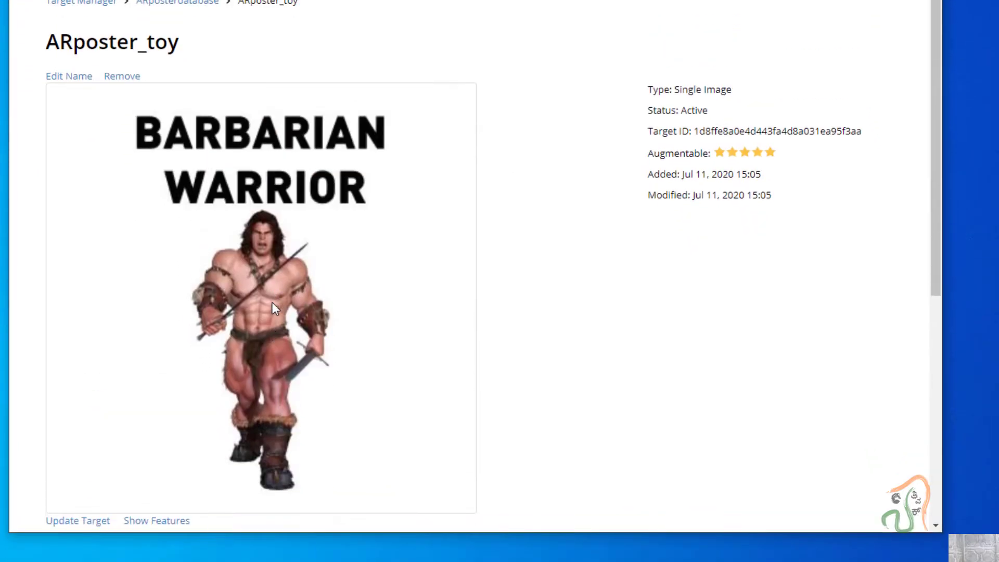
scroll(274, 308, down, 3)
scroll(274, 308, up, 3)
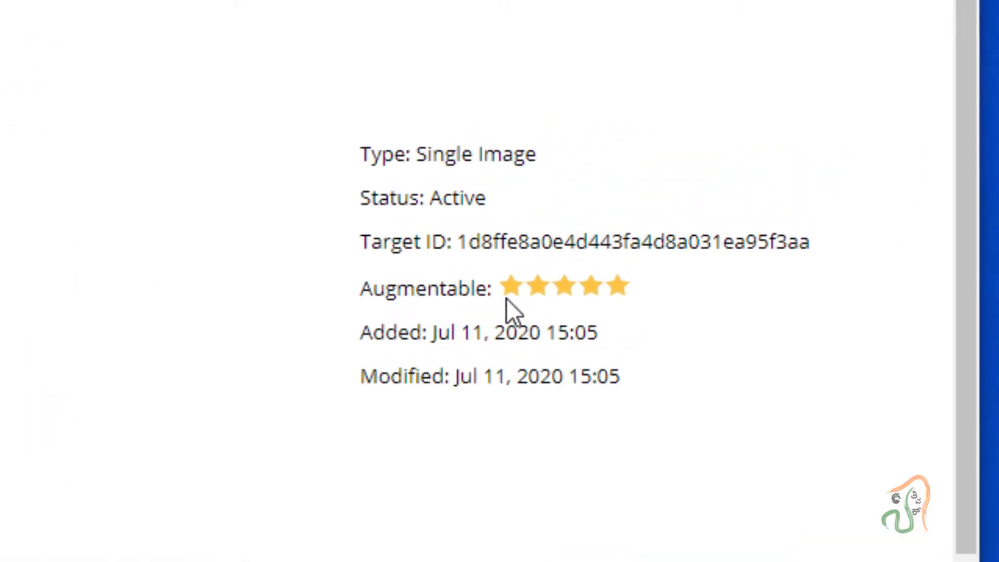
scroll(483, 500, down, 3)
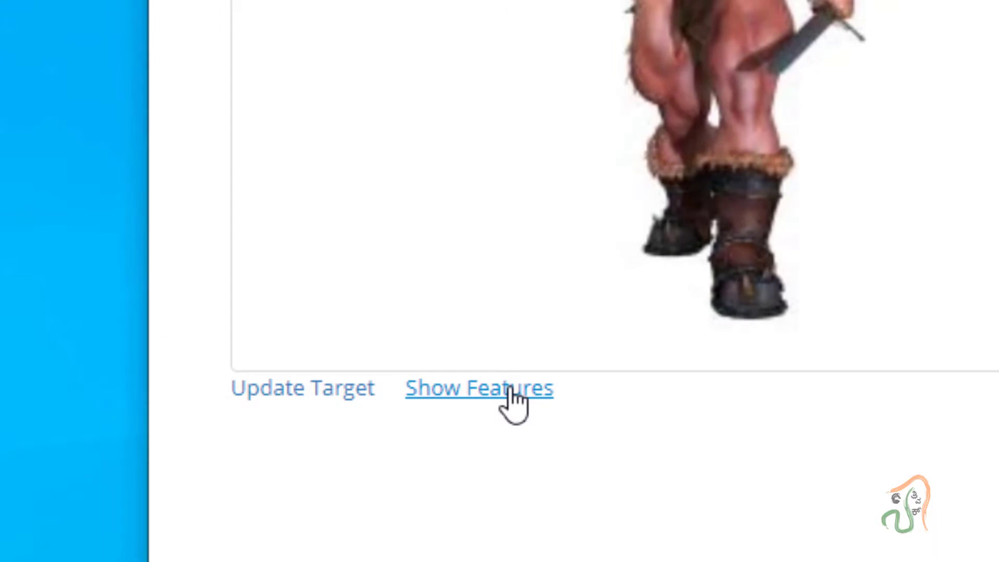
click(514, 398)
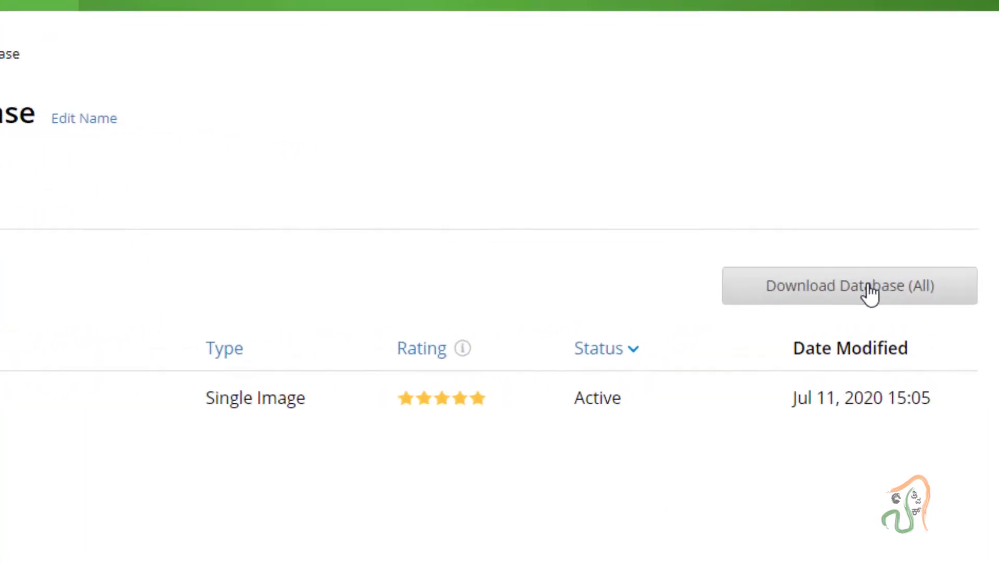
- Download all of ARposterdatabase for the Unity Editor development platform
click(755, 301)
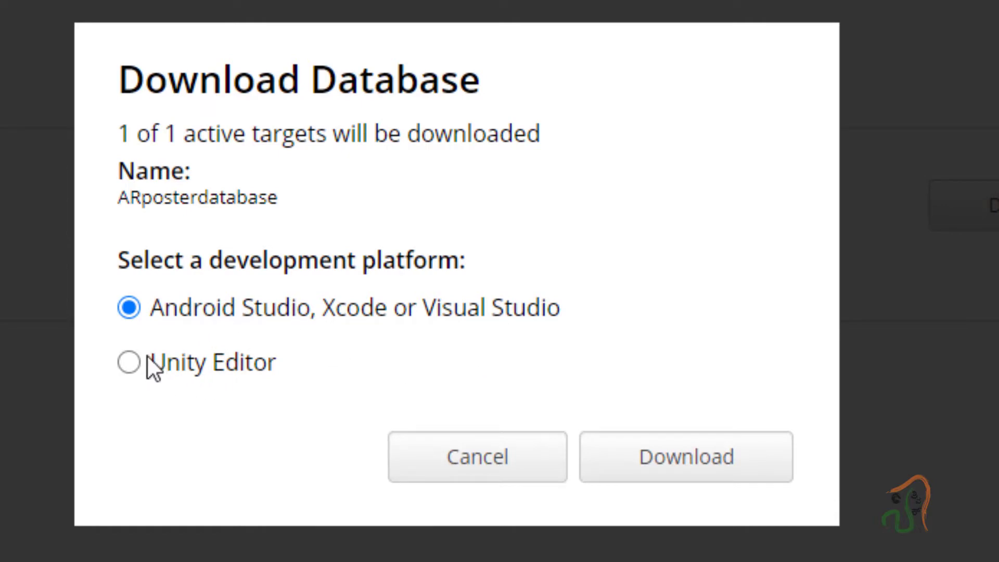
click(123, 374)
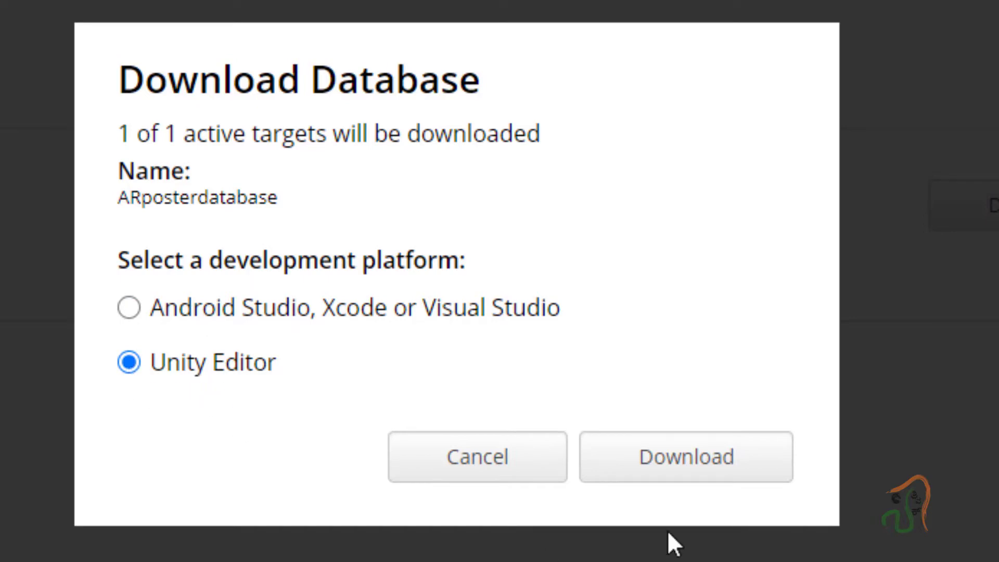
click(671, 461)
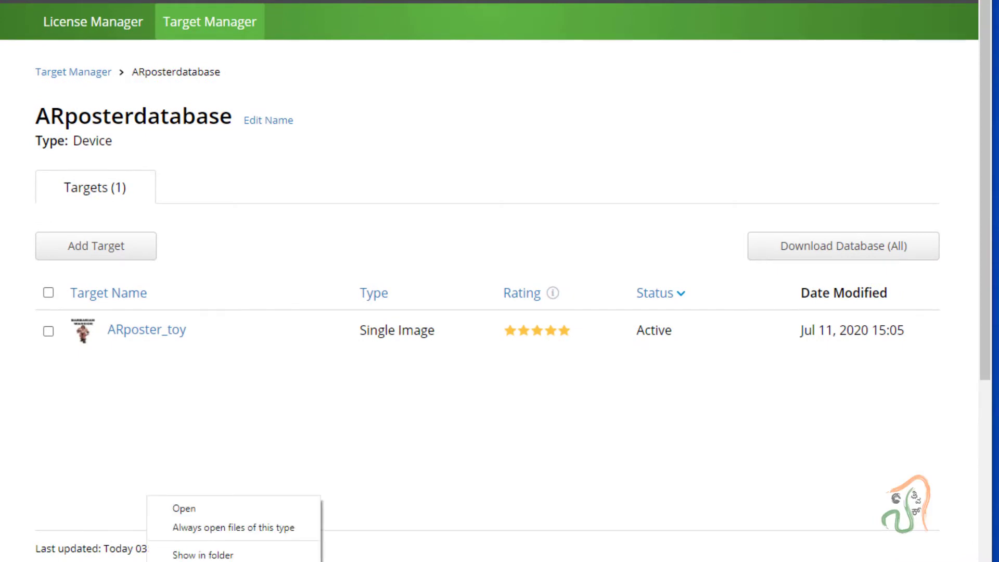
- Move ARposterdatabase.unitypackage from Downloads to the ARPOSTER folder inside contents on drive M
click(203, 555)
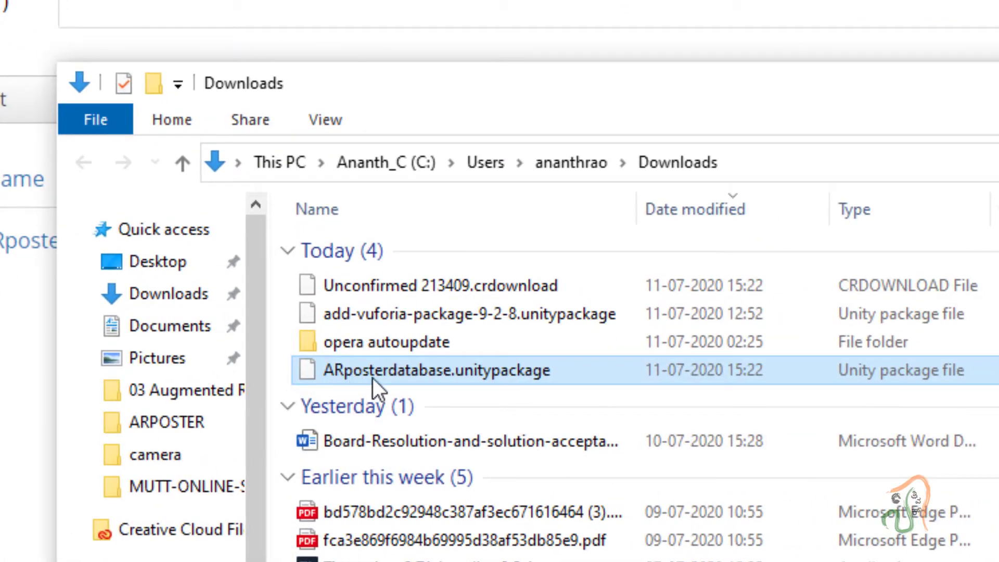
right_click(473, 382)
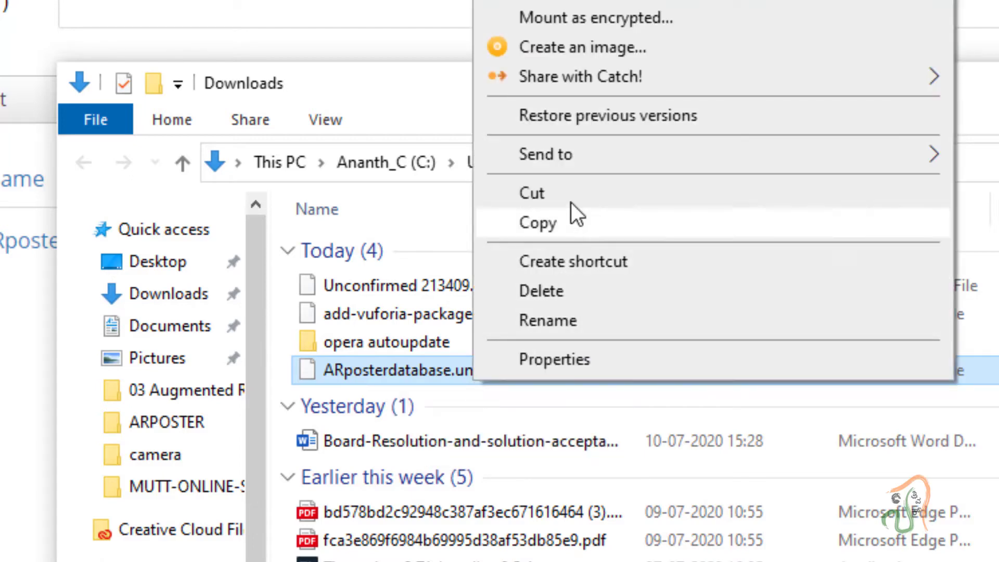
click(571, 202)
click(157, 561)
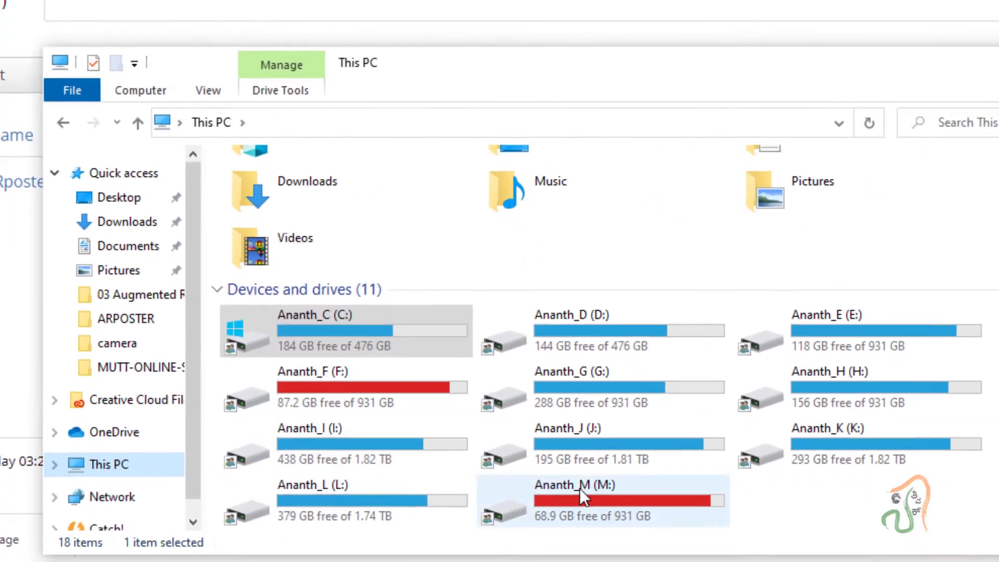
double_click(565, 474)
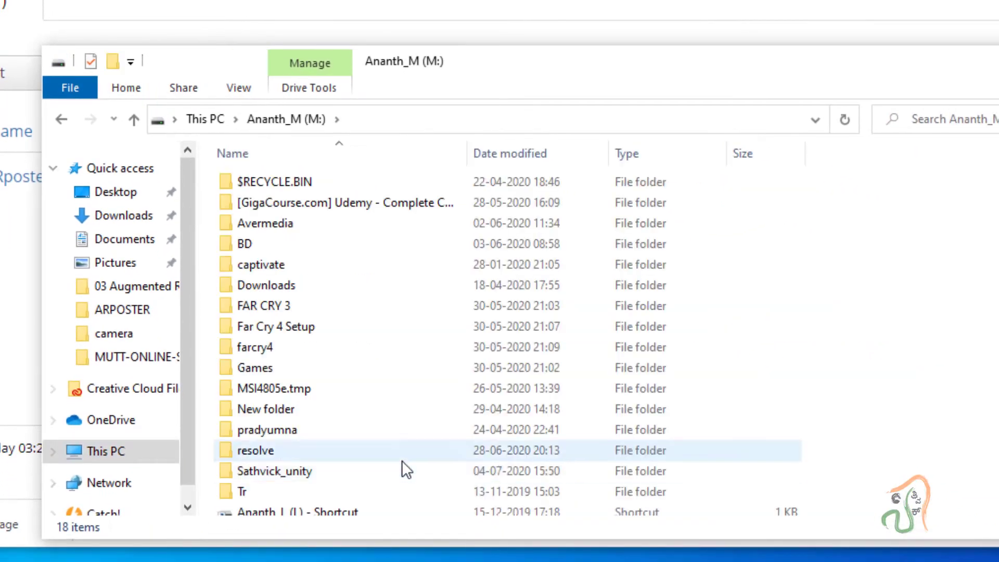
scroll(401, 461, down, 1)
double_click(292, 441)
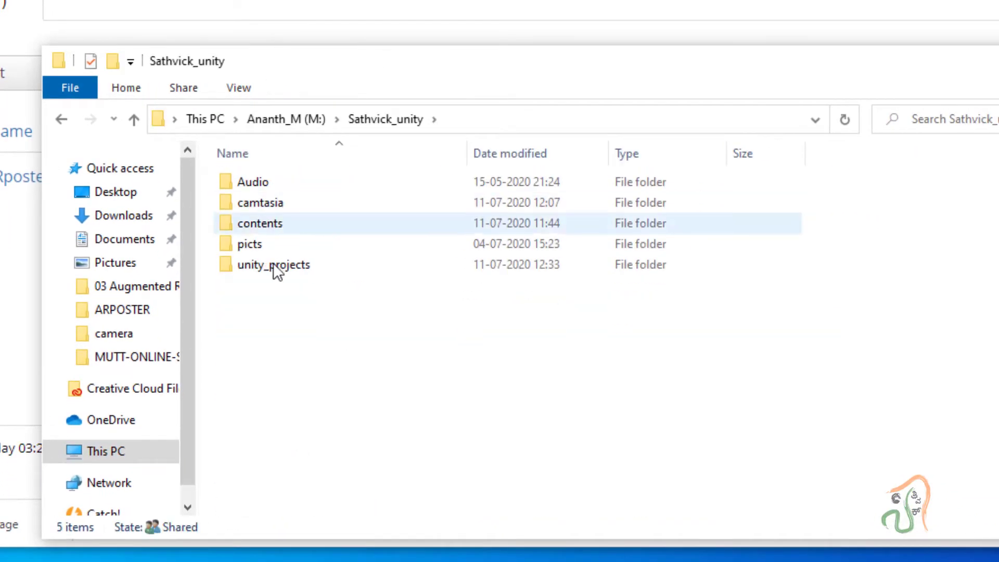
double_click(285, 220)
double_click(281, 226)
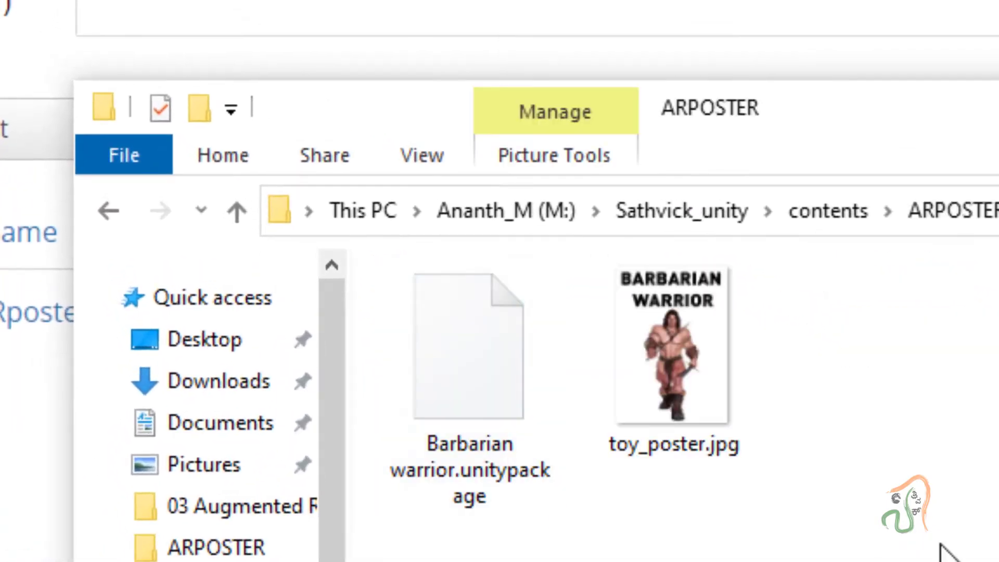
right_click(887, 523)
click(916, 559)
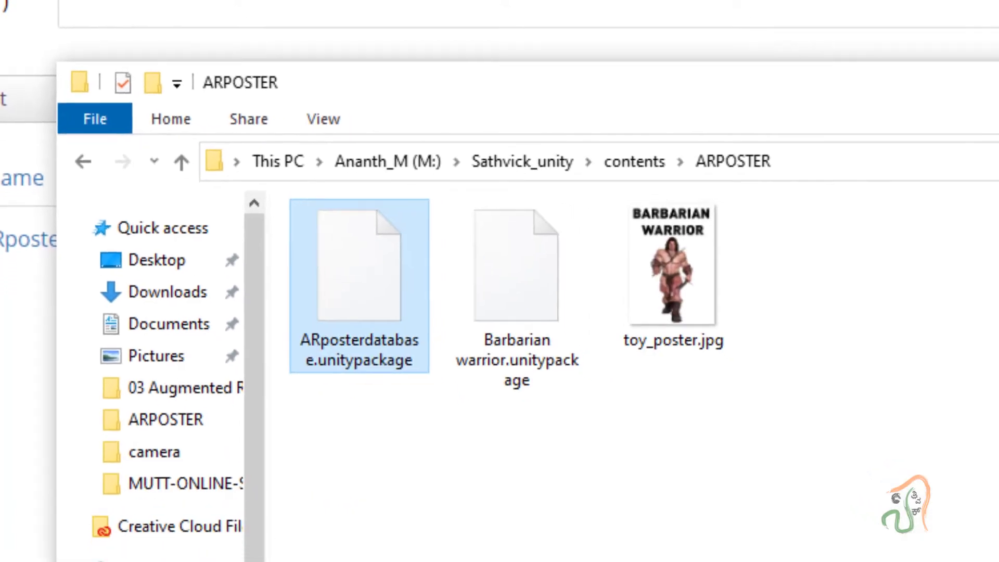
click(435, 471)
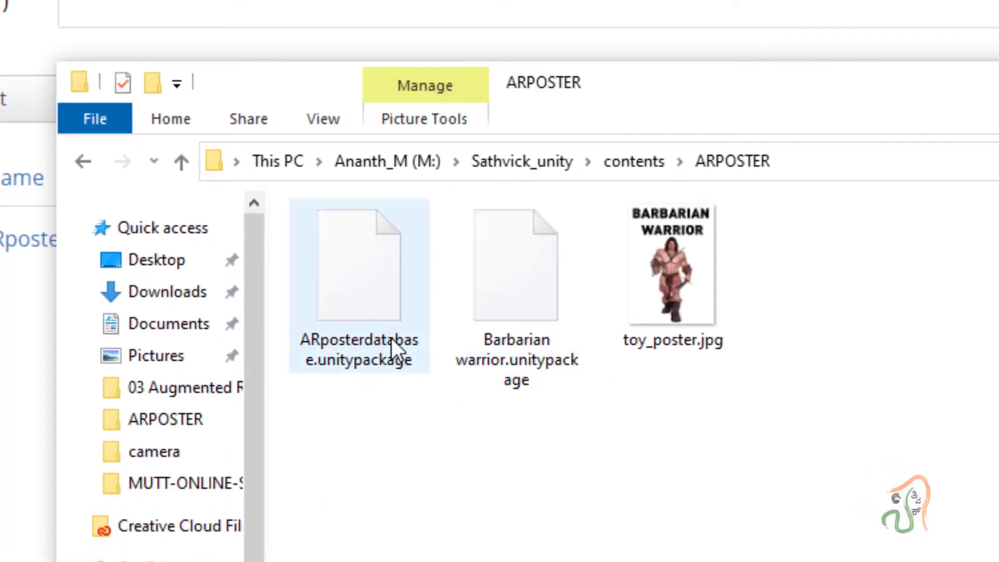
- Switch to the ARPOSTER project in Unity and open the file chooser for importing a custom package
double_click(375, 286)
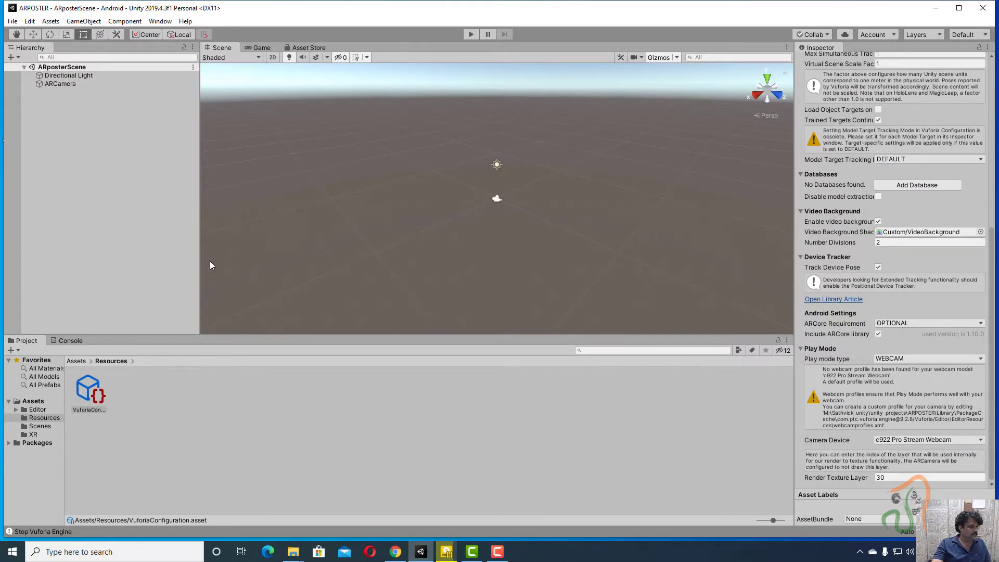
click(59, 67)
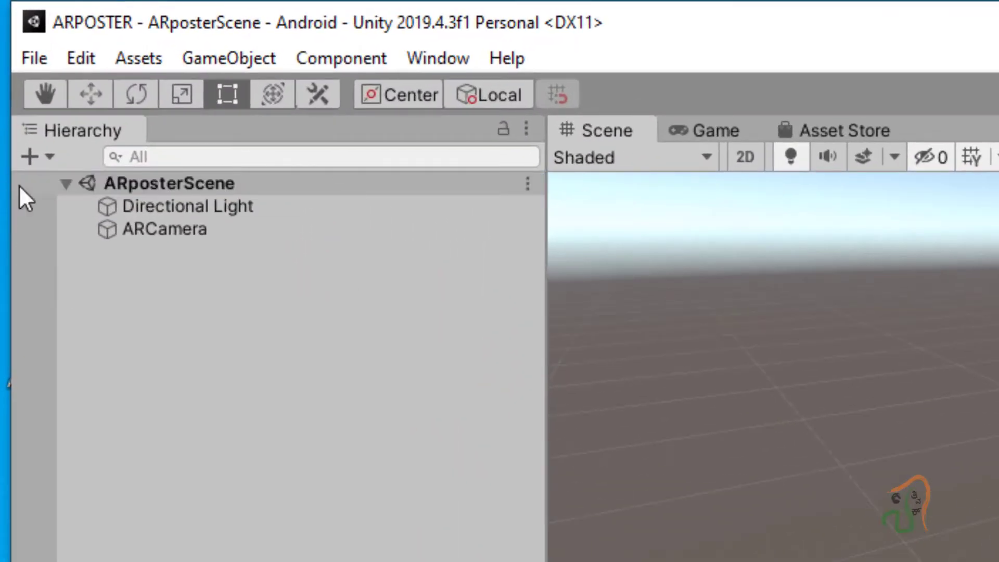
click(136, 63)
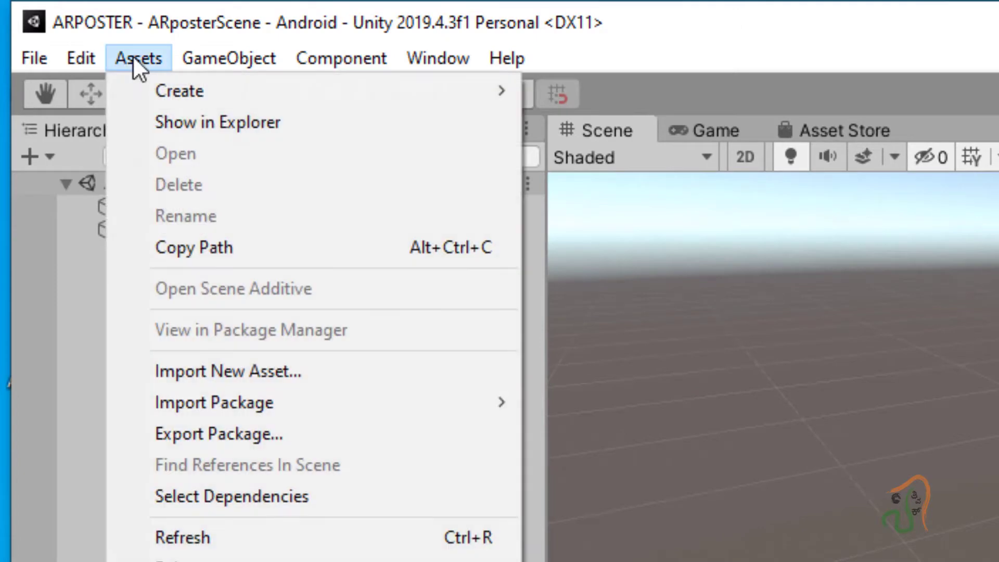
mouse_move(275, 405)
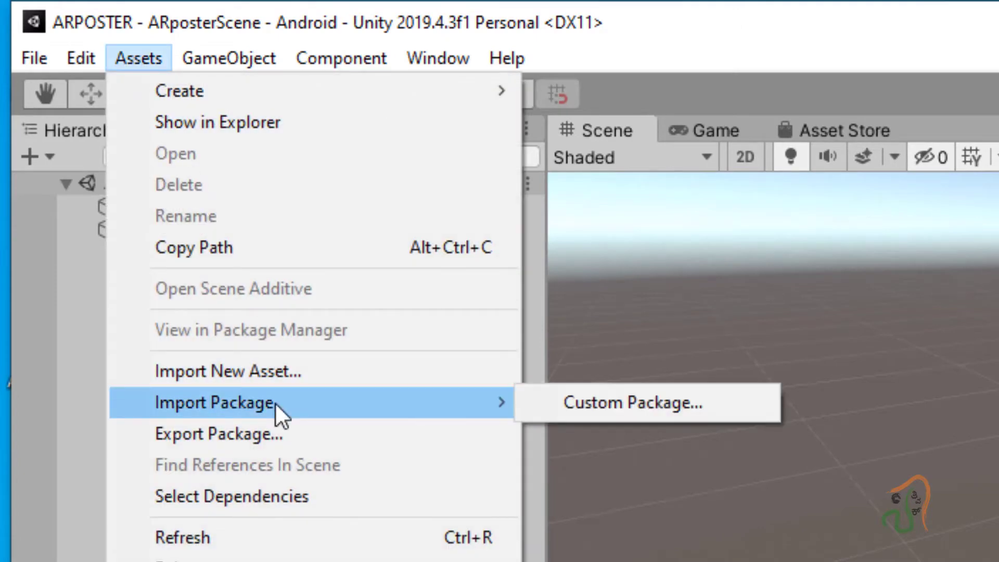
click(577, 408)
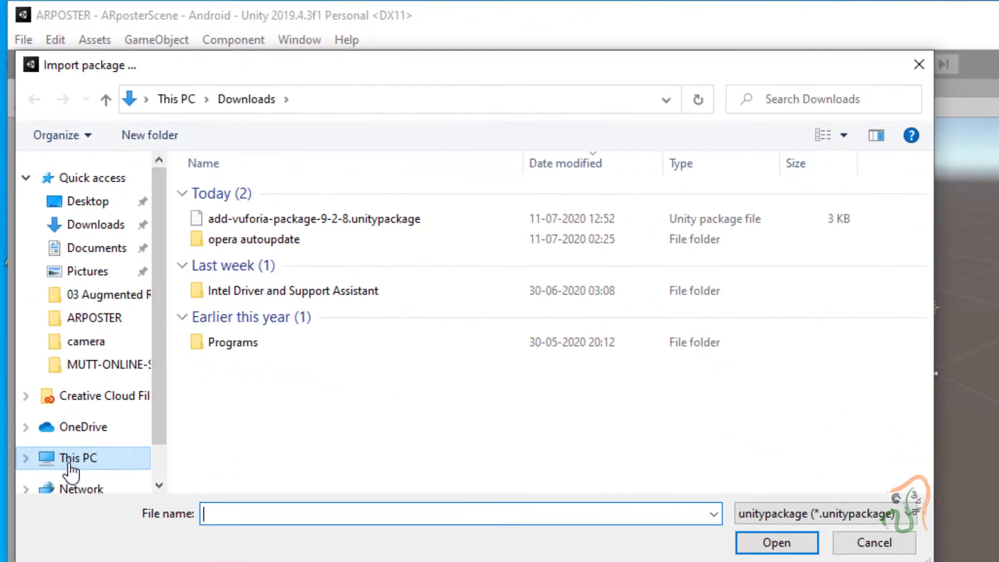
- Import all items of ARposterdatabase.unitypackage from the ARPOSTER folder inside contents on drive M
click(70, 465)
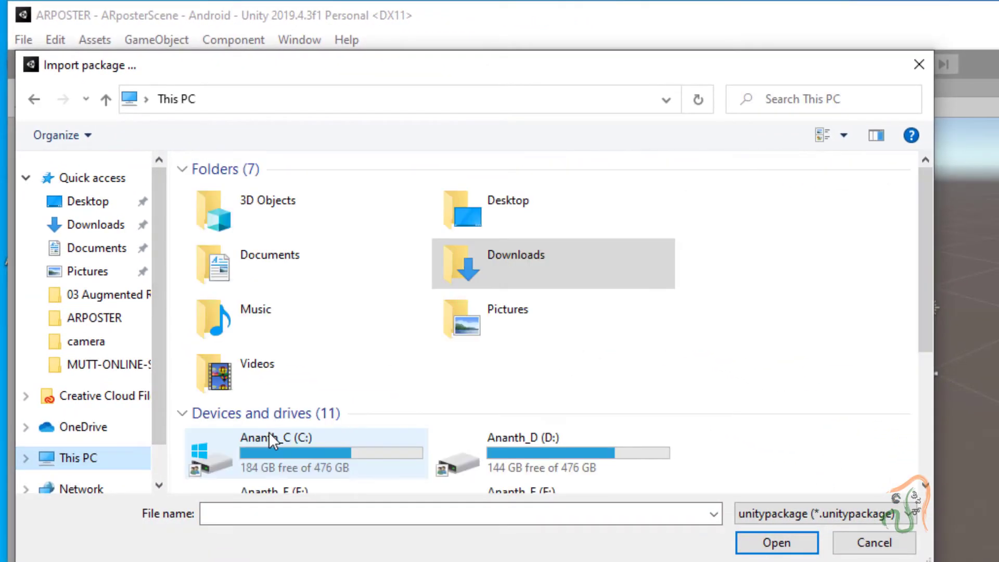
scroll(286, 424, down, 5)
double_click(288, 447)
scroll(290, 441, down, 2)
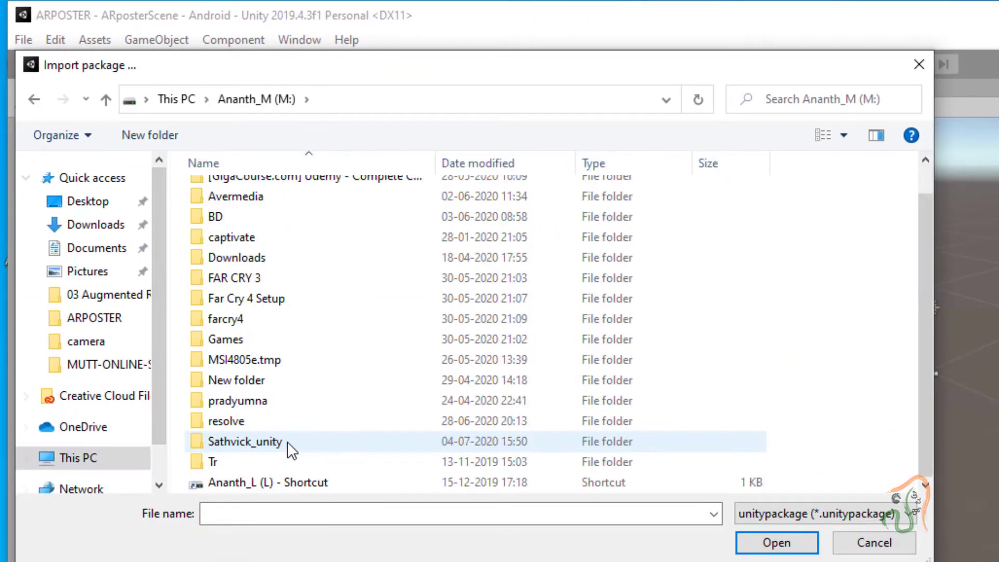
double_click(288, 442)
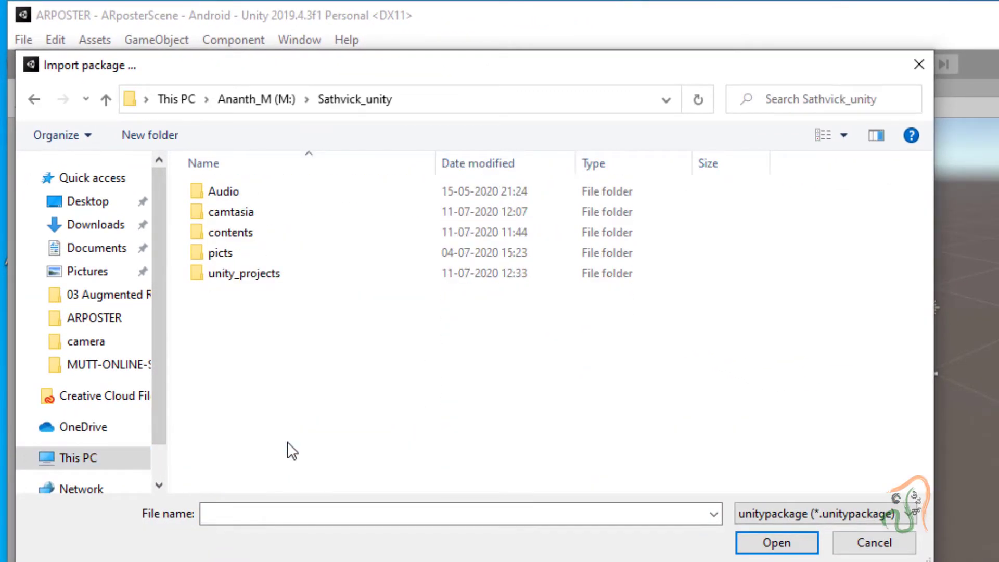
double_click(275, 232)
double_click(251, 234)
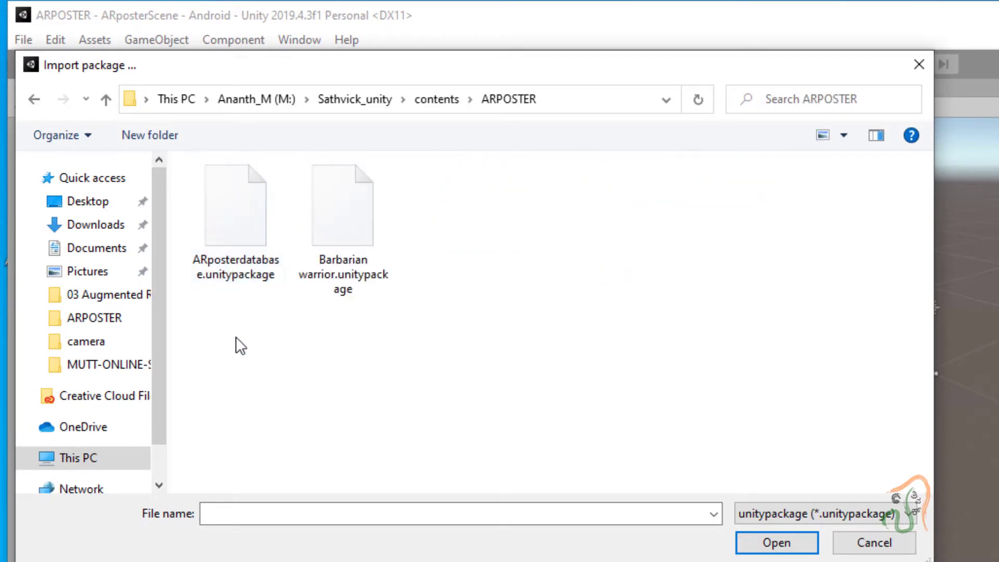
click(232, 226)
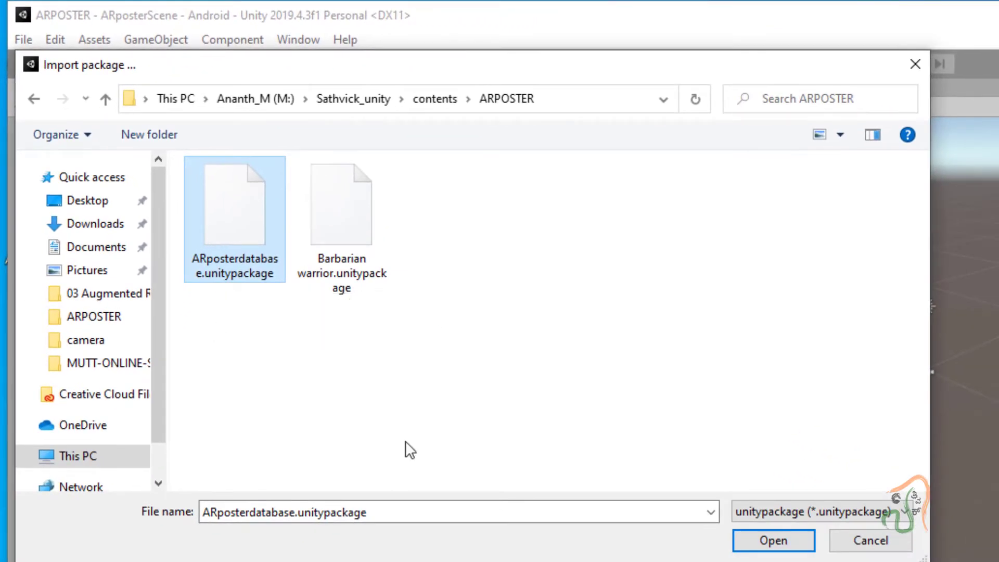
click(780, 544)
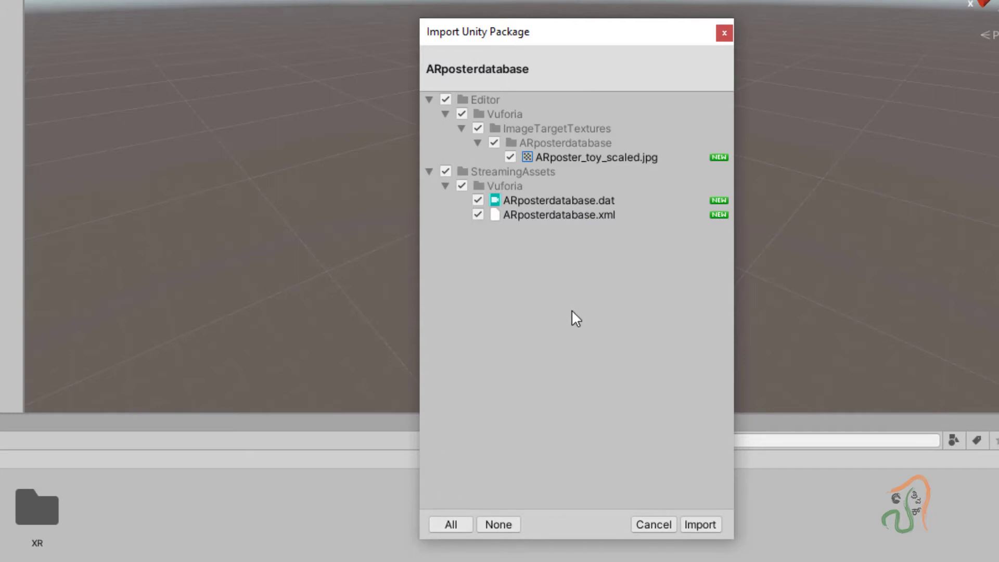
click(711, 524)
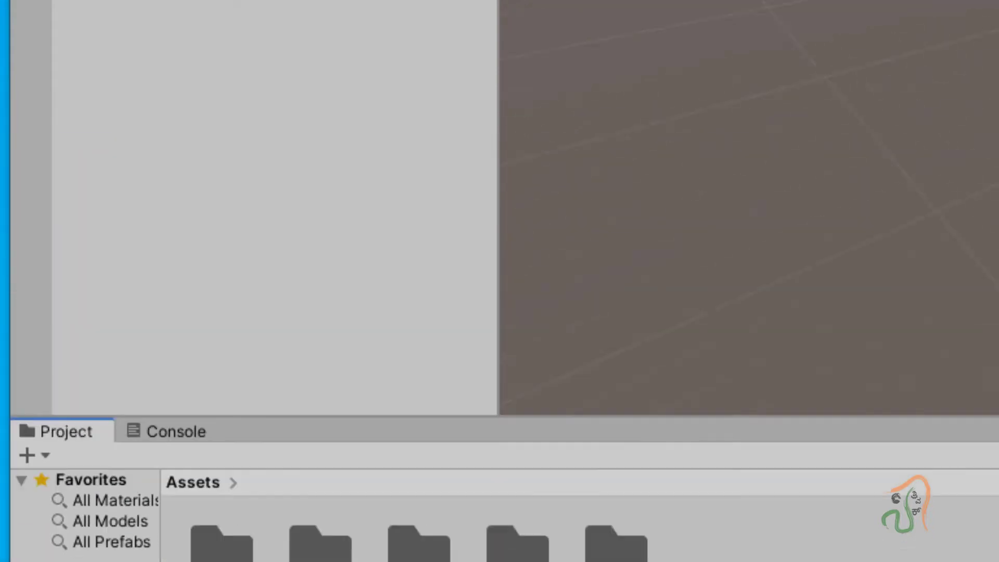
- Add a Vuforia Engine Image Target to ARposterScene
click(31, 52)
click(63, 147)
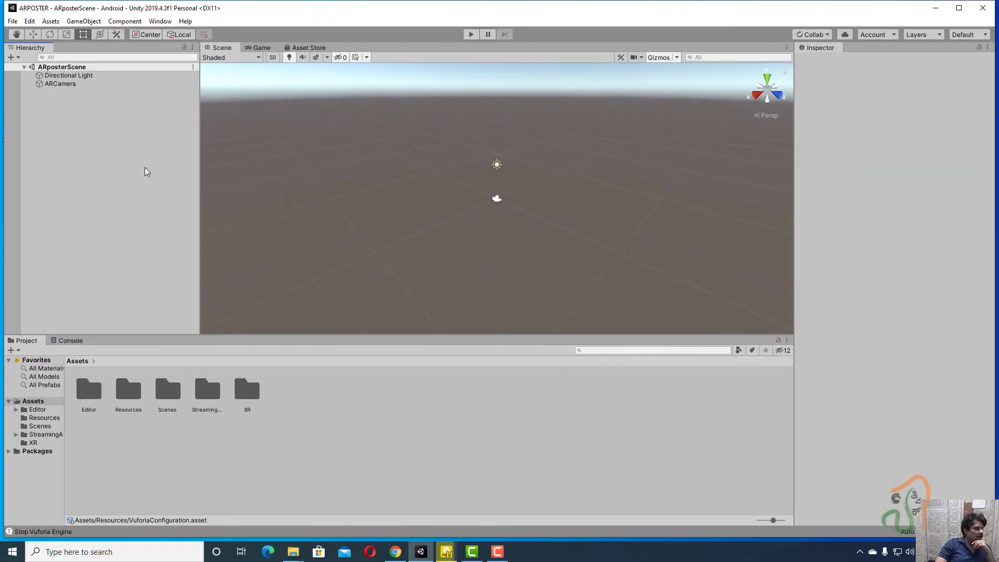
click(45, 68)
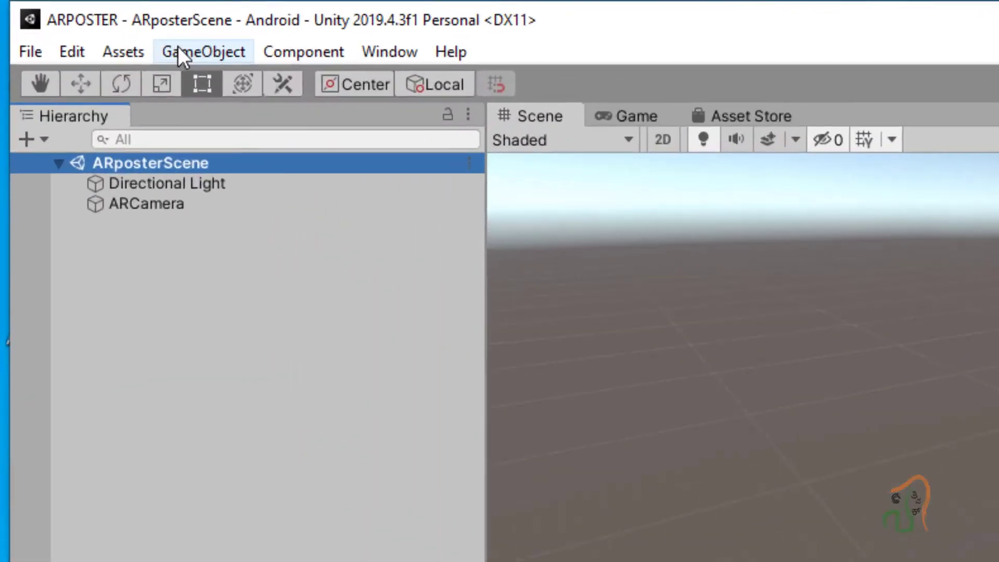
click(89, 22)
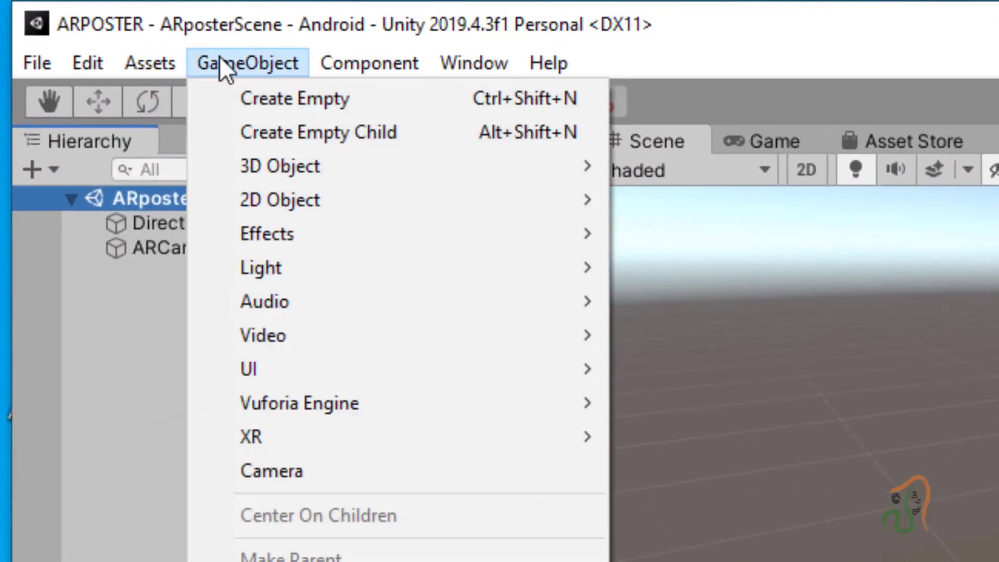
mouse_move(337, 404)
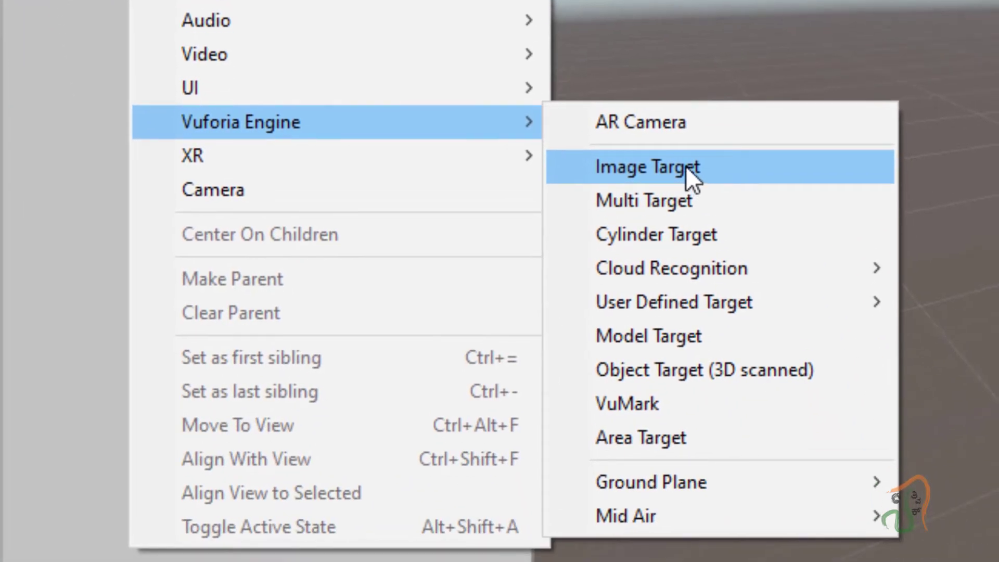
click(686, 168)
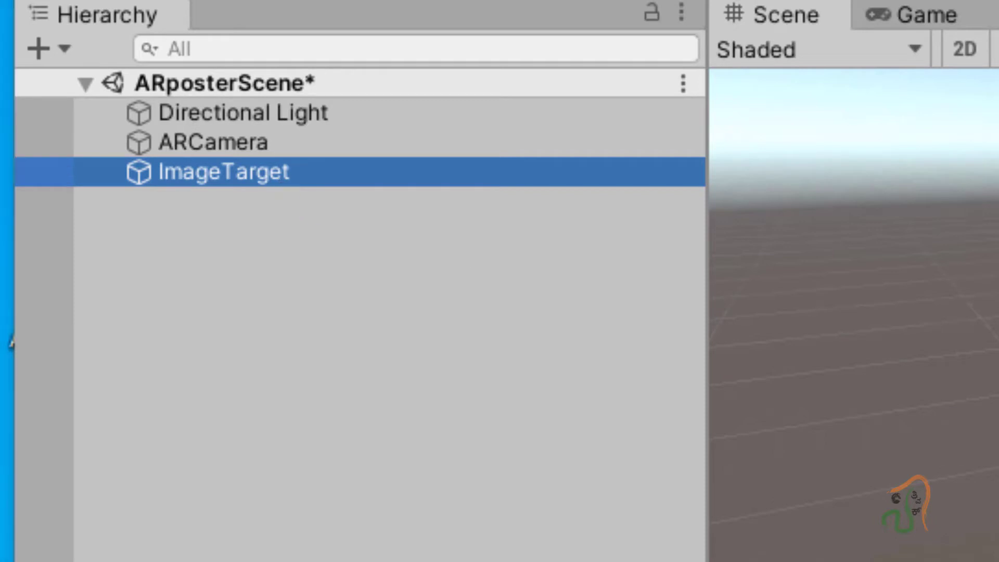
click(400, 330)
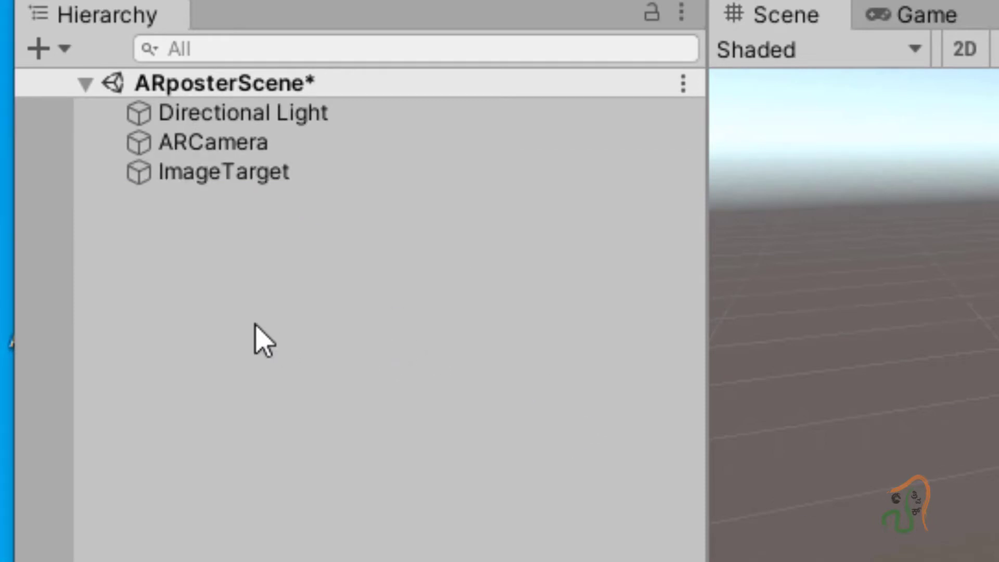
- Make ImageTarget a child of ARCamera in the scene hierarchy
click(229, 179)
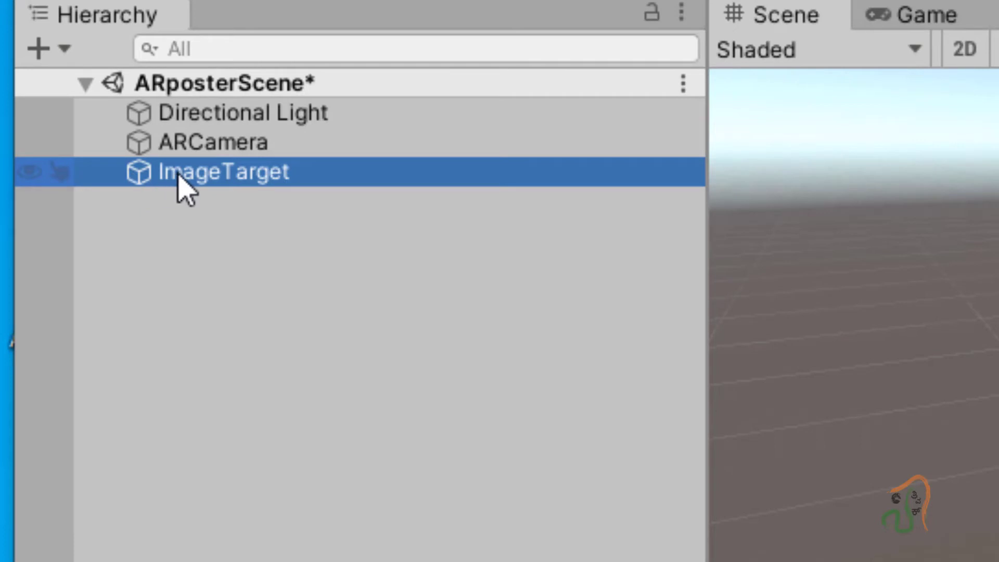
drag(178, 175, 195, 141)
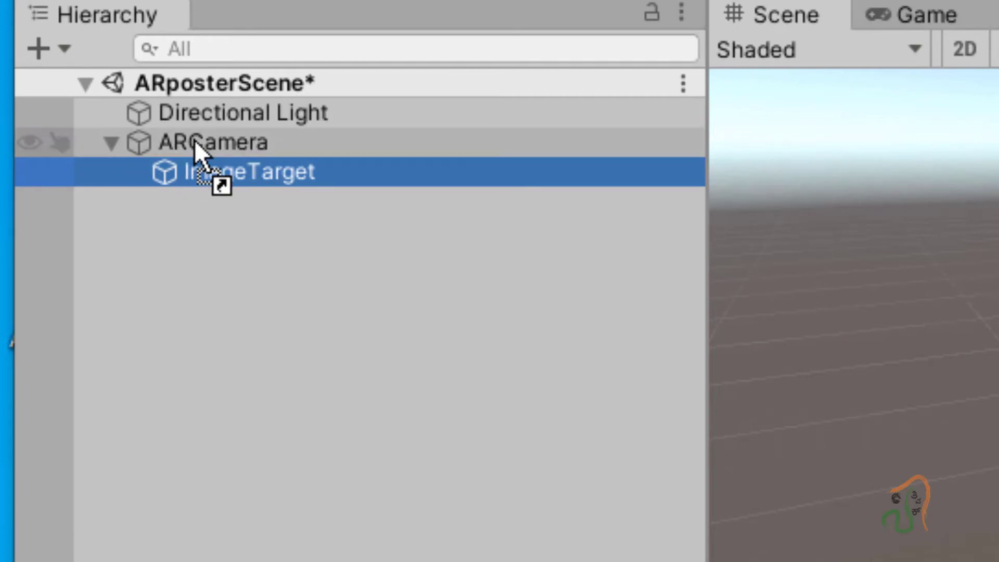
click(180, 148)
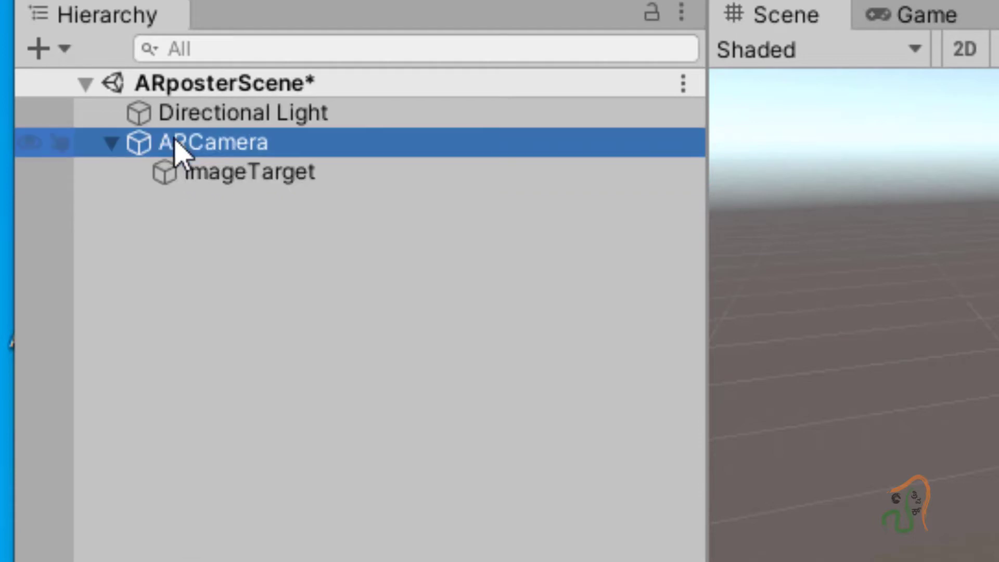
click(224, 183)
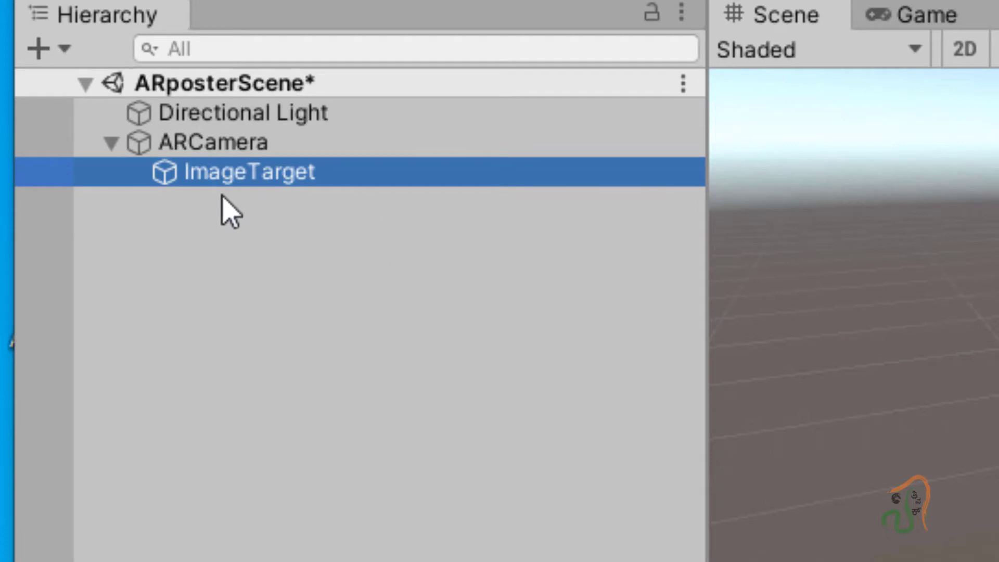
- Rename the ImageTarget object under ARCamera as ARposterTarget
click(709, 241)
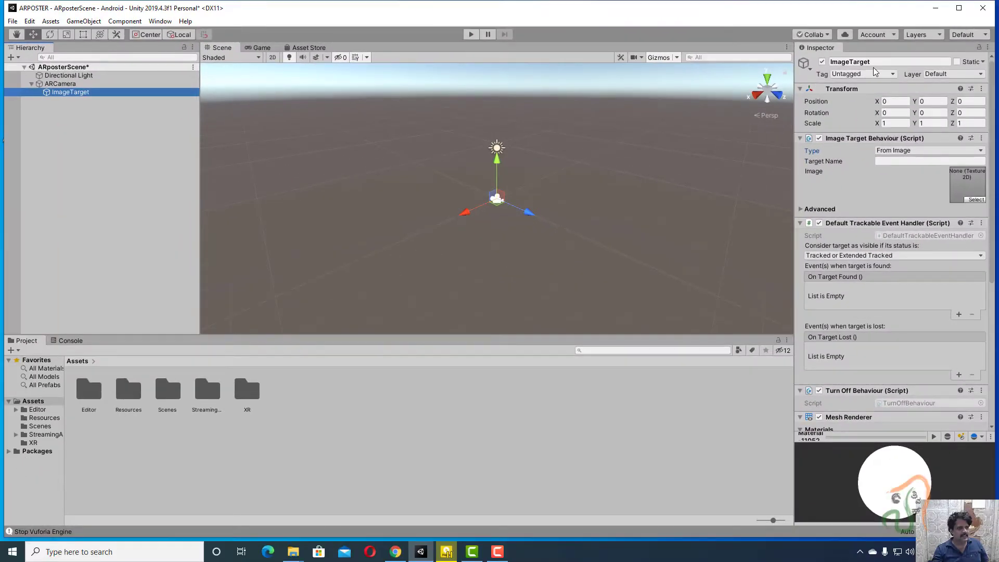
click(874, 62)
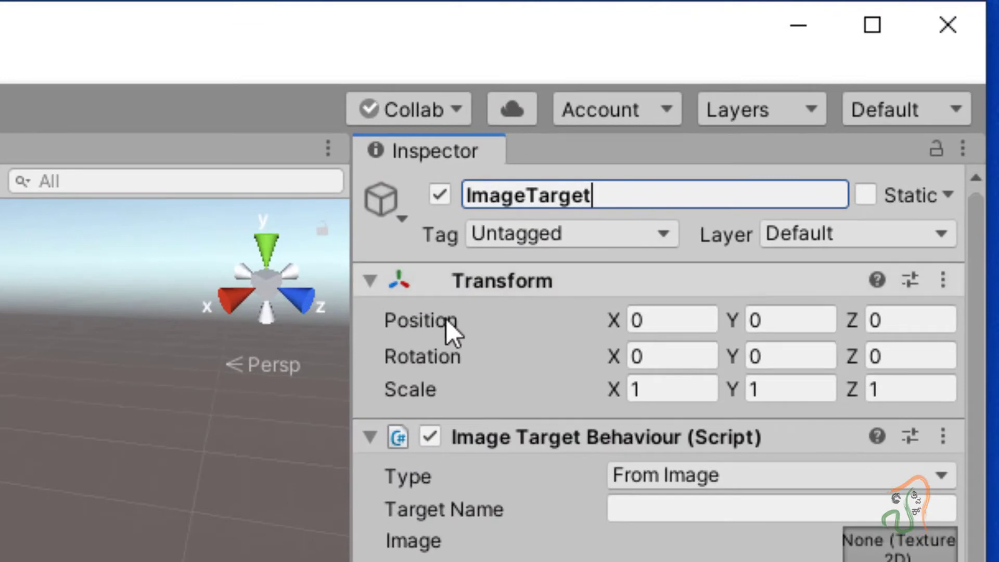
drag(610, 192, 460, 195)
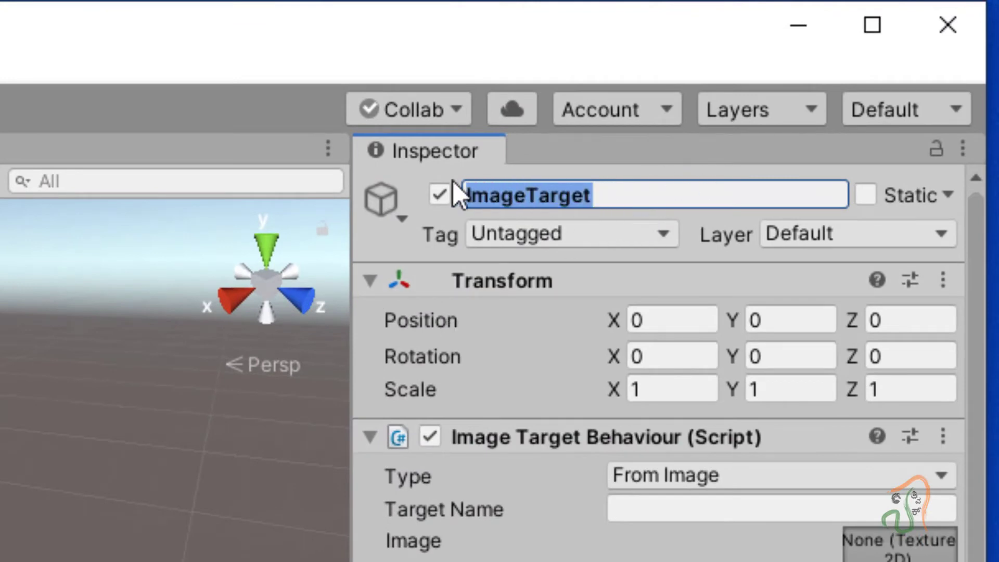
text(AR)
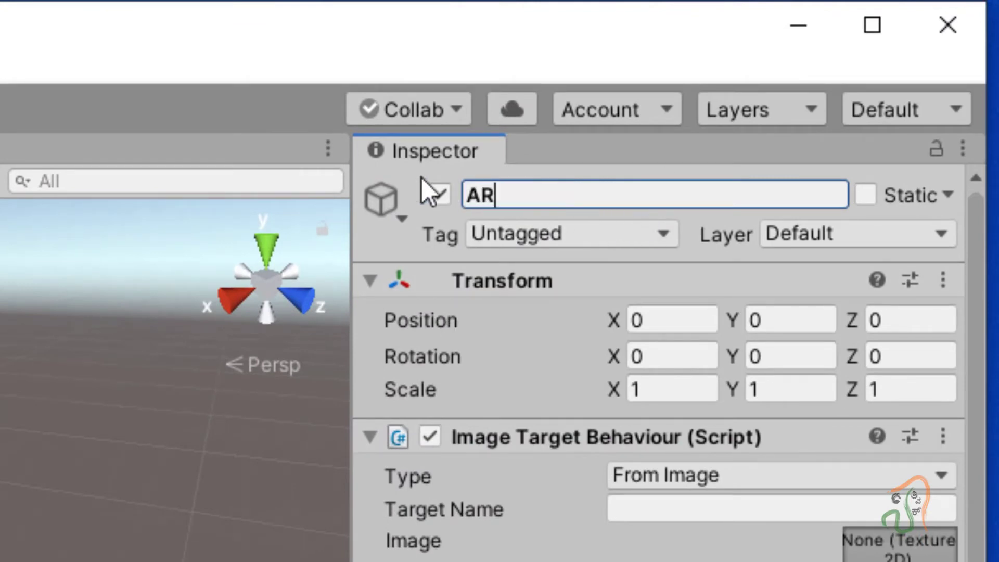
text(poster)
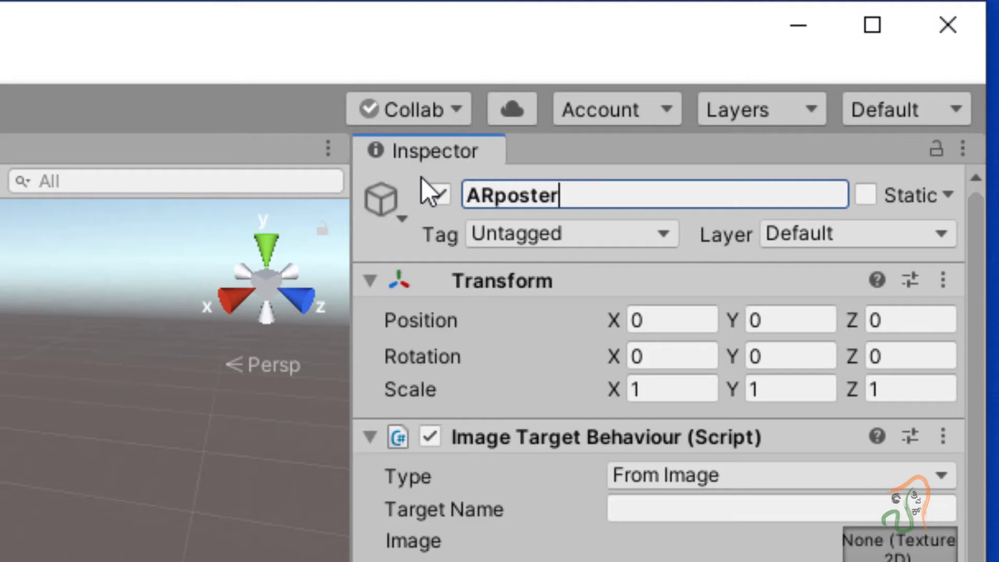
text(Target)
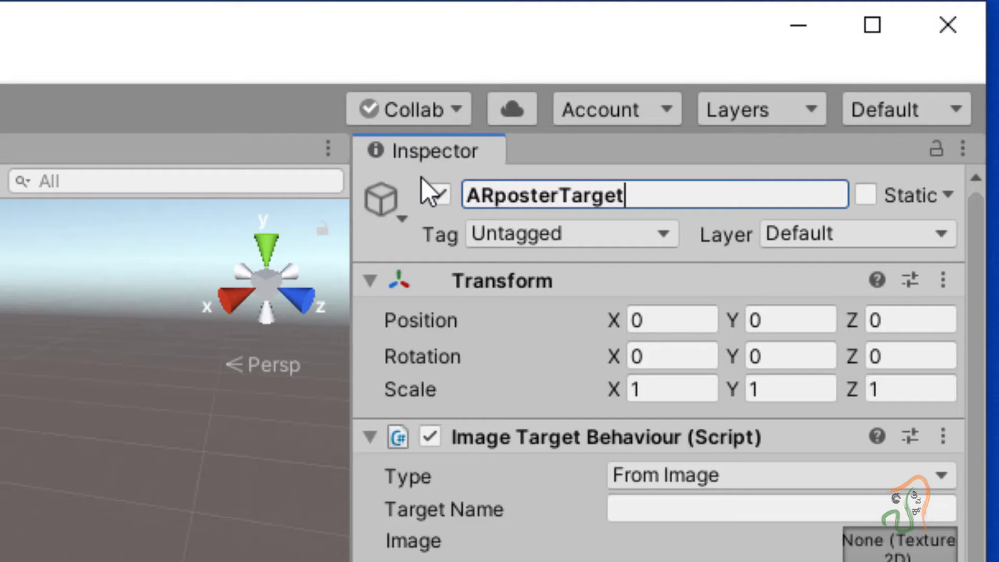
click(523, 351)
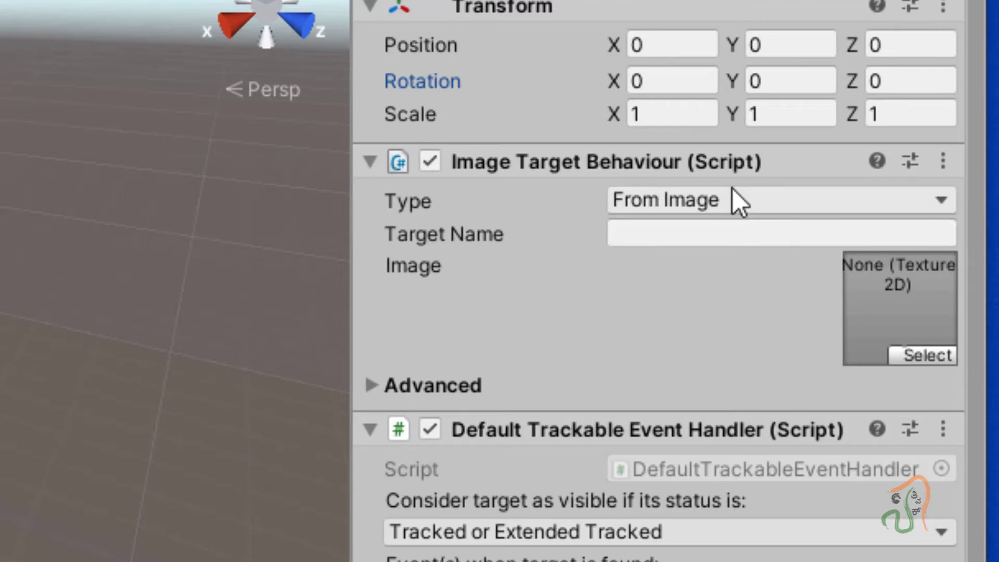
- Set ARposterTarget's Image Target Behaviour type to From Database, using database ARposterdatabase and image target ARposter_toy
click(692, 208)
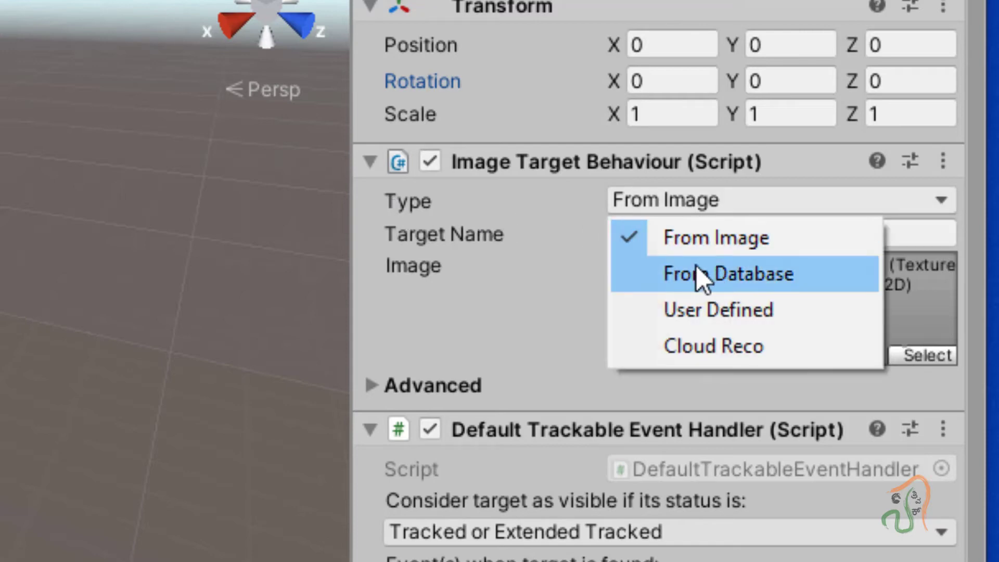
click(696, 266)
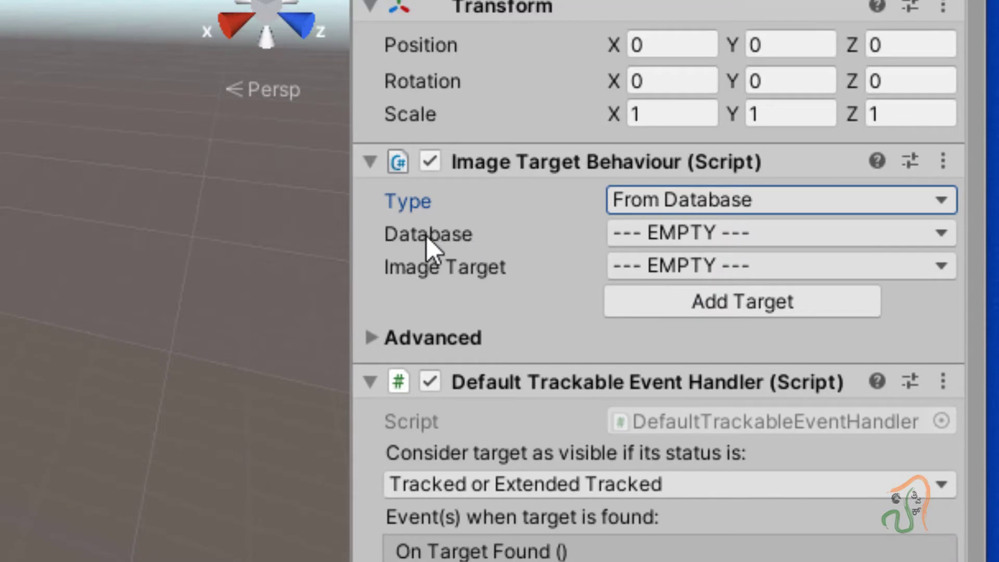
click(682, 238)
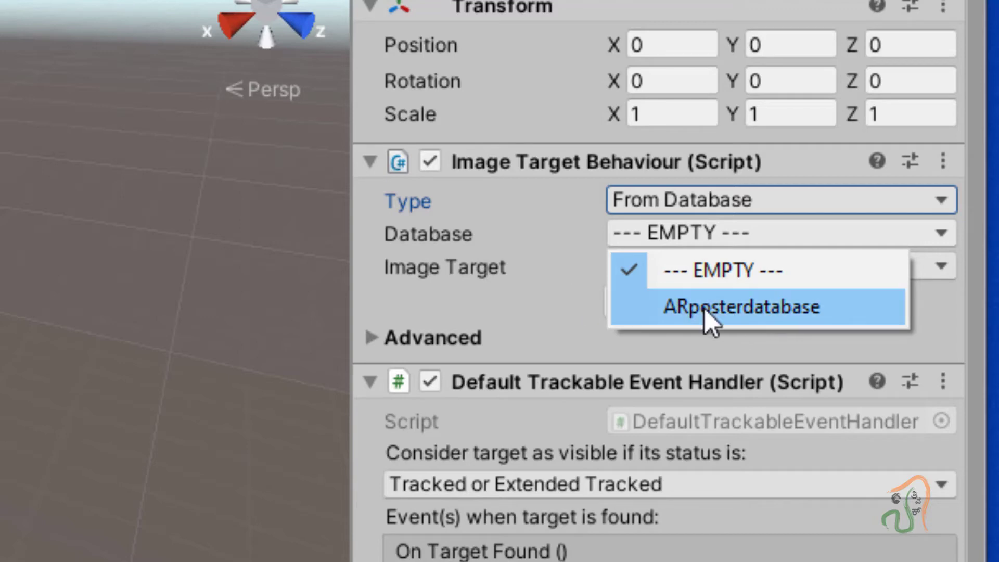
click(719, 307)
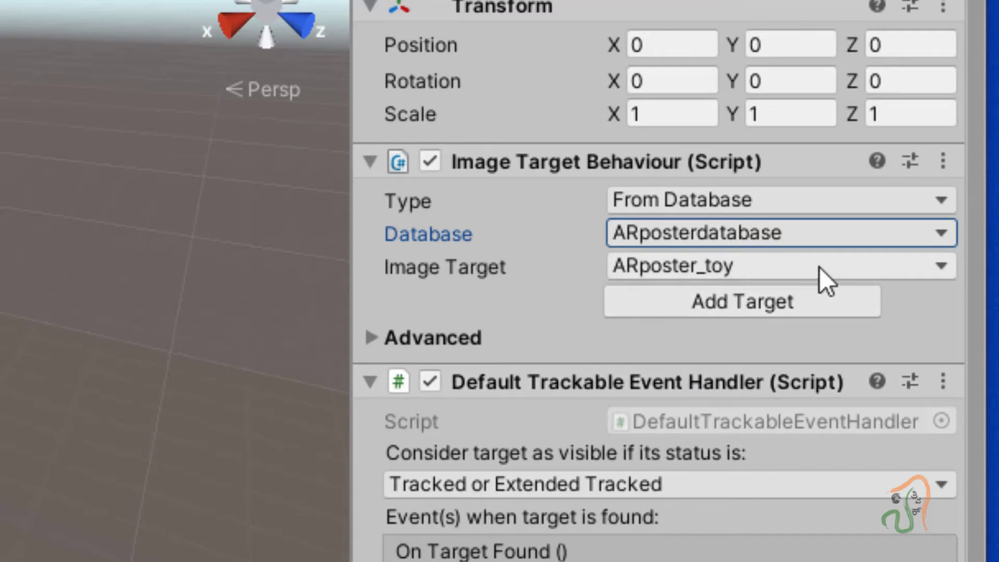
click(714, 267)
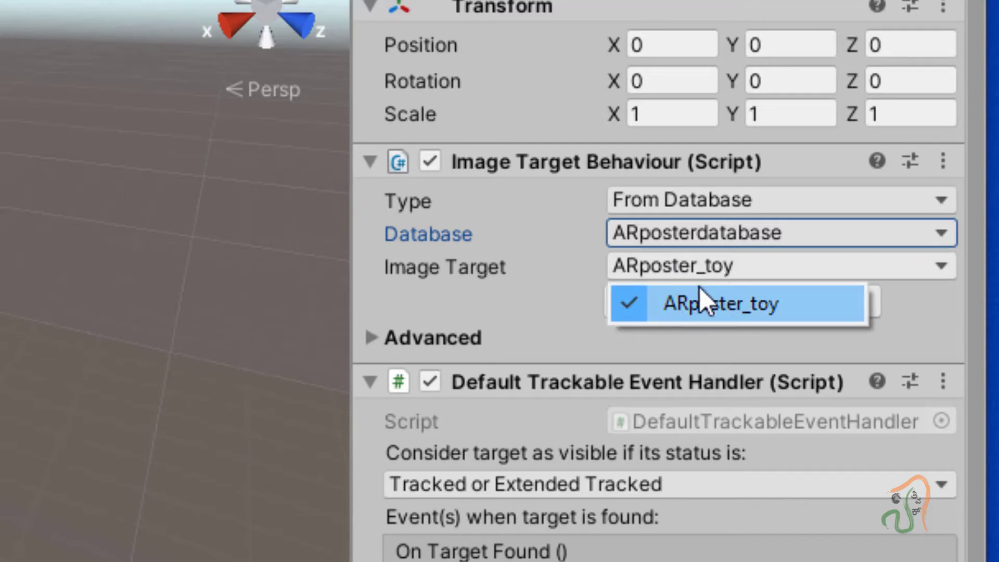
click(682, 301)
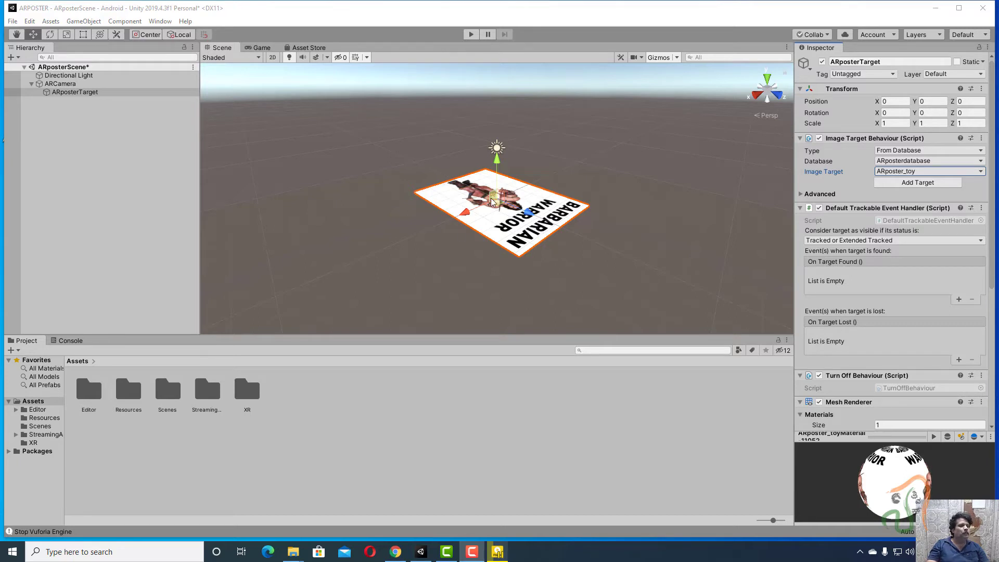
click(91, 101)
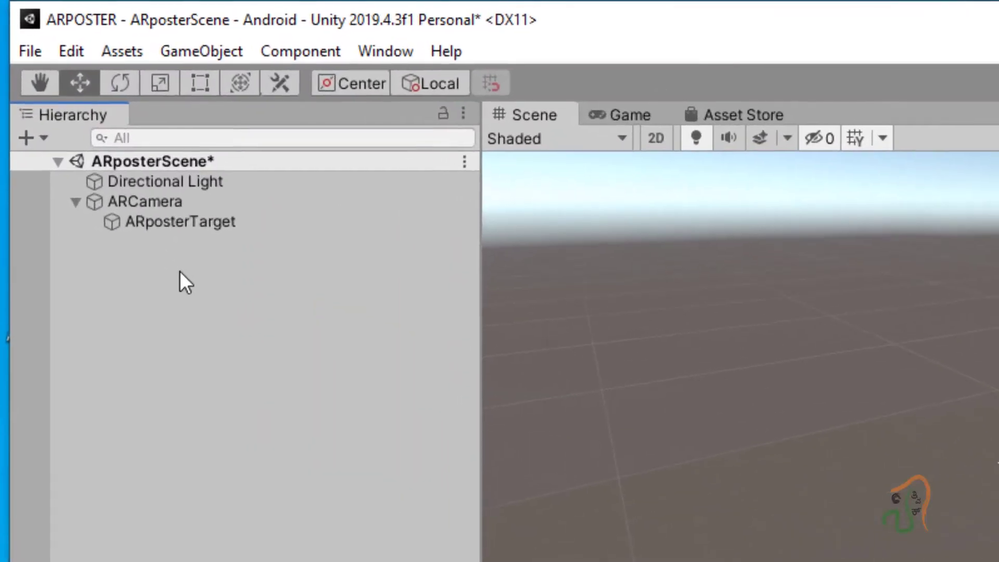
right_click(75, 113)
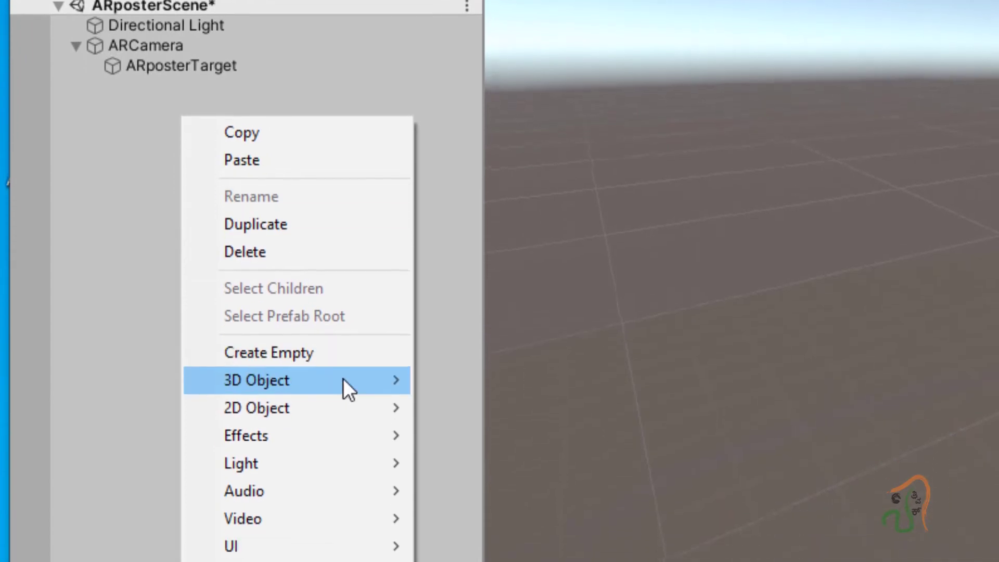
mouse_move(343, 537)
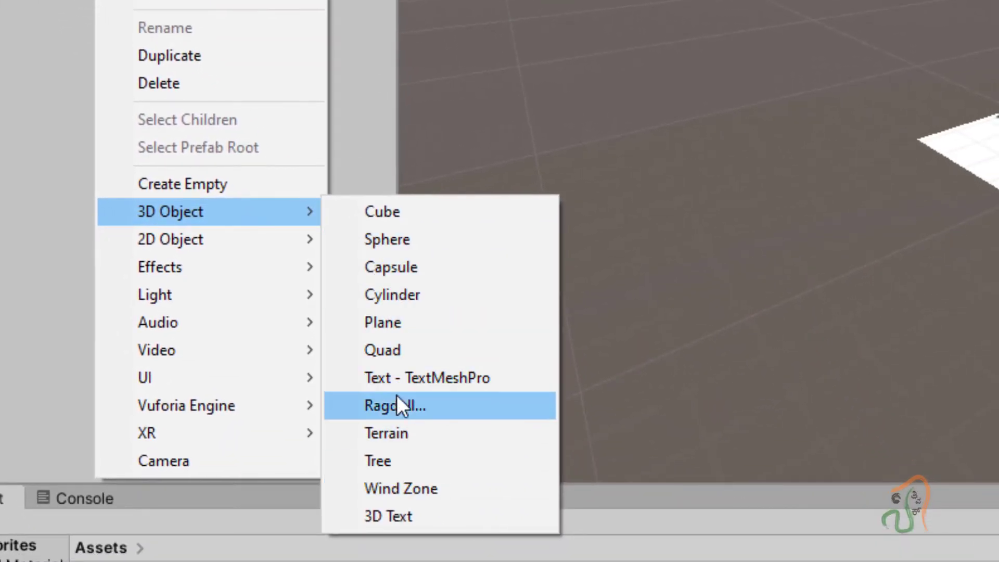
mouse_move(232, 208)
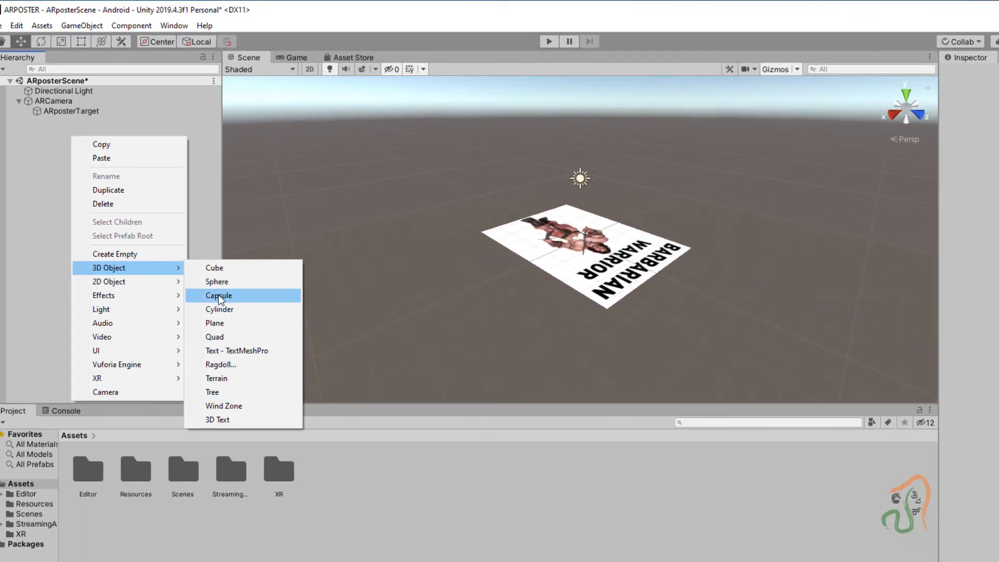
click(175, 112)
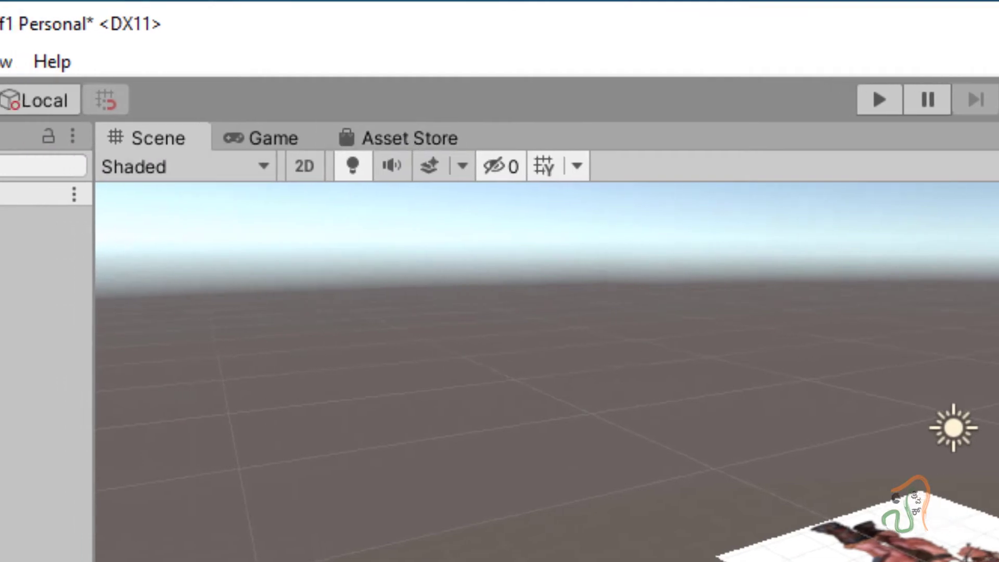
- Open the Unity Asset Store, search it for "laptop" and browse the matching assets
click(180, 64)
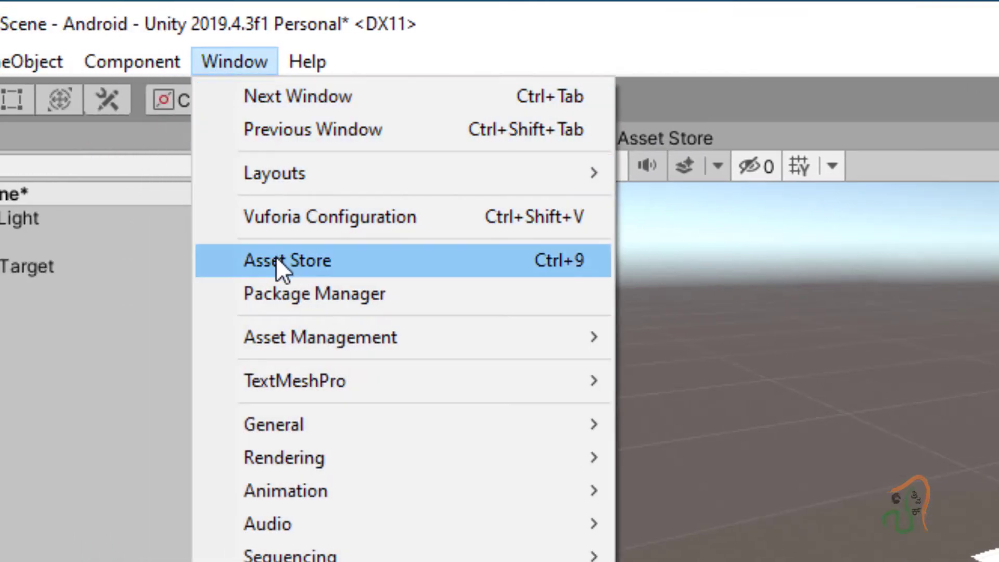
click(276, 257)
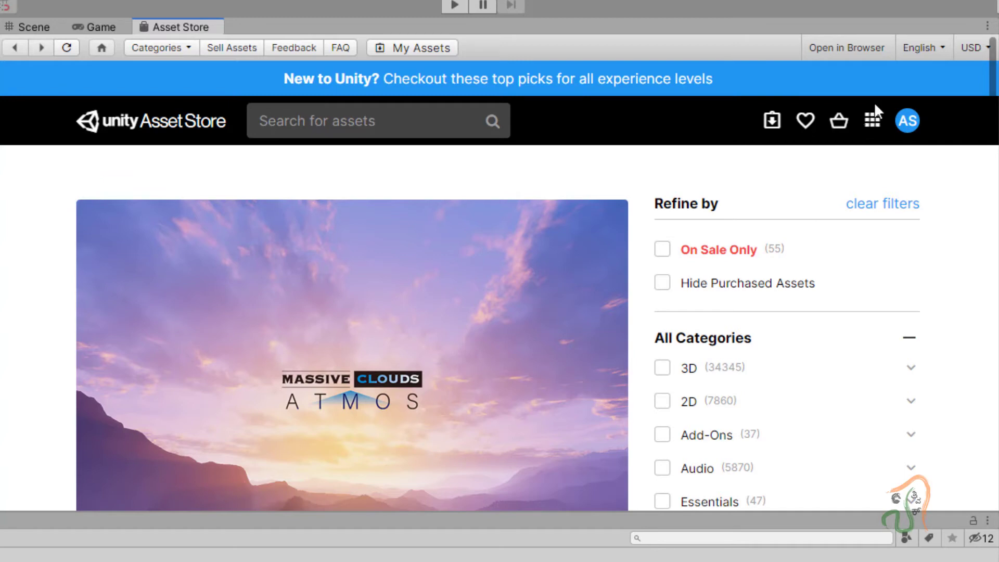
click(357, 121)
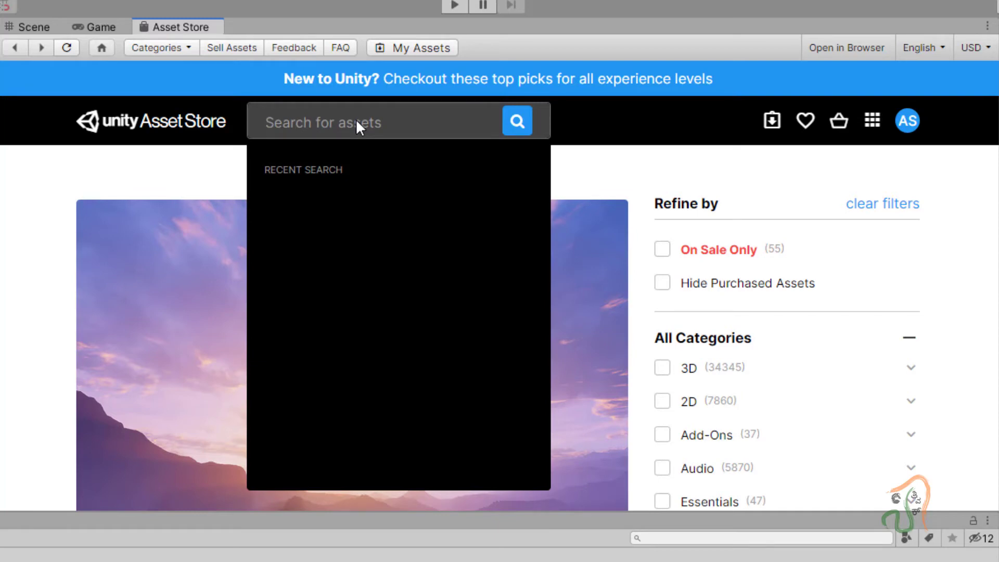
text(lat)
key(BackSpace)
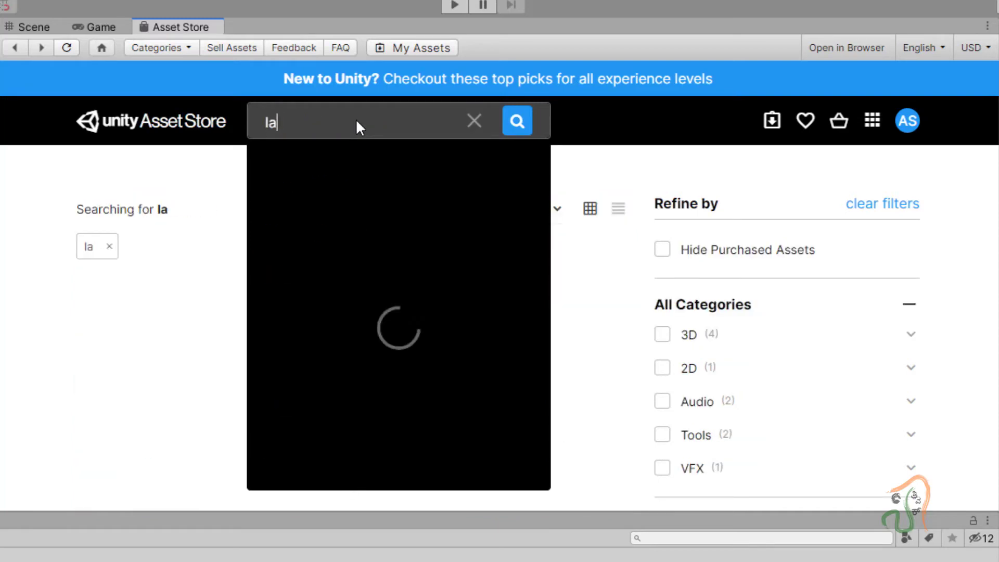
text(ptop)
key(Return)
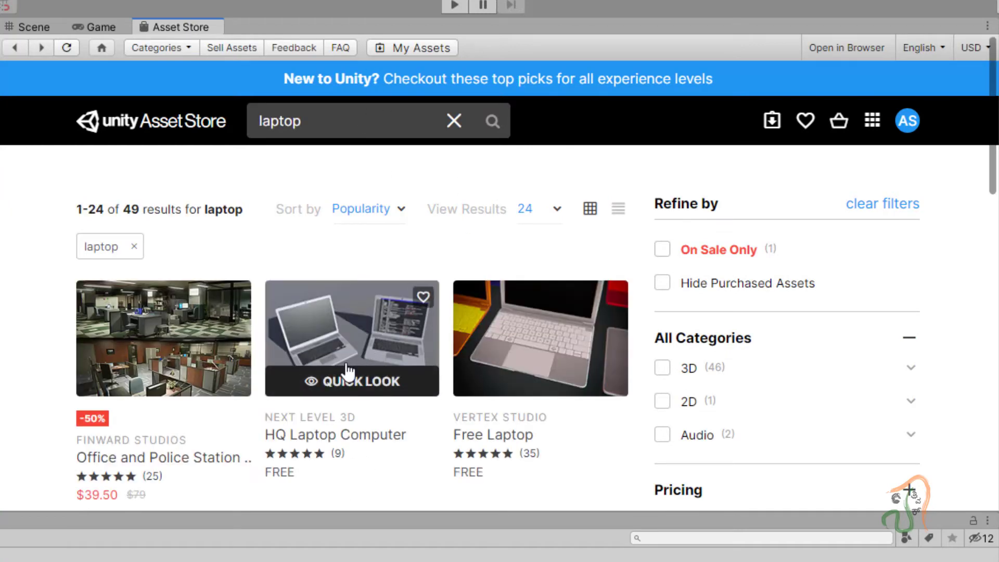
scroll(354, 373, down, 2)
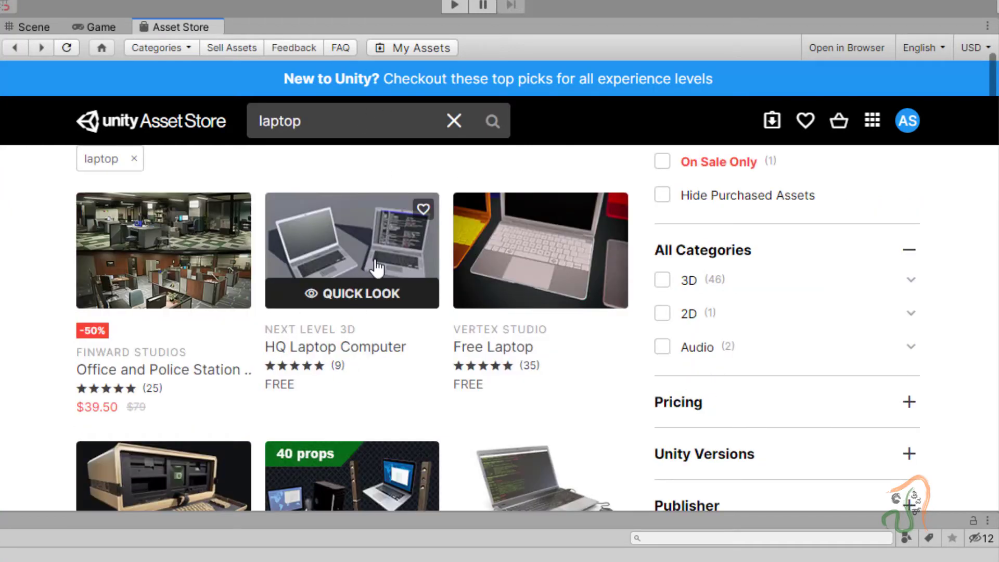
scroll(551, 294, down, 4)
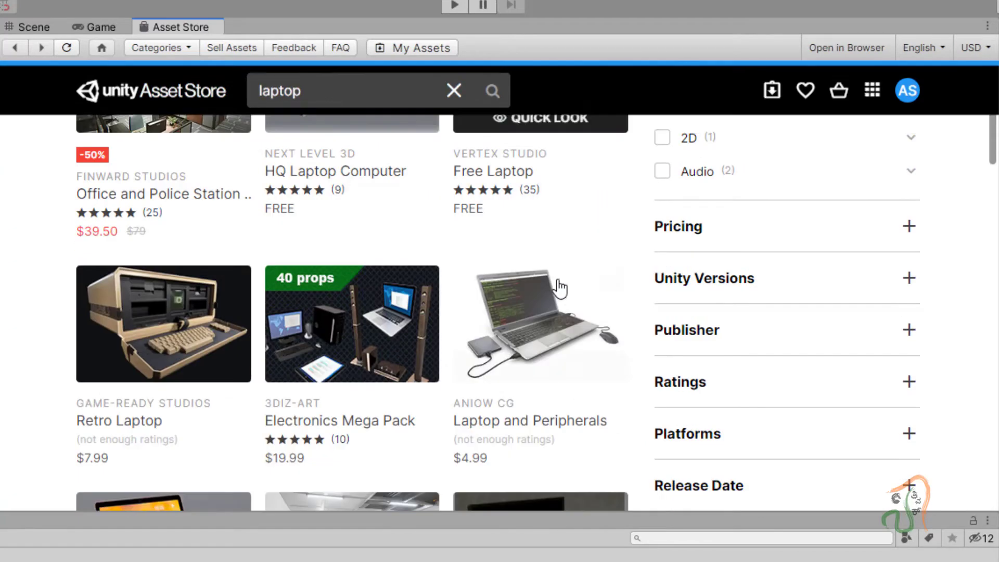
scroll(510, 311, up, 6)
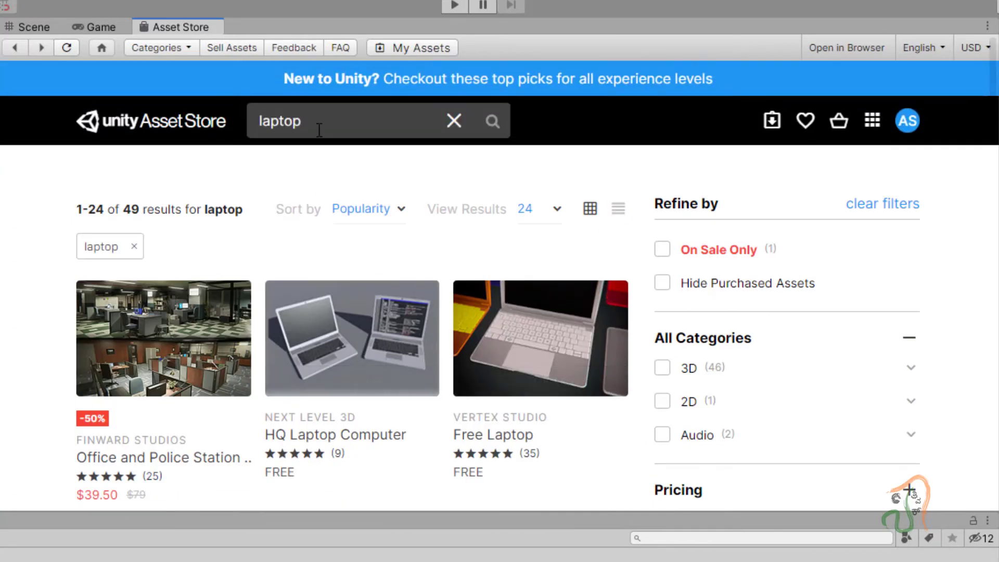
- Search the Asset Store for "washing machine" instead of laptop
drag(316, 123, 208, 127)
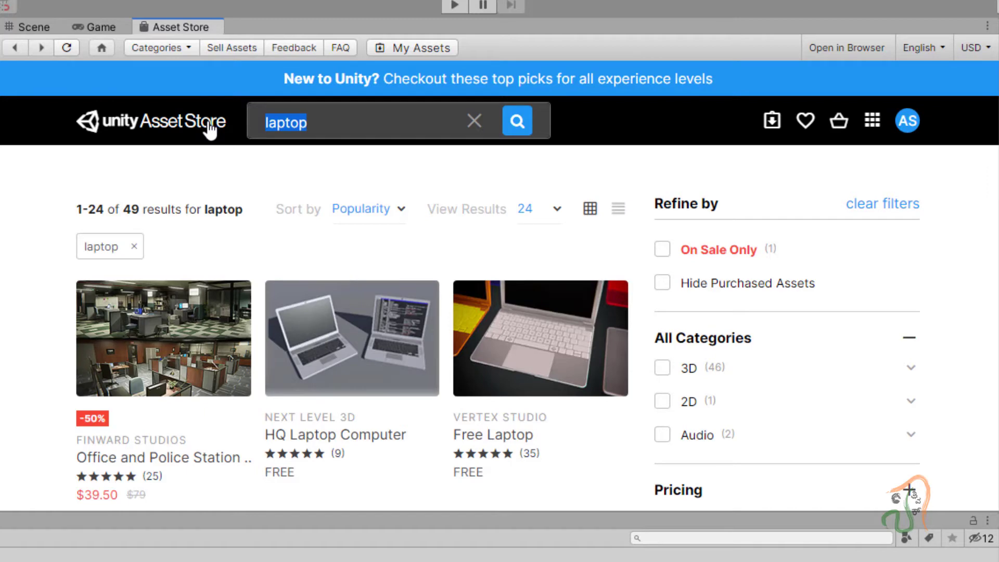
text(washing )
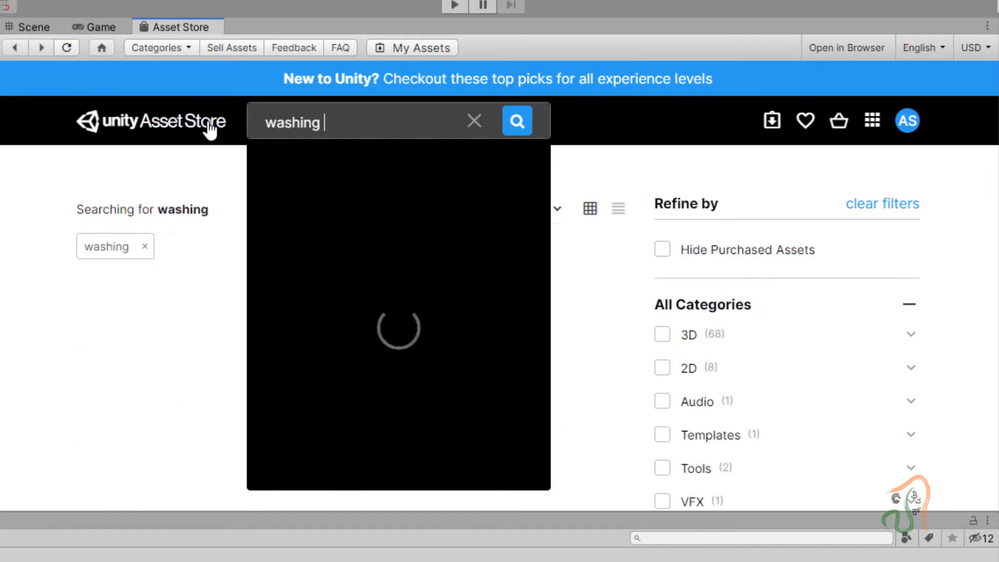
text(machine)
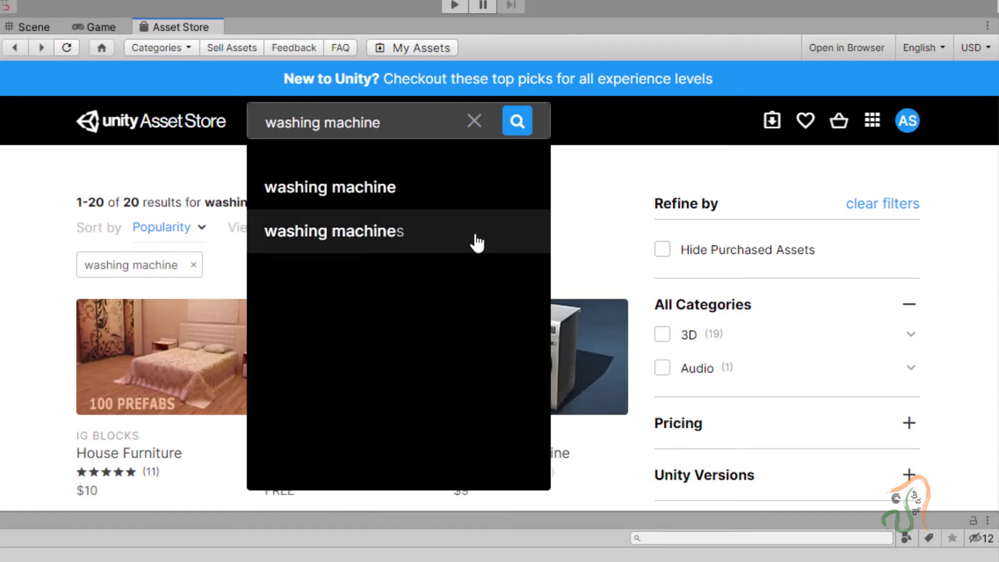
click(42, 233)
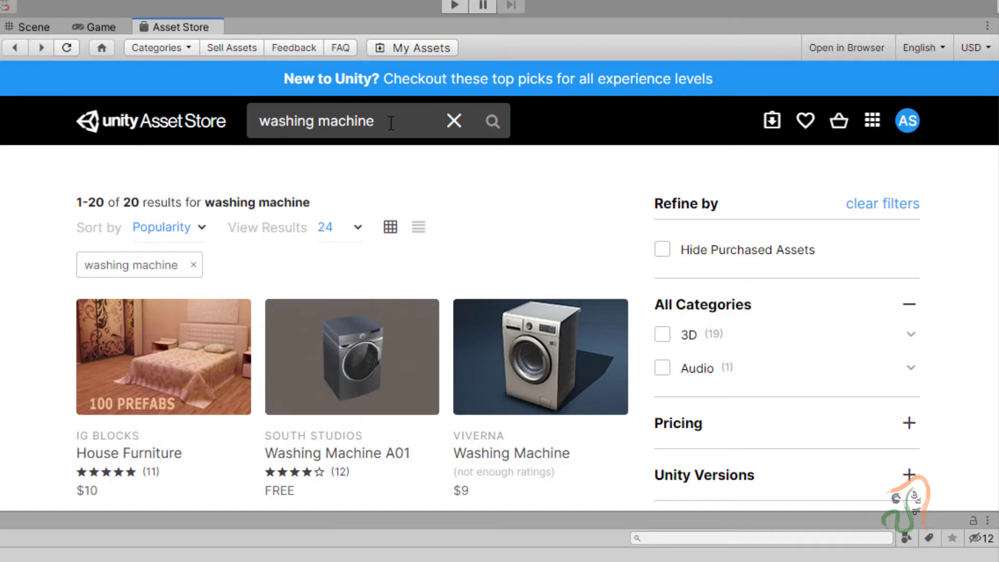
- Check the poster target in the scene, and search the Asset Store for "barbarian warrior" instead of washing machine
drag(389, 123, 206, 136)
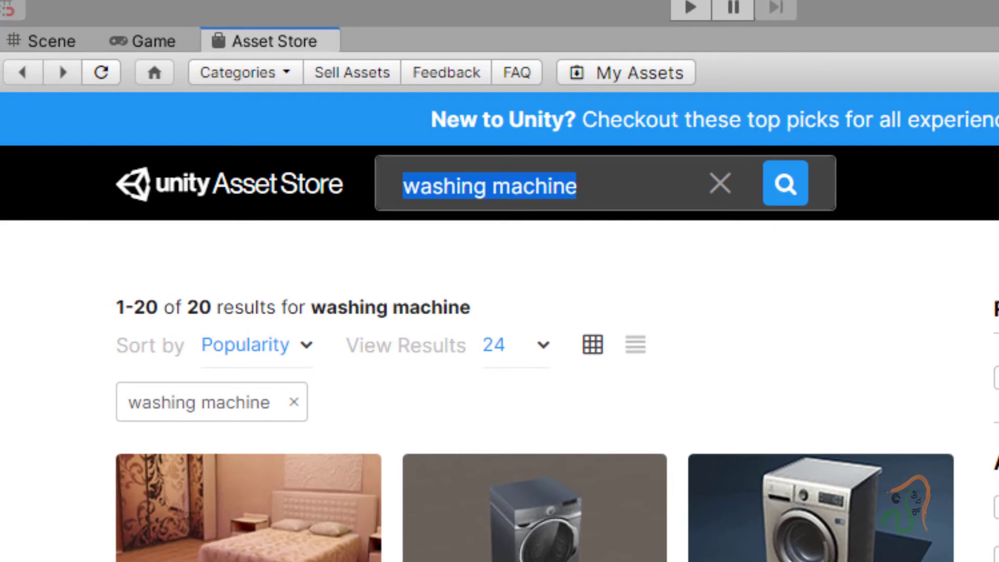
click(58, 40)
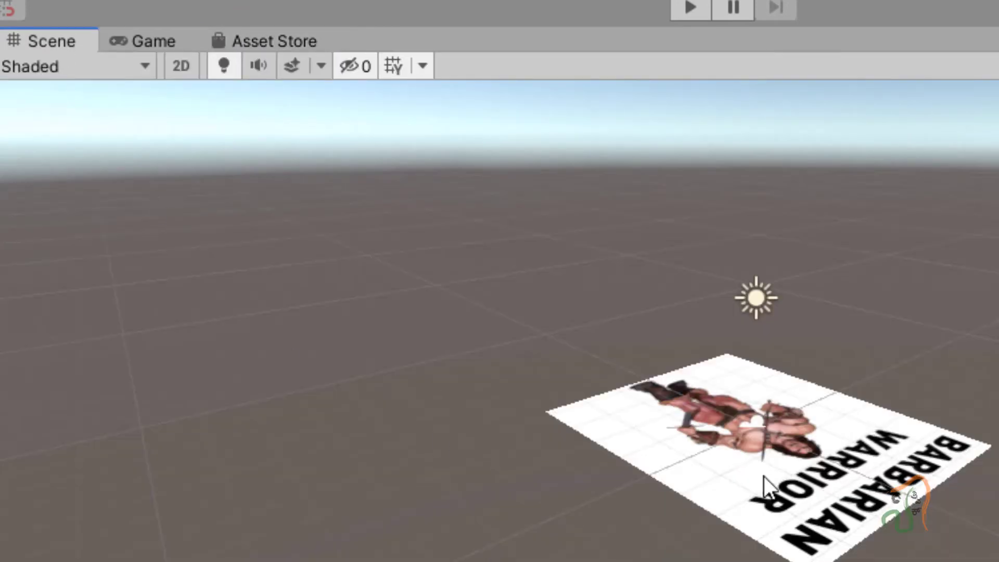
click(267, 38)
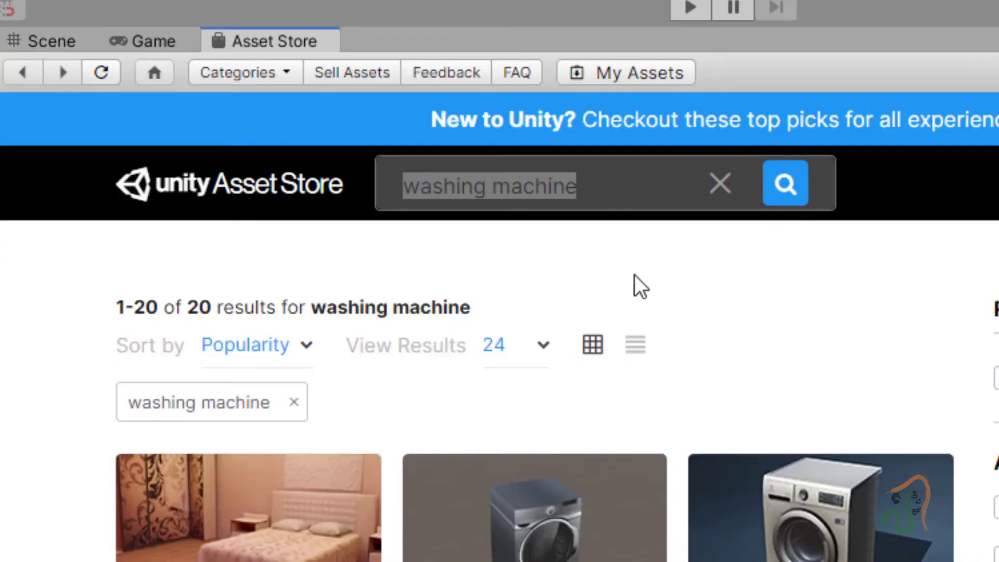
click(594, 188)
key(ctrl+a)
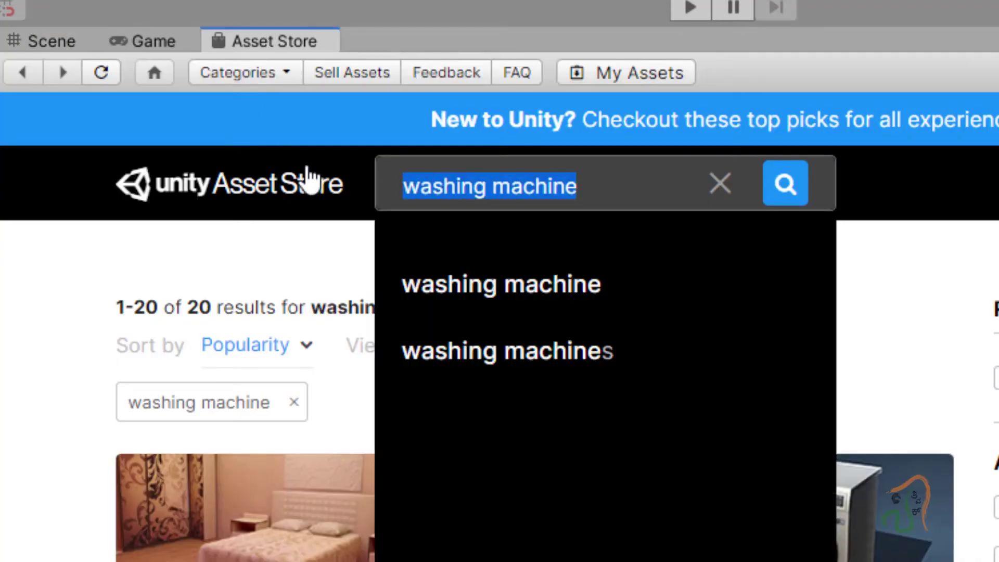
text(barbar)
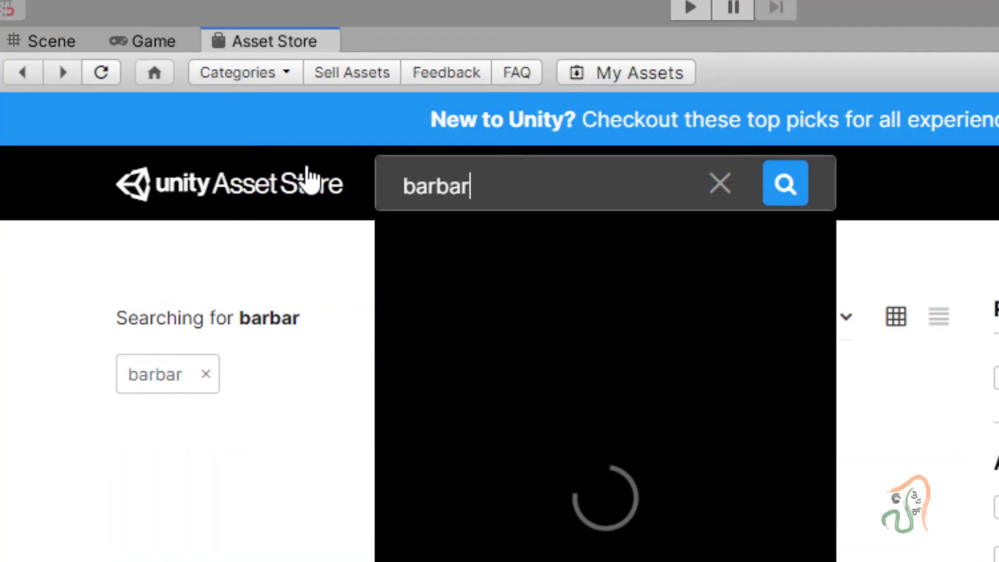
text(ian warroio)
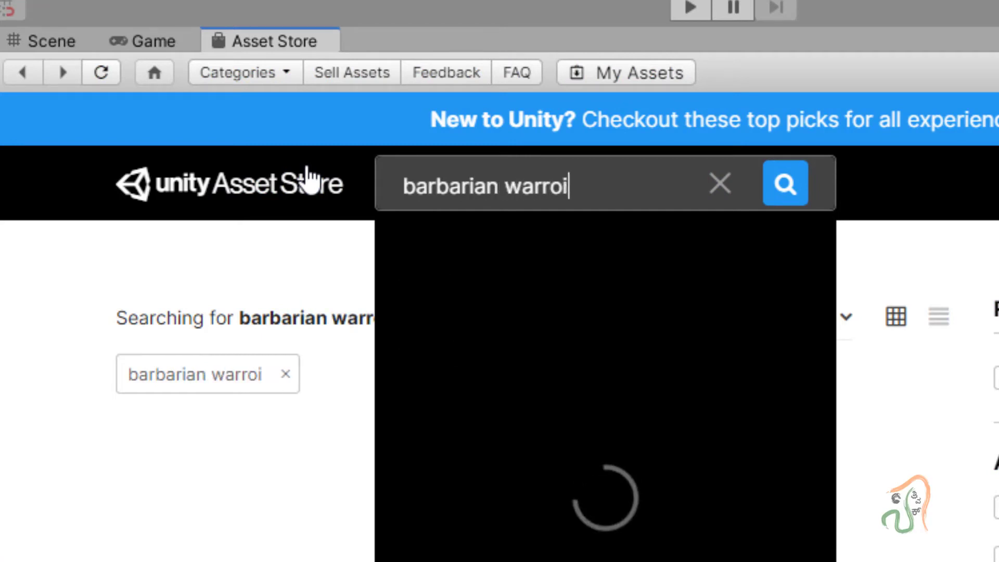
key(BackSpace)
key(BackSpace)
key(BackSpace)
text(ior)
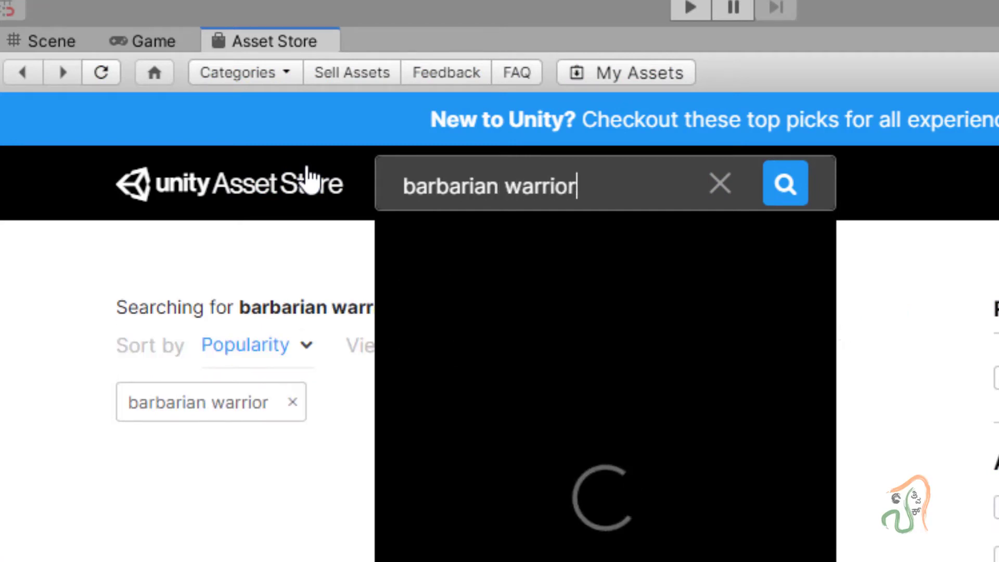
click(439, 285)
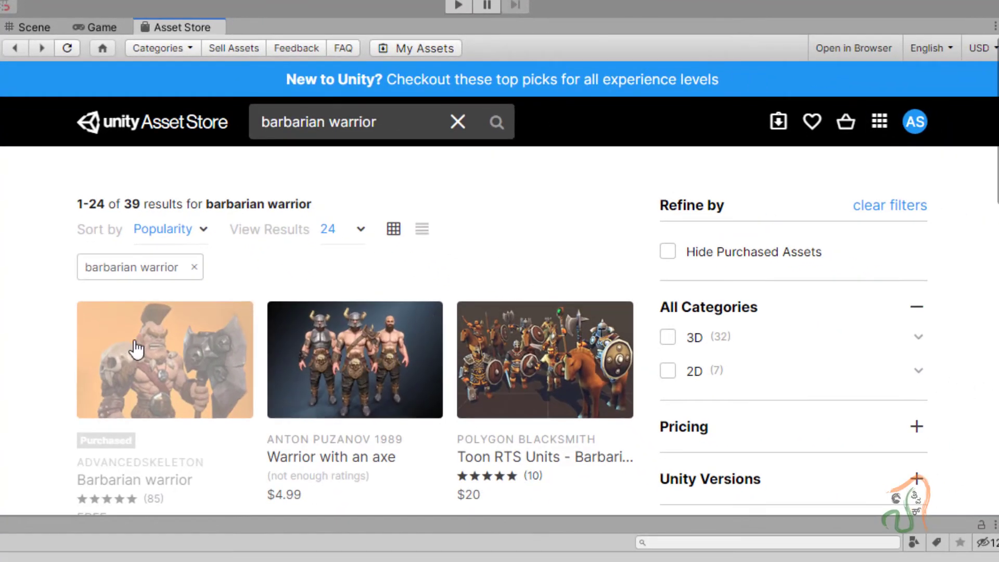
- Open the free Barbarian warrior asset by AdvancedSkeleton from the results and examine its preview and details
click(173, 369)
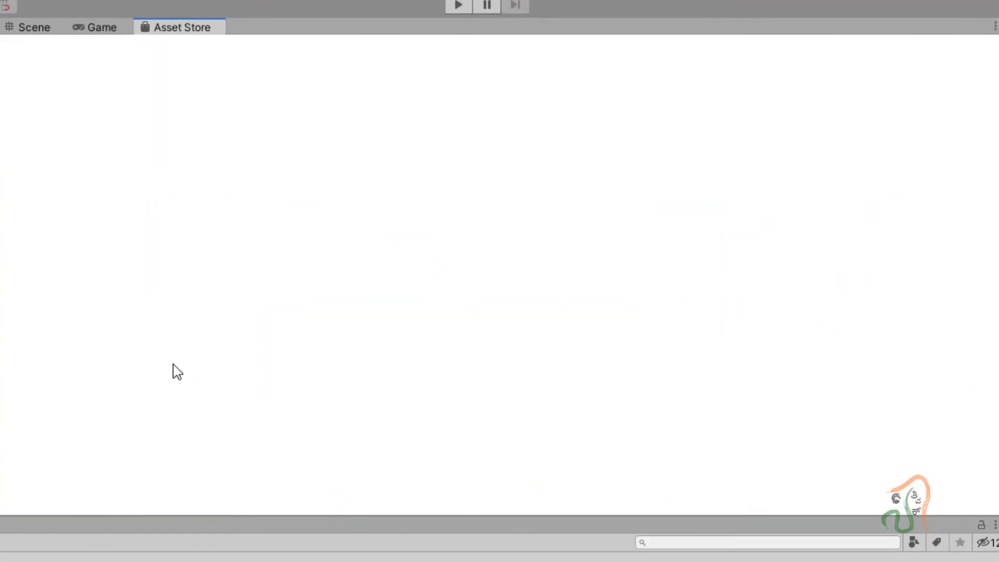
scroll(247, 335, down, 5)
scroll(248, 336, up, 5)
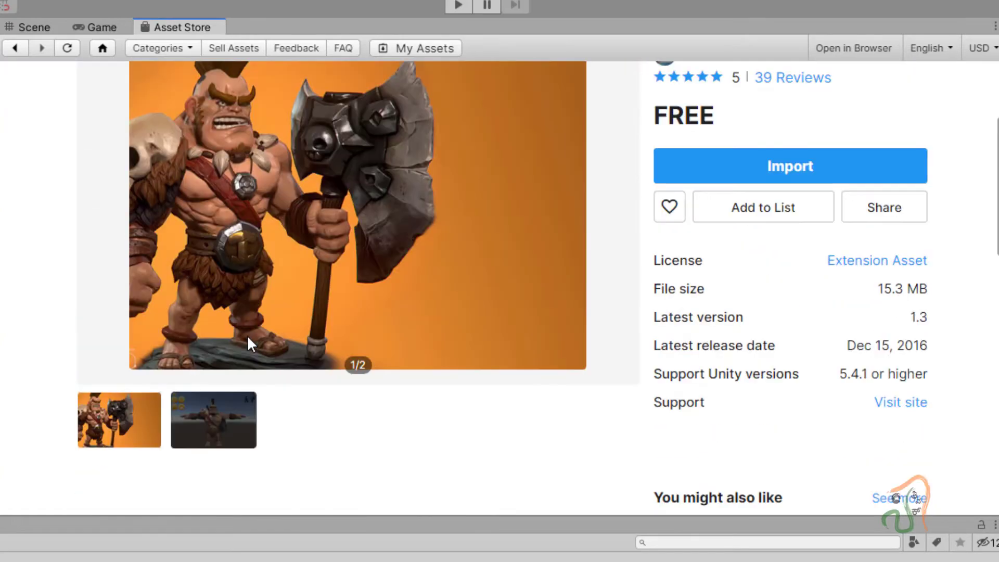
scroll(756, 406, down, 3)
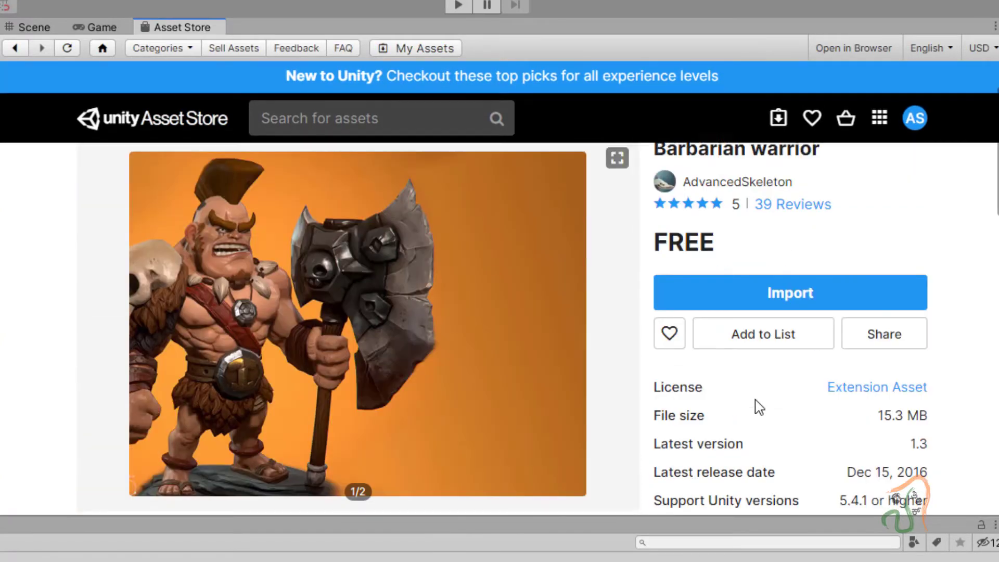
click(784, 301)
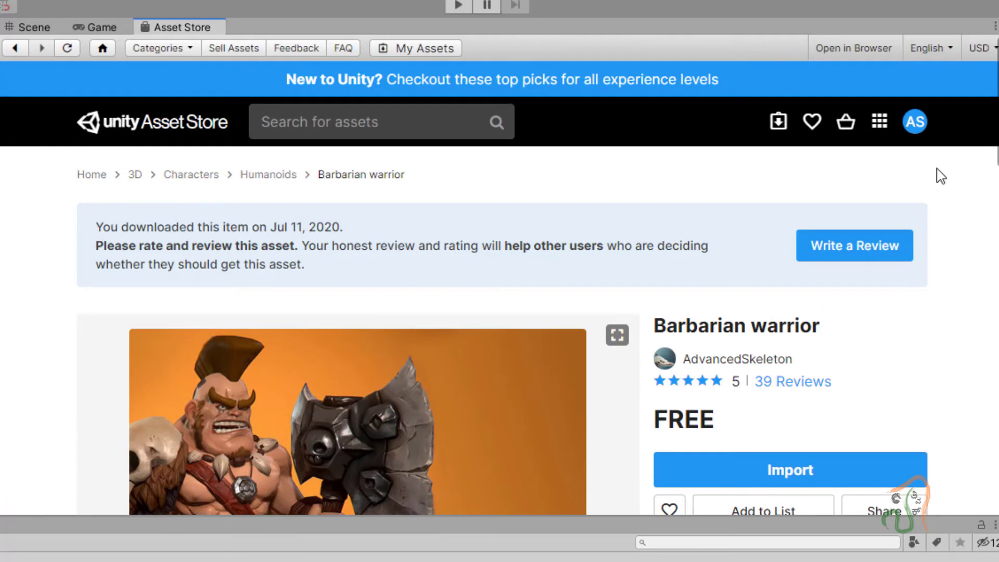
- Browse the account's My Assets list and open the details of its Barbarian warrior entry
click(916, 129)
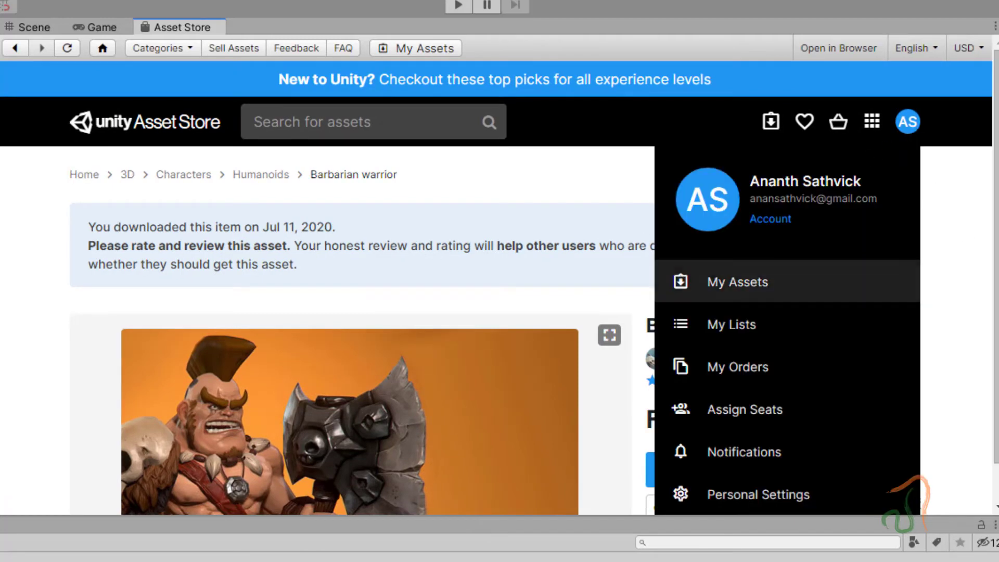
click(739, 289)
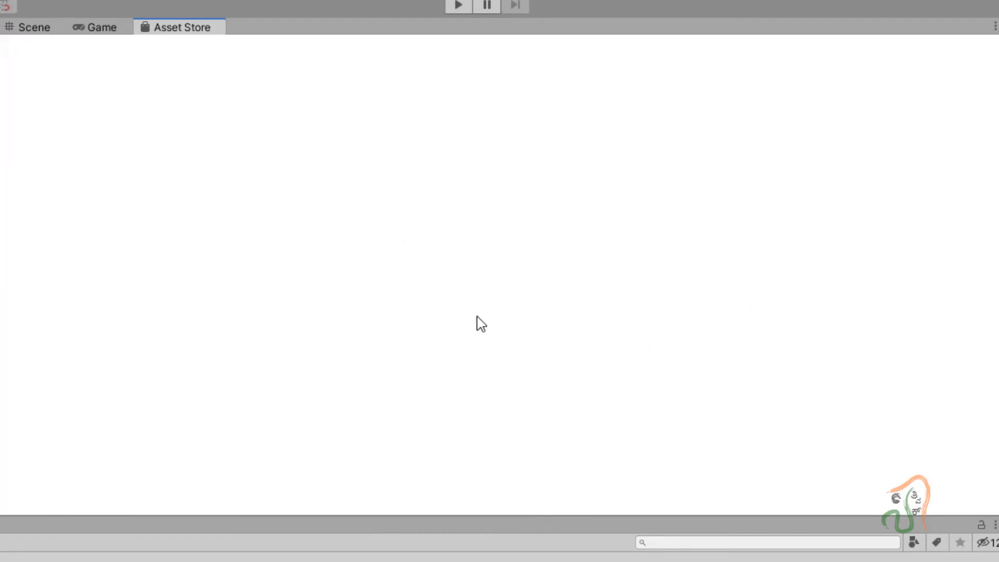
scroll(476, 333, down, 2)
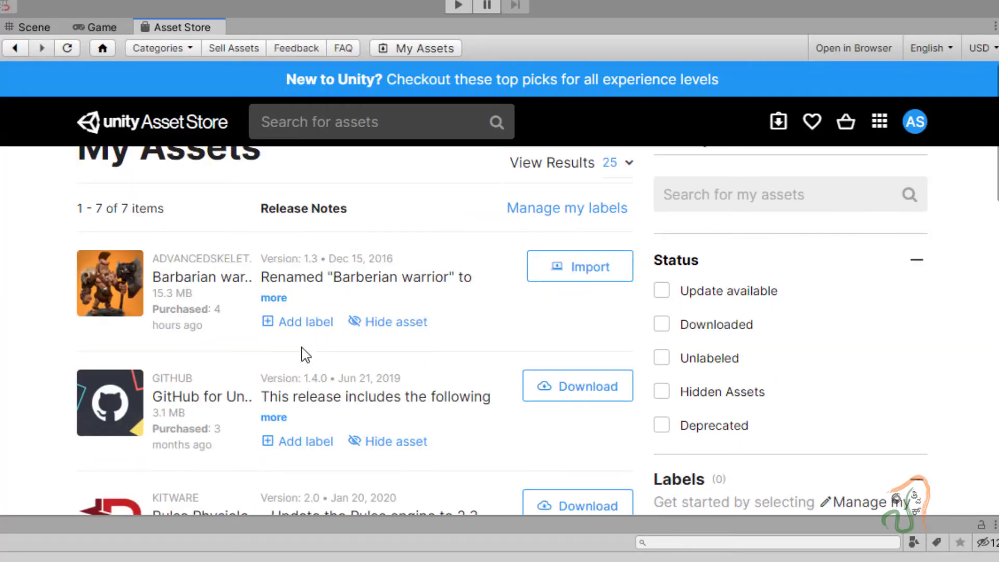
scroll(303, 351, down, 5)
scroll(304, 351, up, 7)
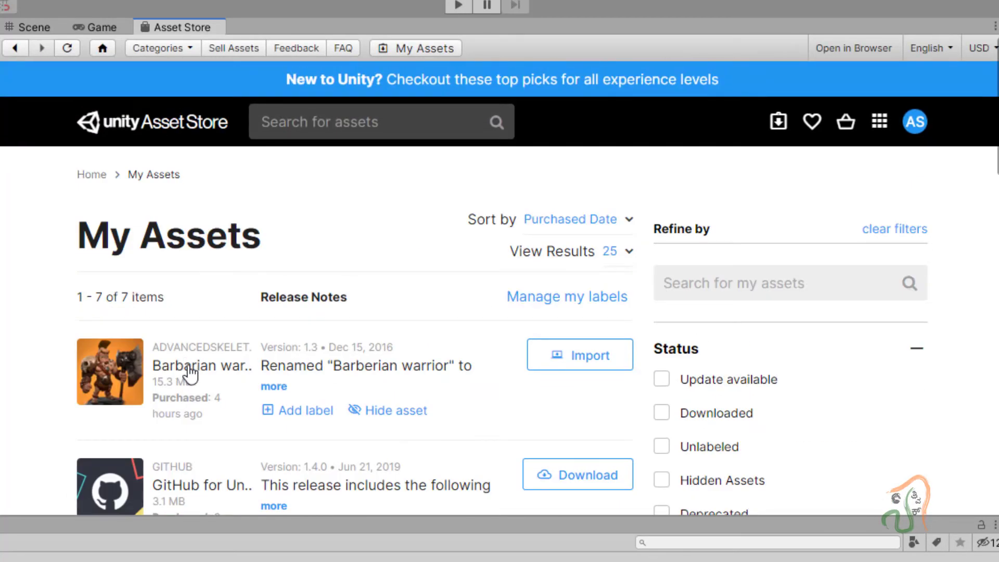
click(191, 374)
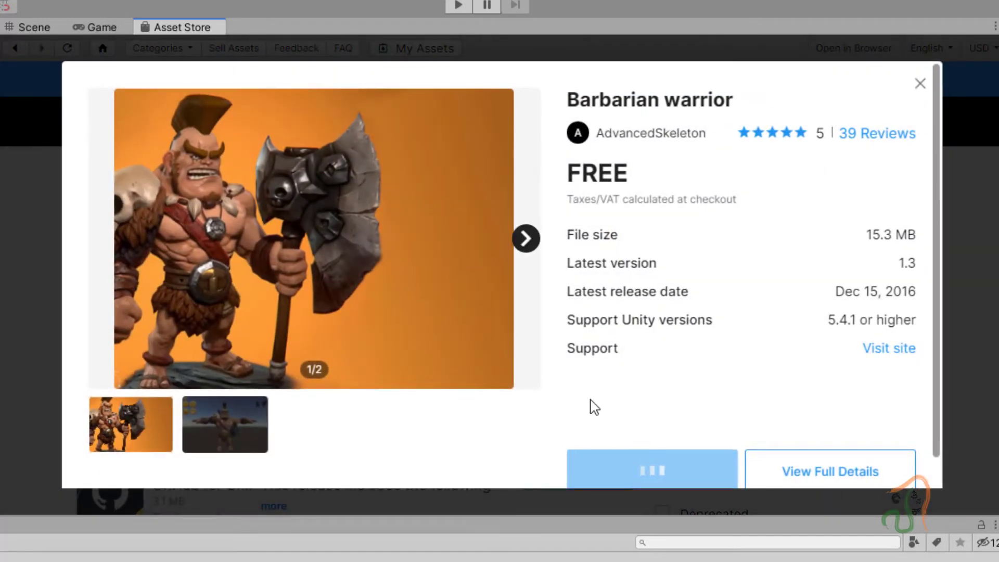
scroll(593, 408, down, 1)
click(660, 456)
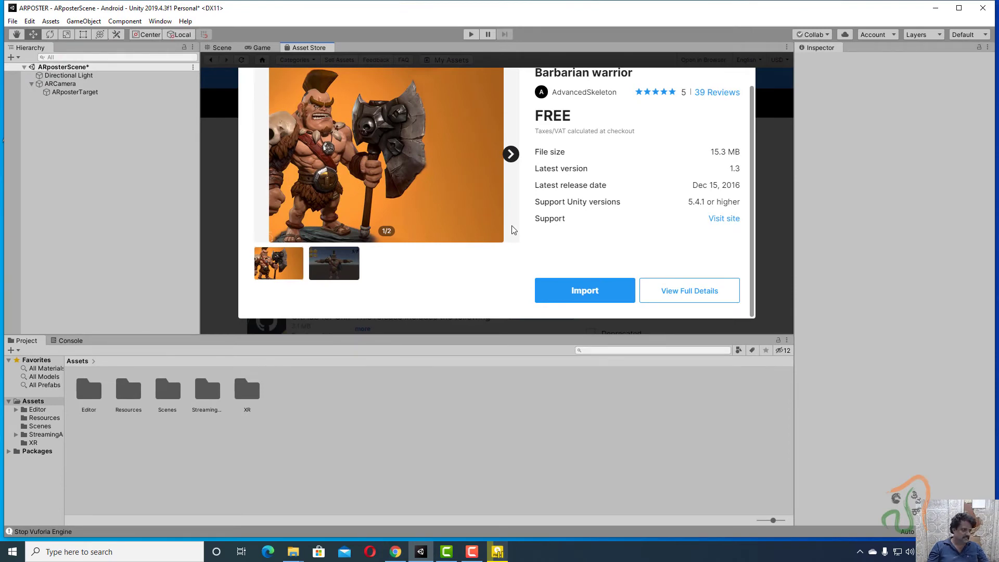
scroll(460, 247, up, 1)
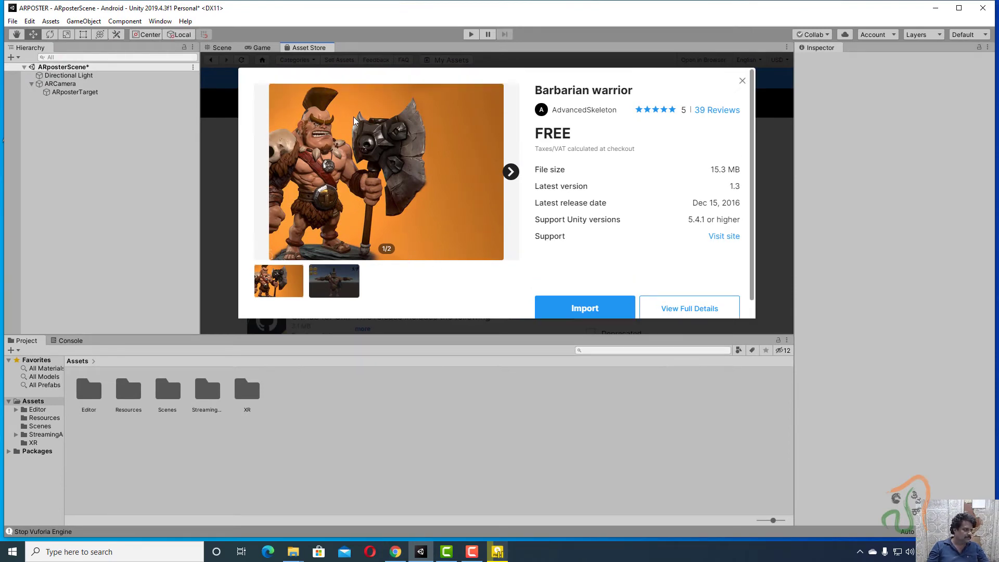
- Return to the scene view and save ARposterScene
click(222, 49)
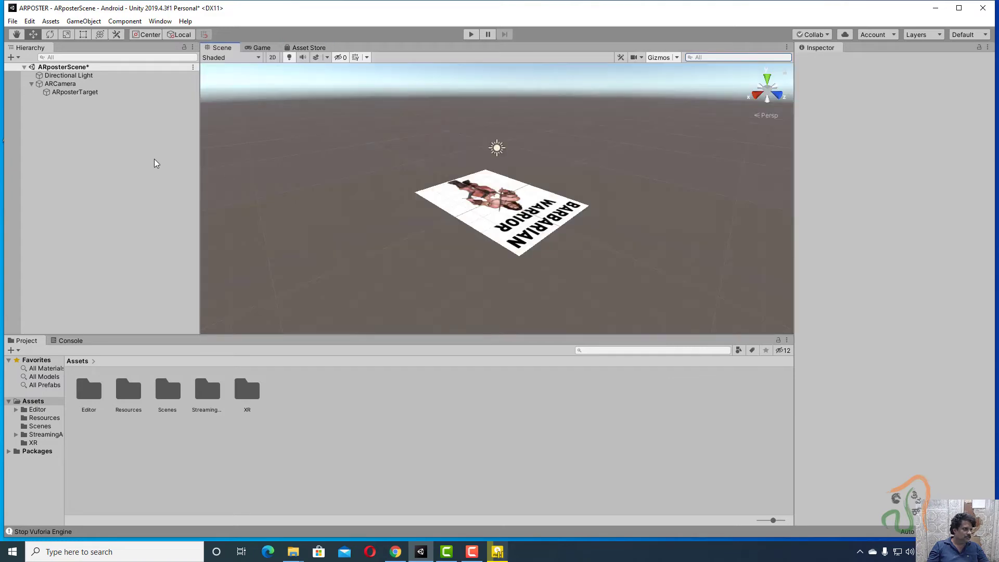
click(13, 22)
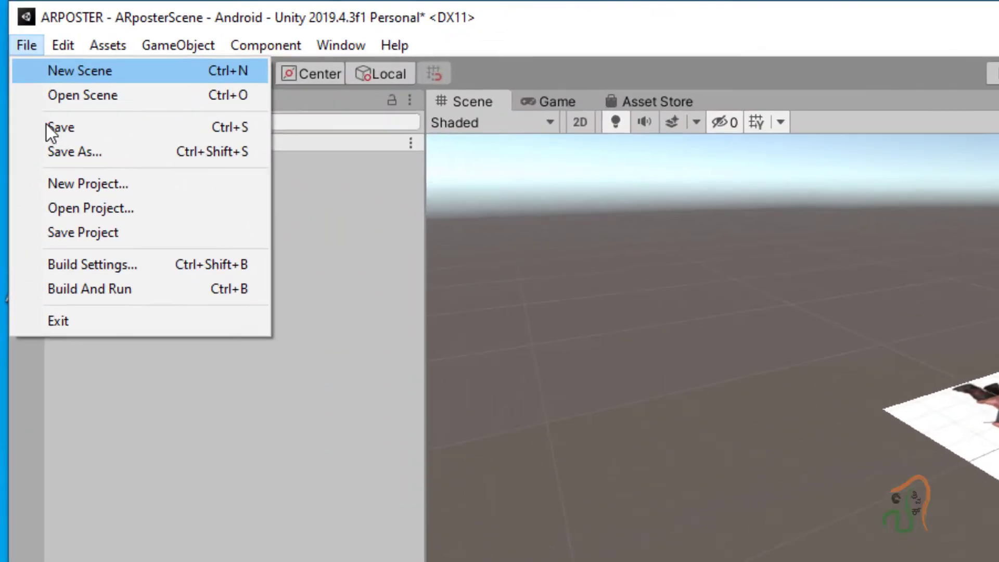
click(25, 60)
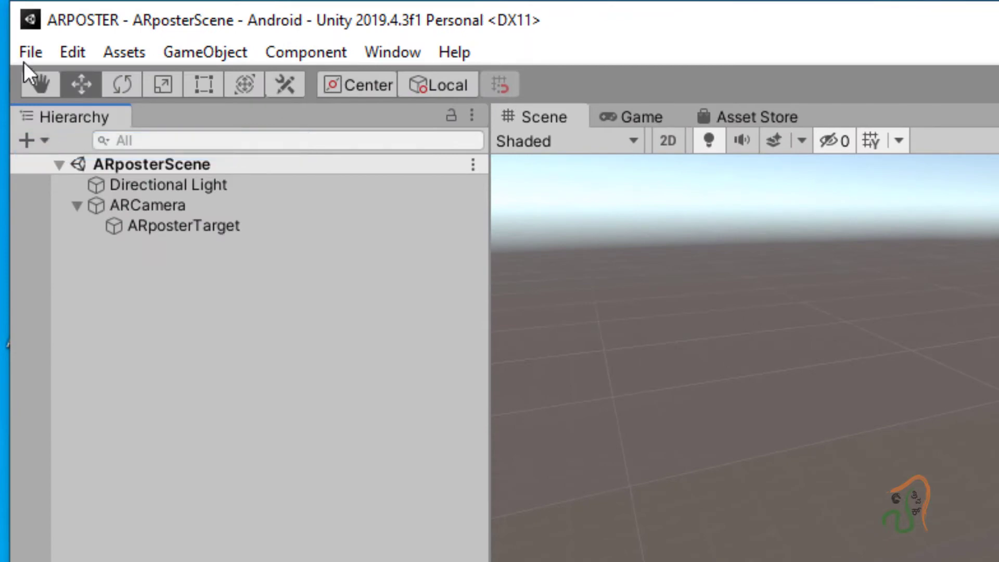
- Open Barbarian warrior.unitypackage from the contents/ARPOSTER folder as a custom package for import
click(125, 55)
mouse_move(305, 372)
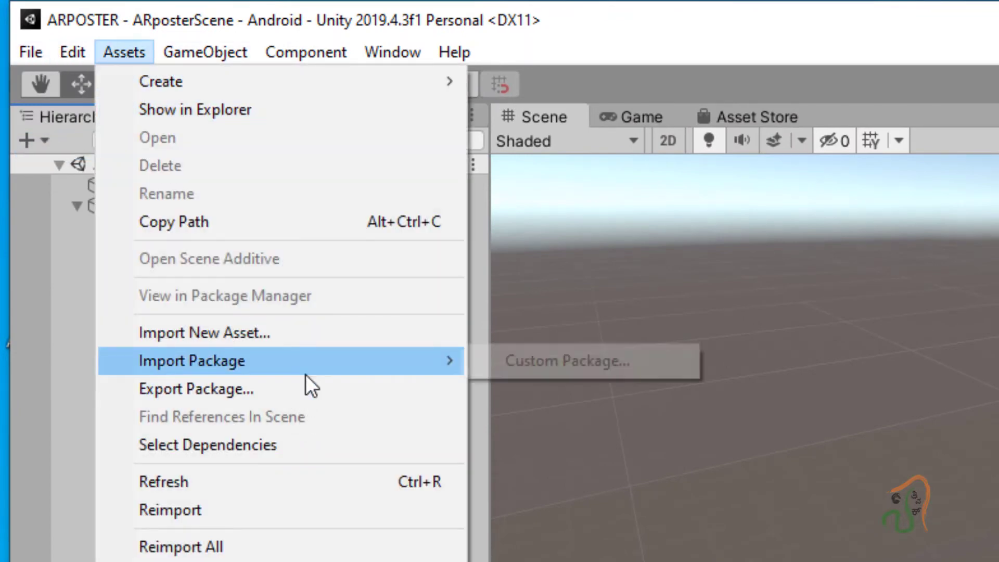
click(526, 366)
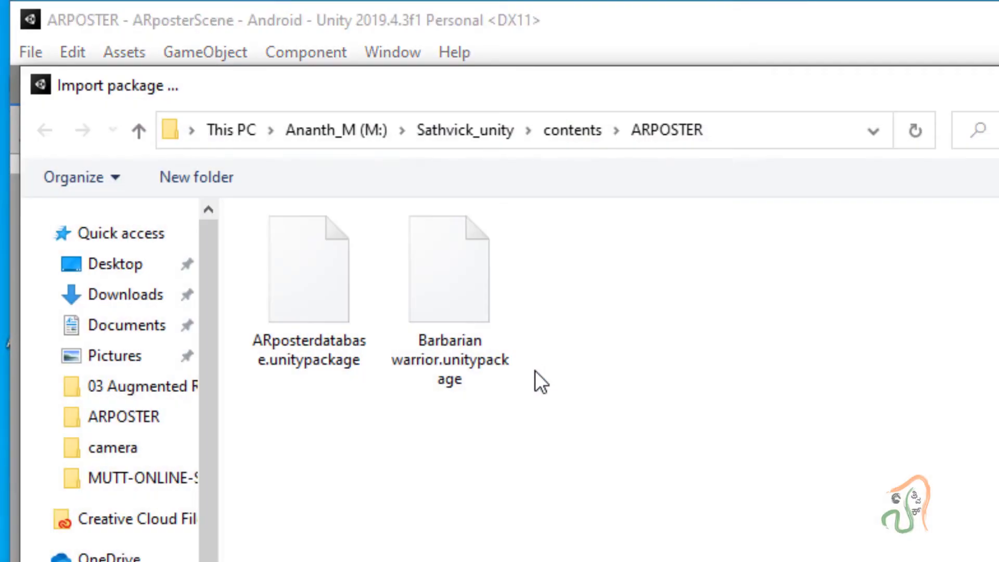
click(577, 134)
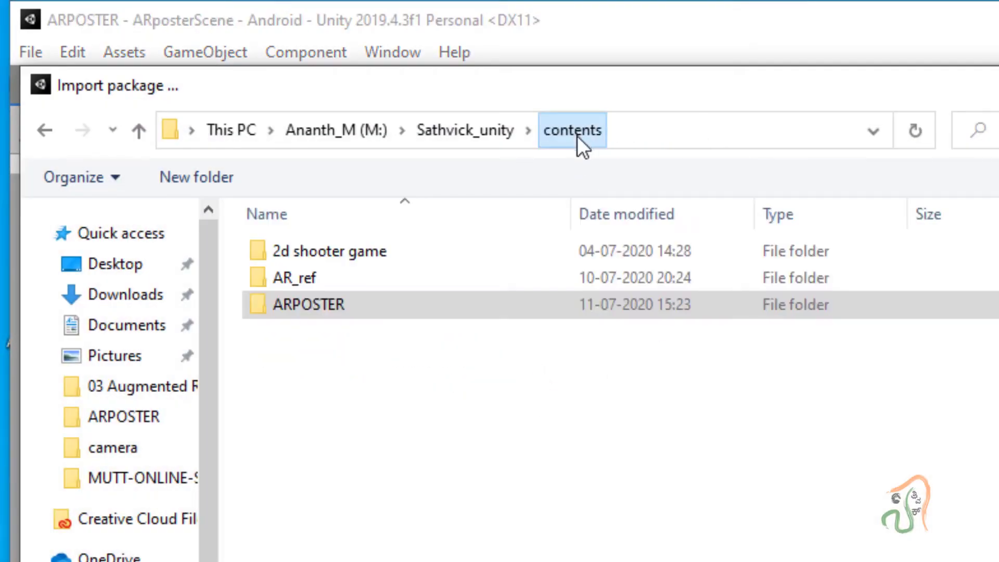
double_click(393, 301)
click(467, 312)
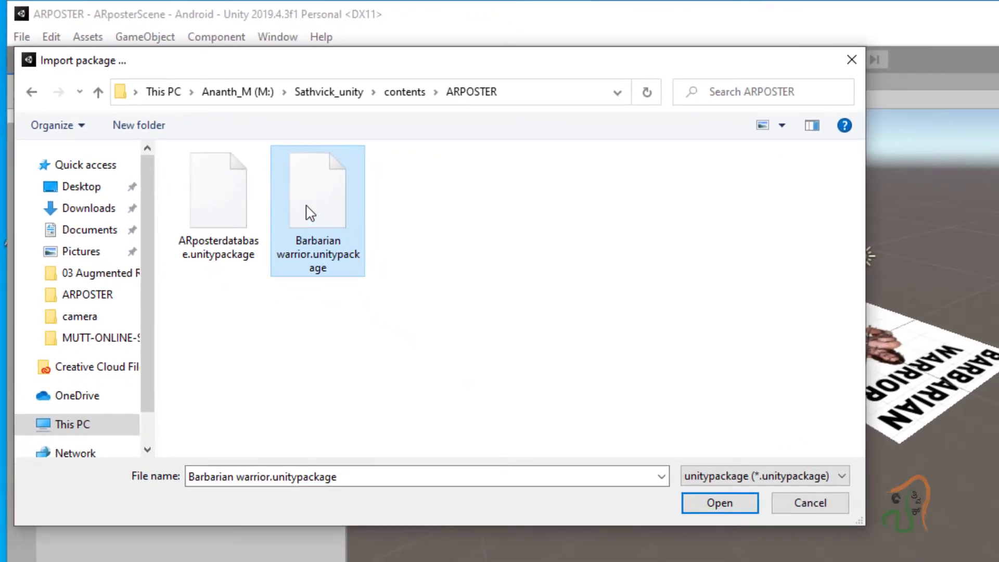
click(718, 503)
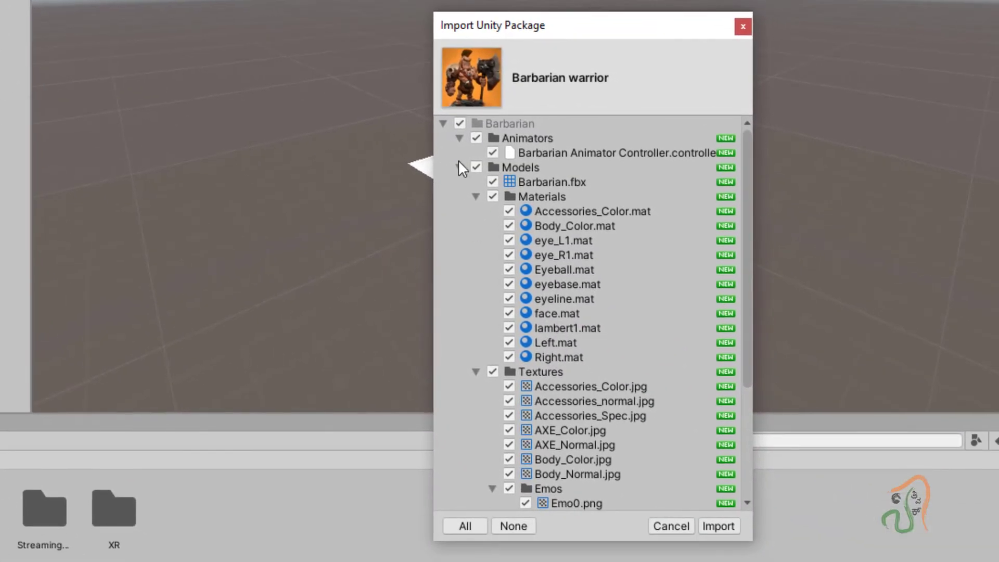
- Collapse the Models and Scenes folders in the Barbarian warrior package listing and import all of its contents
click(460, 167)
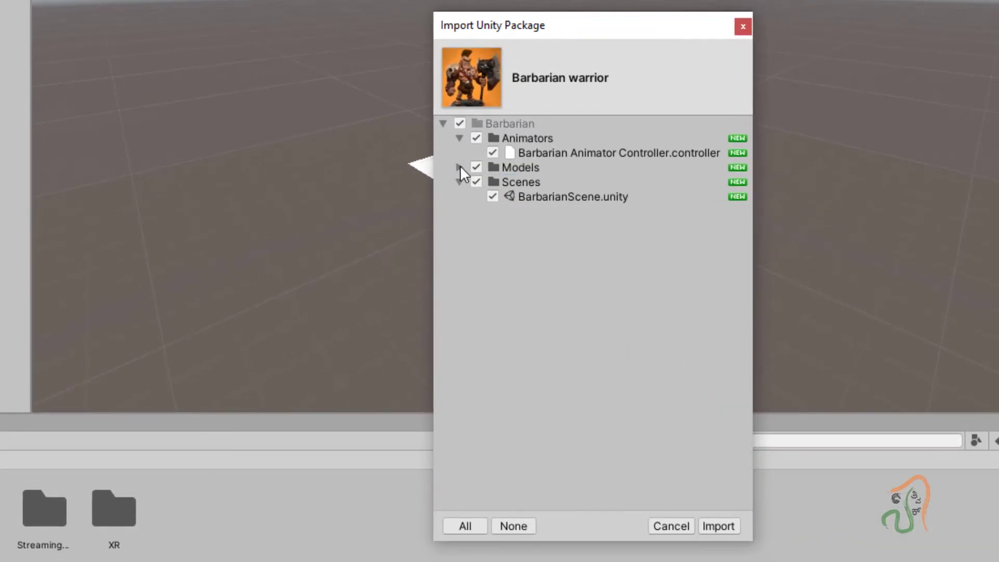
click(460, 183)
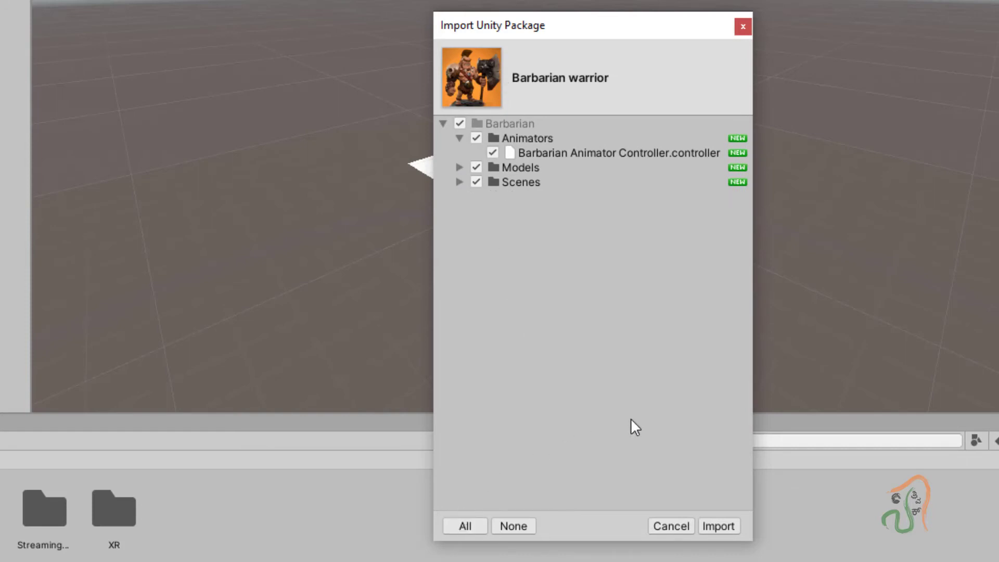
click(717, 527)
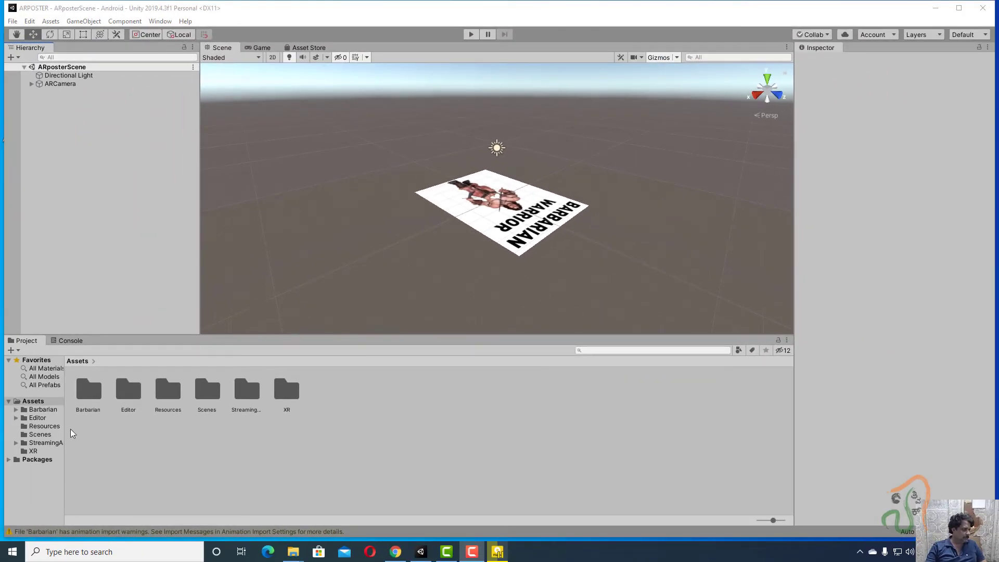
- Open the Models folder inside the project's Barbarian assets folder and select the Barbarian model
click(95, 394)
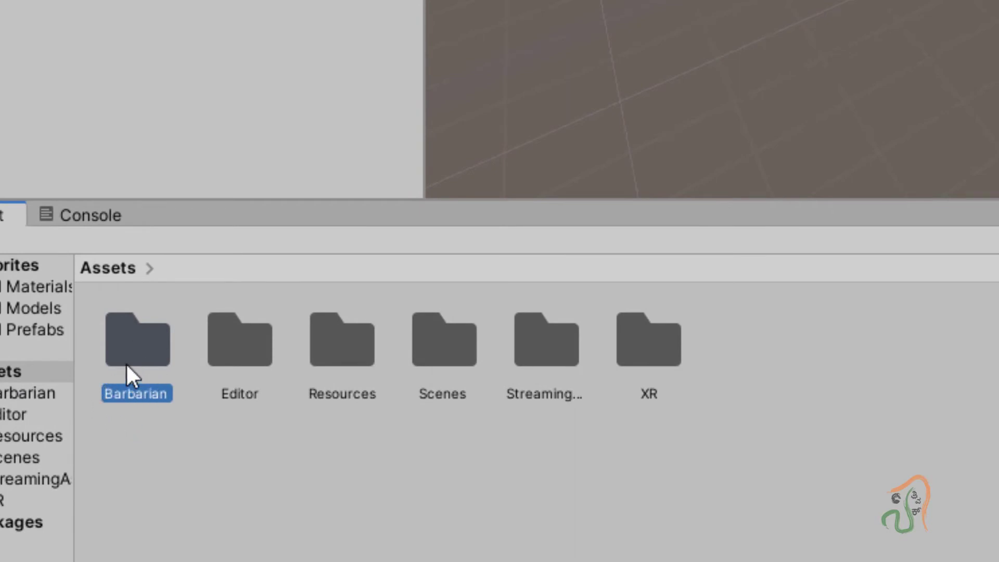
double_click(128, 345)
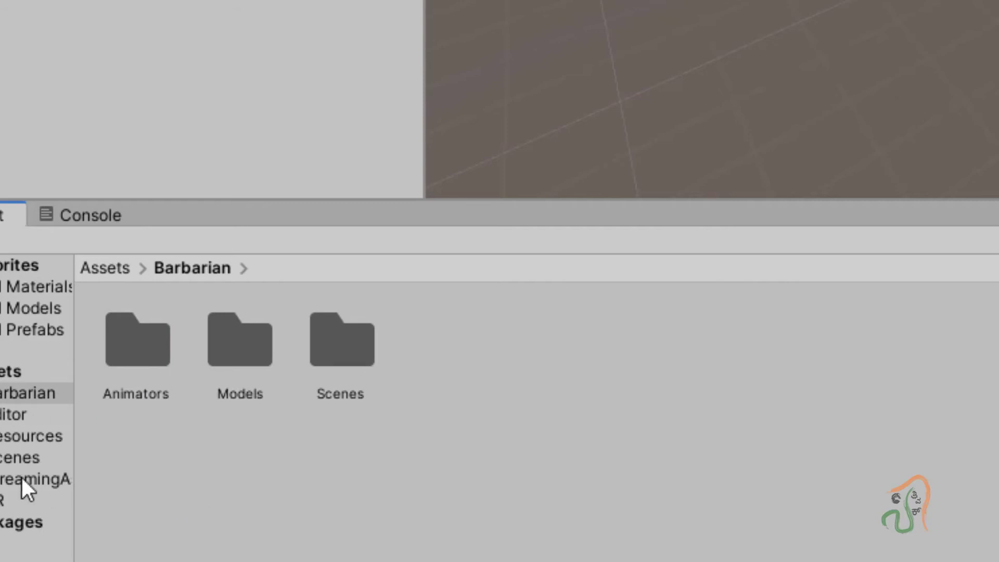
click(235, 346)
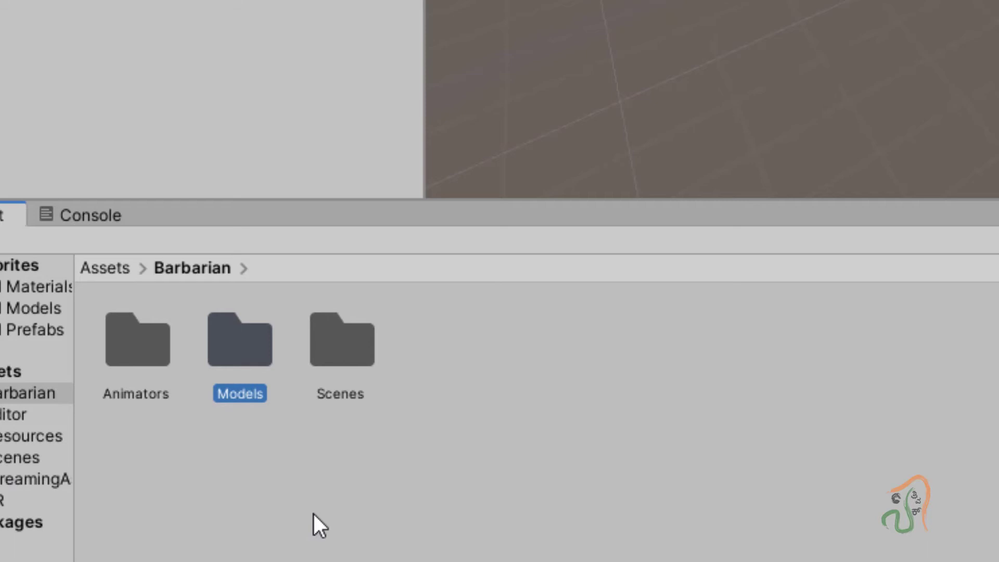
double_click(236, 347)
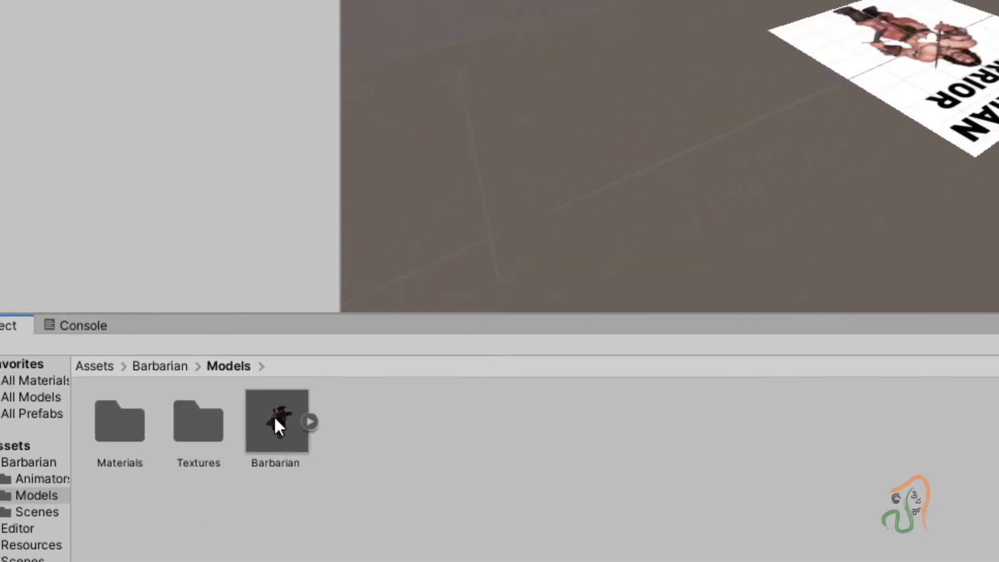
click(341, 332)
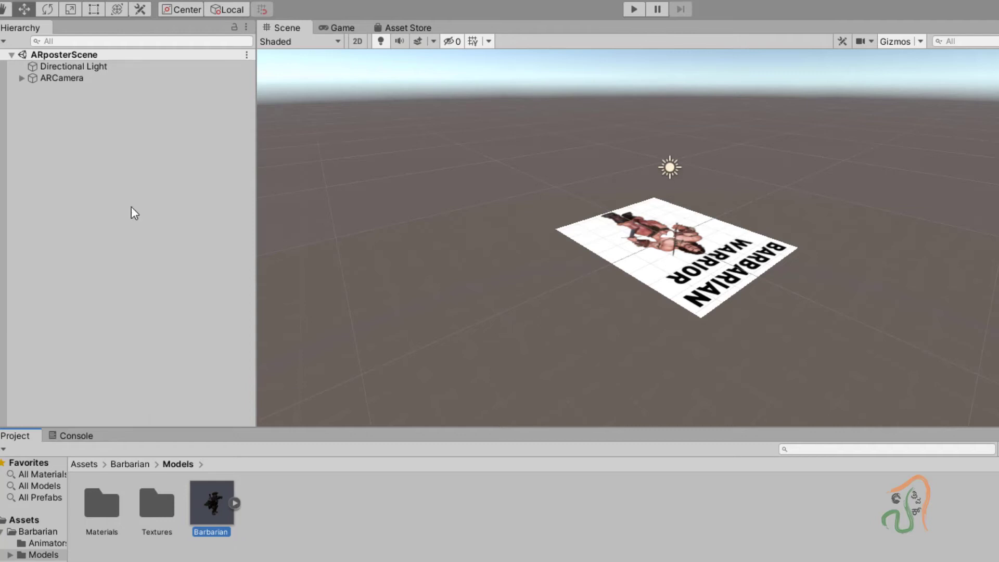
- Expand ARCamera in the scene and place the Barbarian model as a child of ARposterTarget
click(52, 78)
click(21, 78)
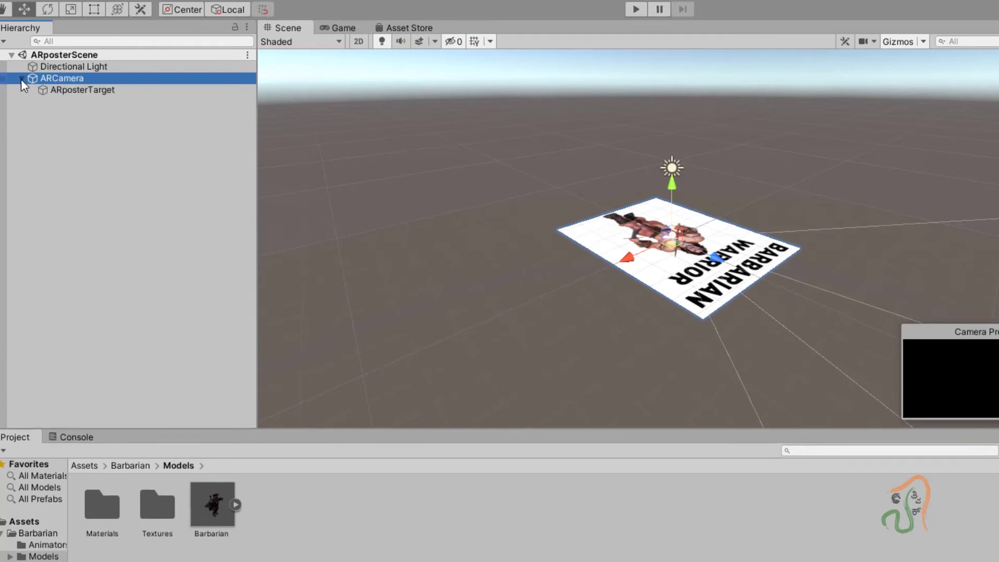
click(41, 89)
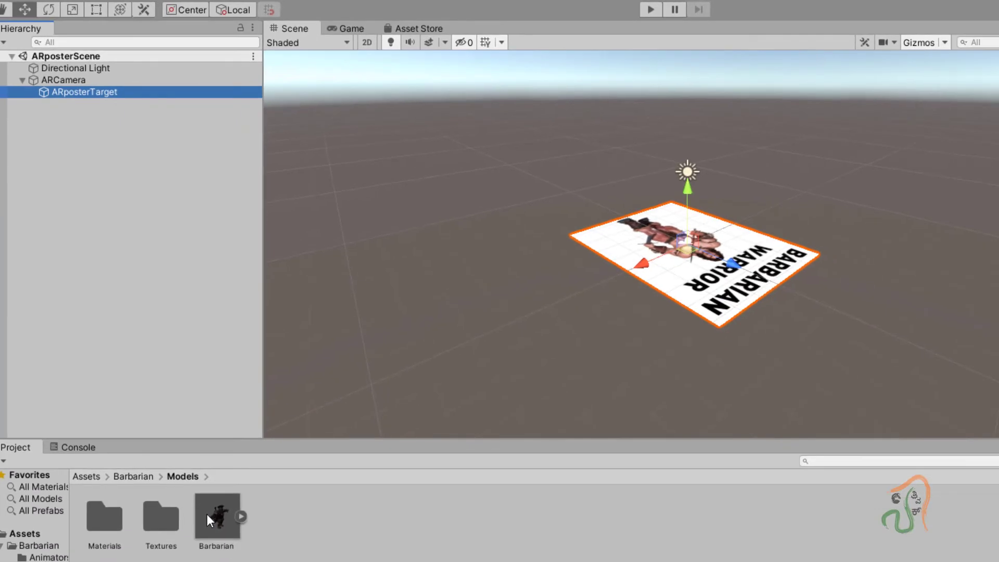
click(214, 516)
drag(214, 516, 208, 401)
drag(98, 90, 98, 91)
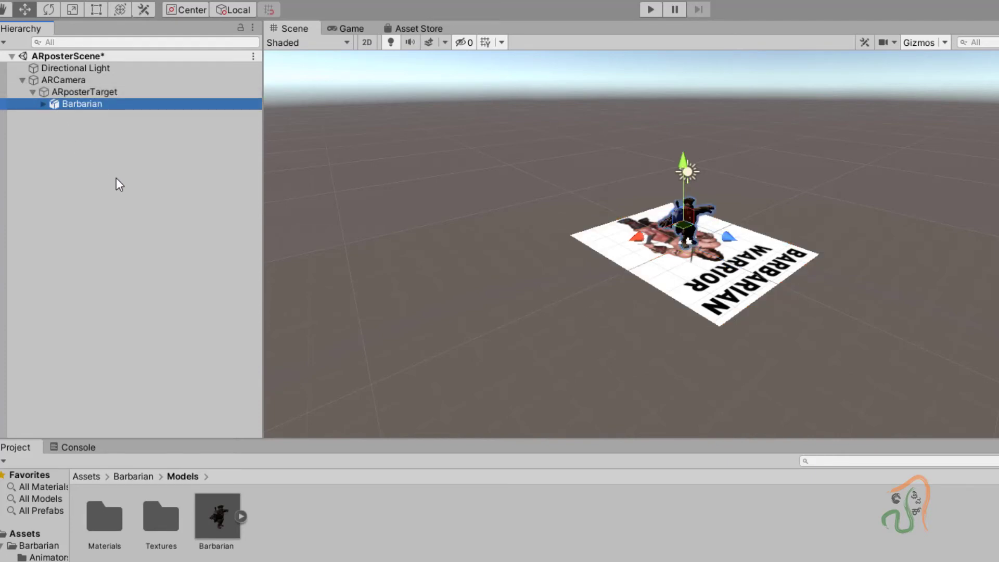
- Frame the Barbarian model and examine its size and placement on the poster target from several angles
key(f)
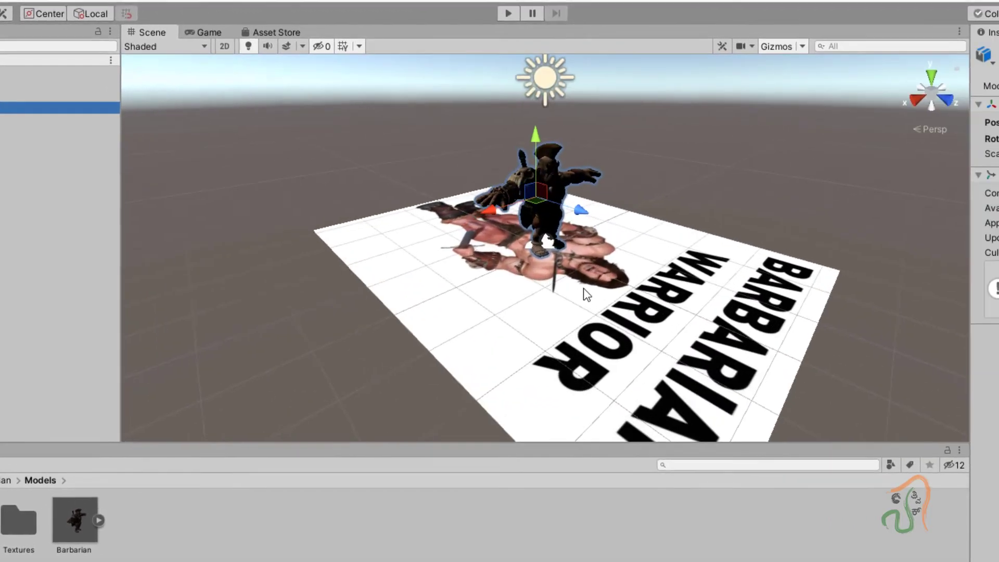
scroll(483, 313, down, 3)
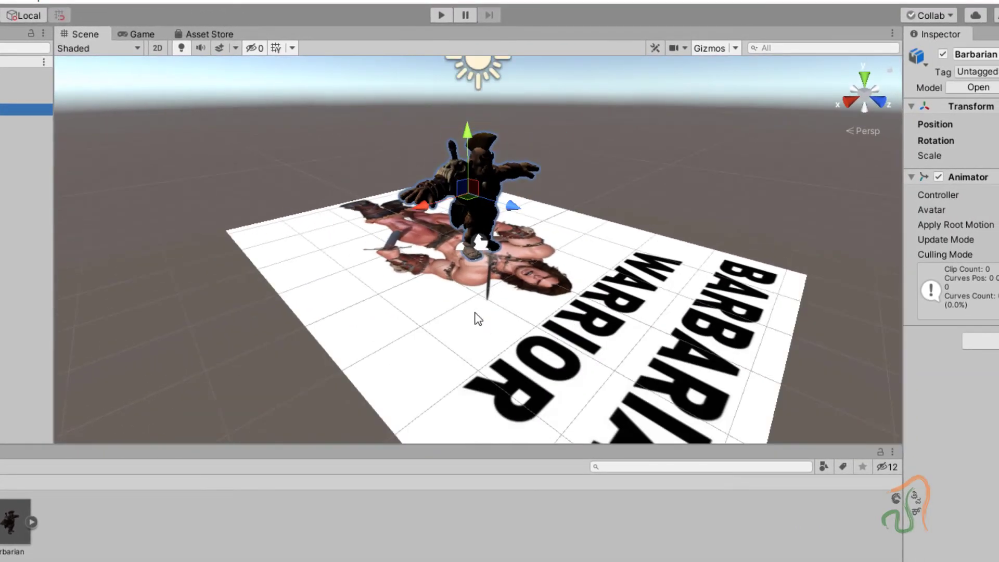
middle_drag(452, 312, 411, 339)
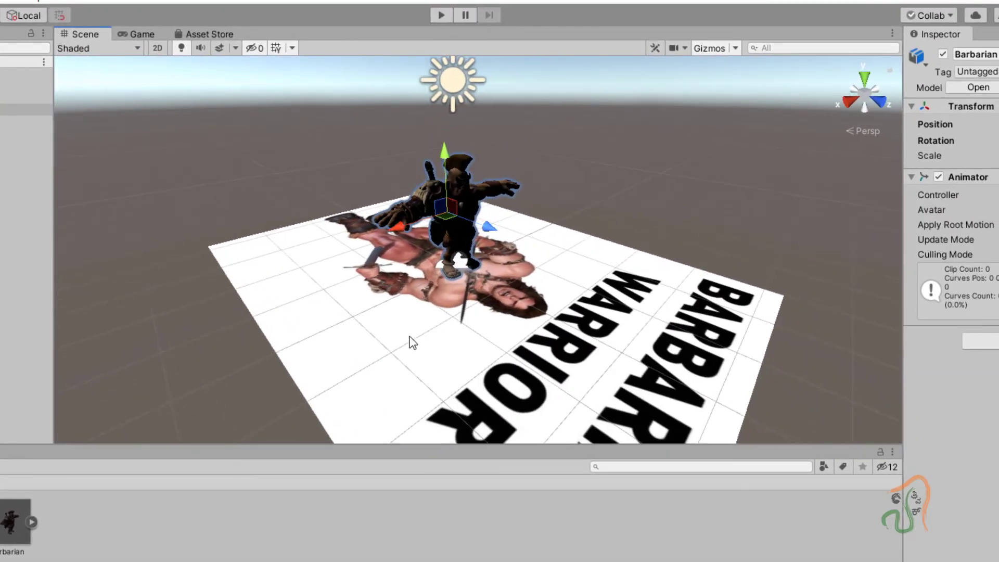
alt+drag(651, 229, 686, 195)
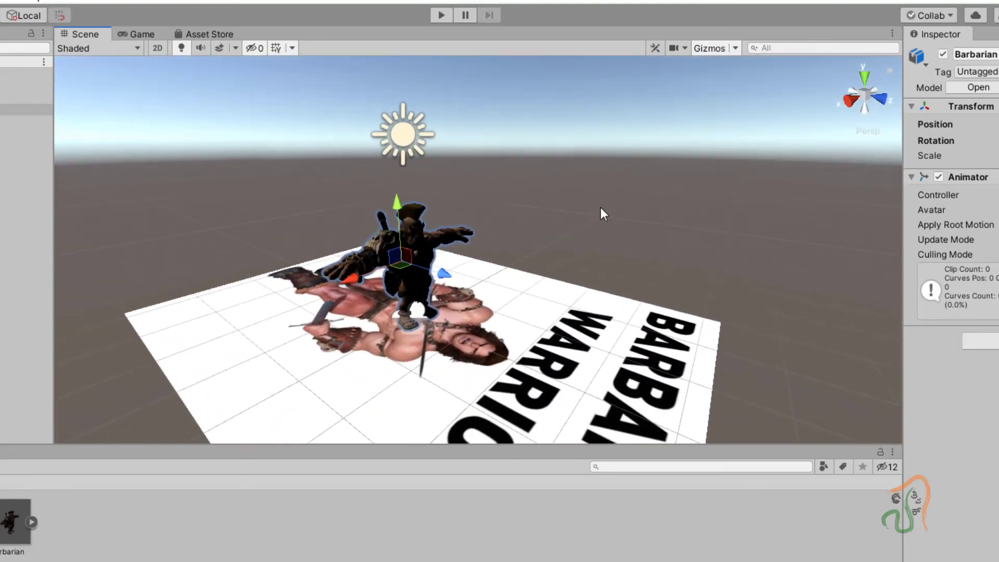
scroll(601, 207, down, 3)
middle_drag(415, 309, 536, 297)
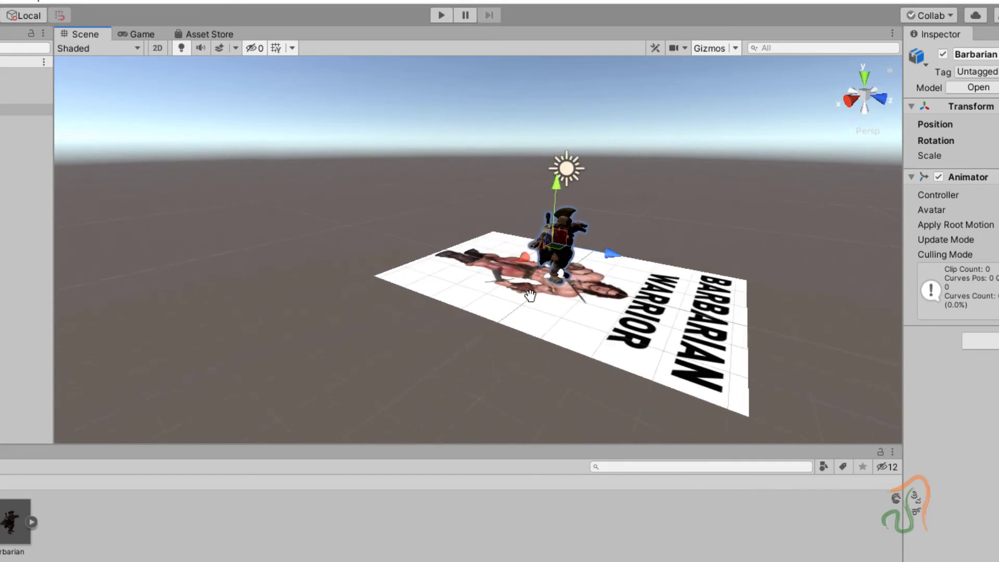
drag(436, 301, 451, 318)
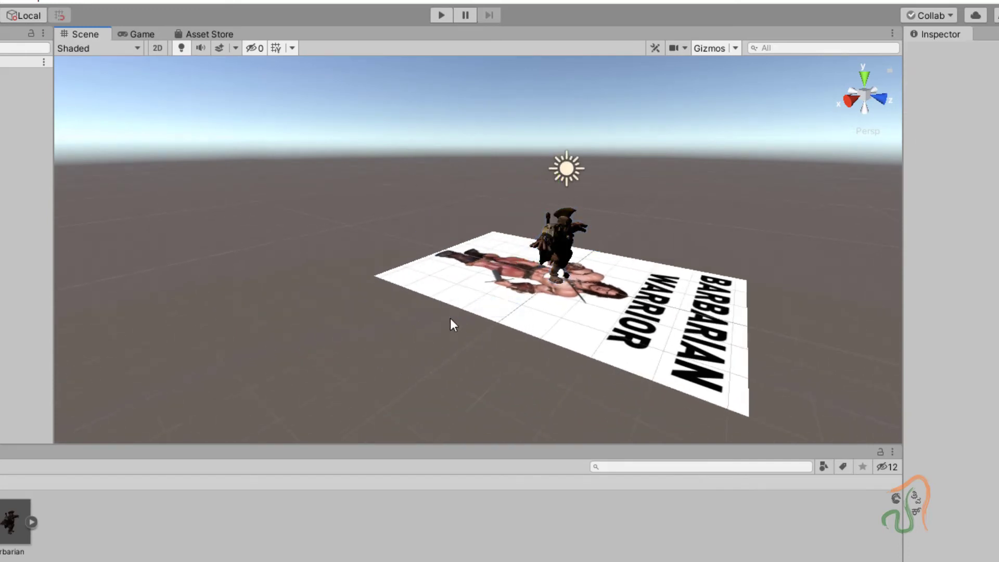
click(570, 239)
alt+drag(569, 240, 622, 258)
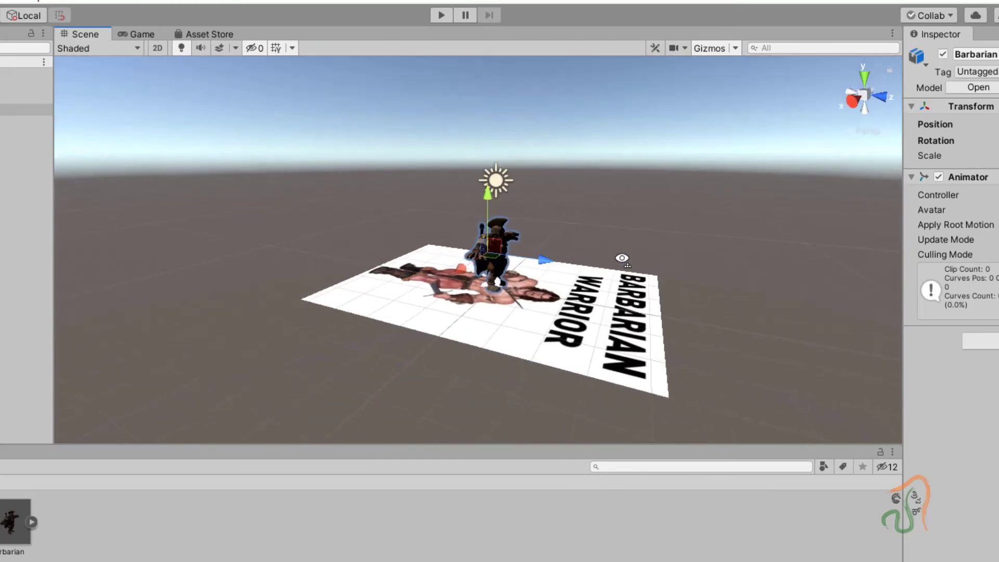
scroll(582, 276, up, 8)
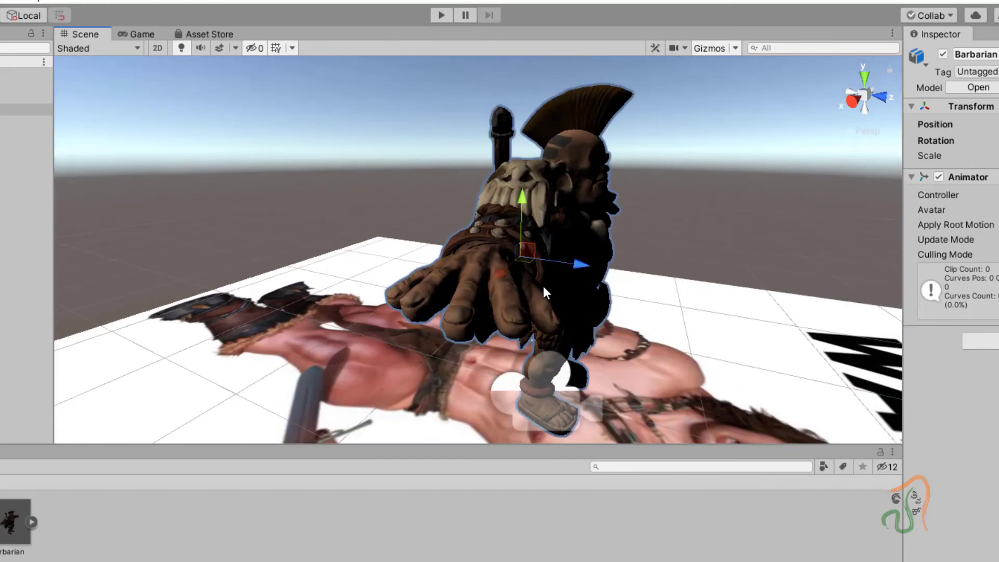
scroll(571, 232, down, 3)
click(561, 214)
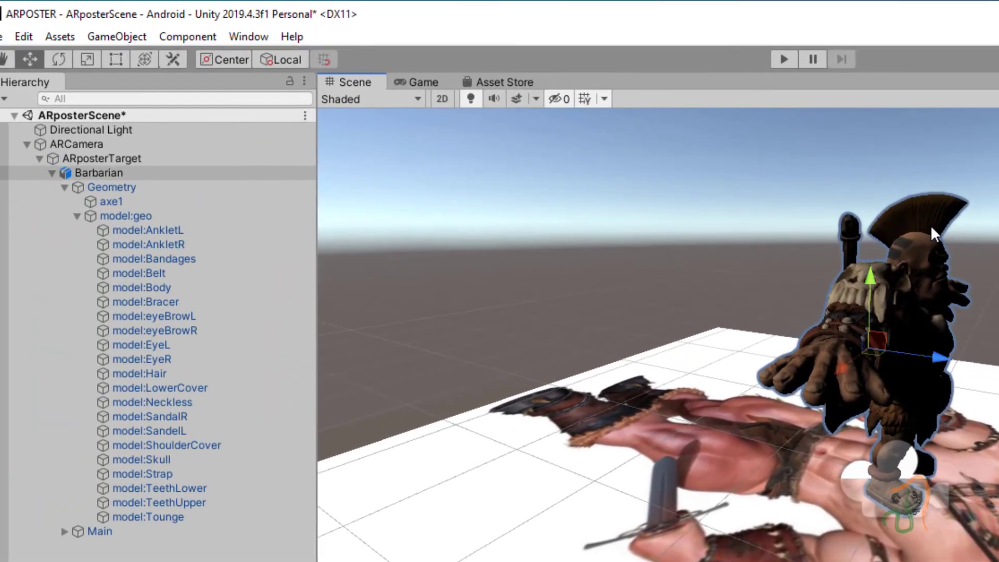
click(565, 151)
click(751, 208)
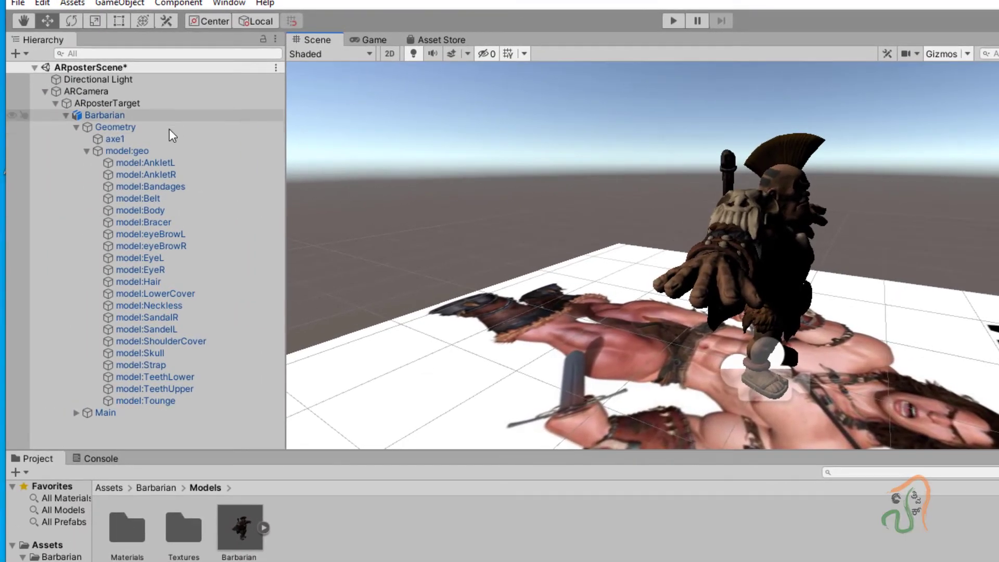
- Set the Barbarian object's scale to 2 on the X, Y and Z axes
click(99, 117)
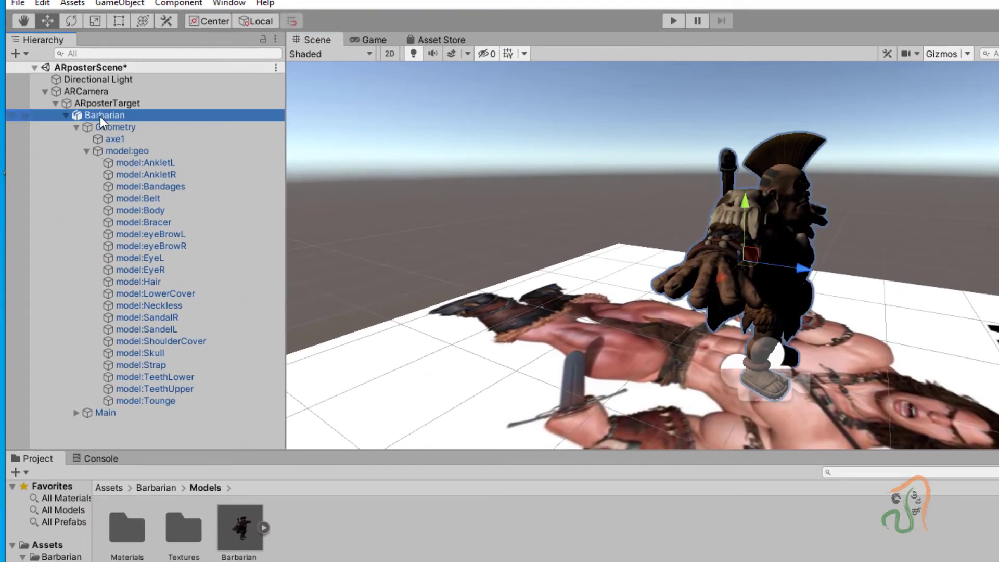
scroll(733, 320, down, 5)
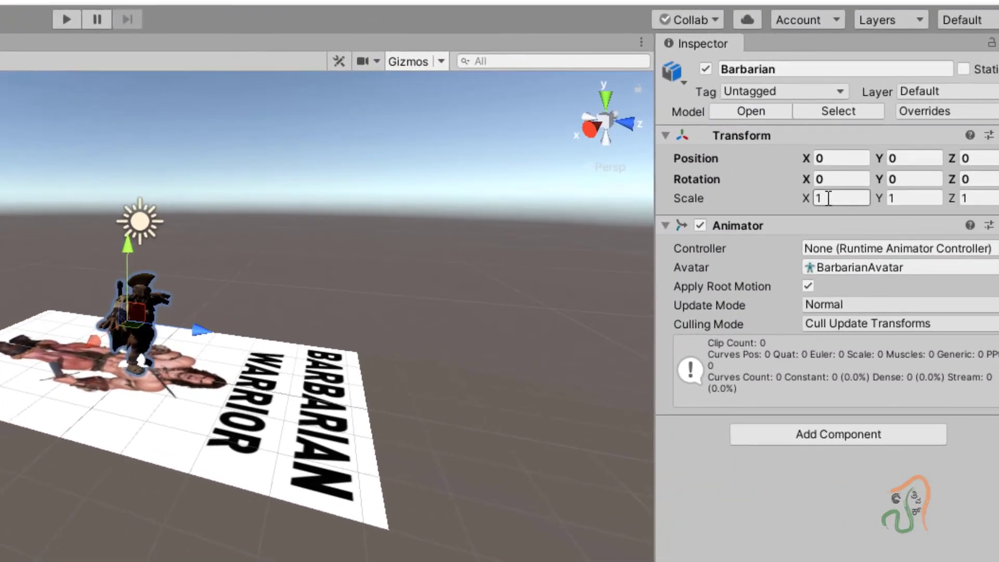
click(828, 198)
text(2)
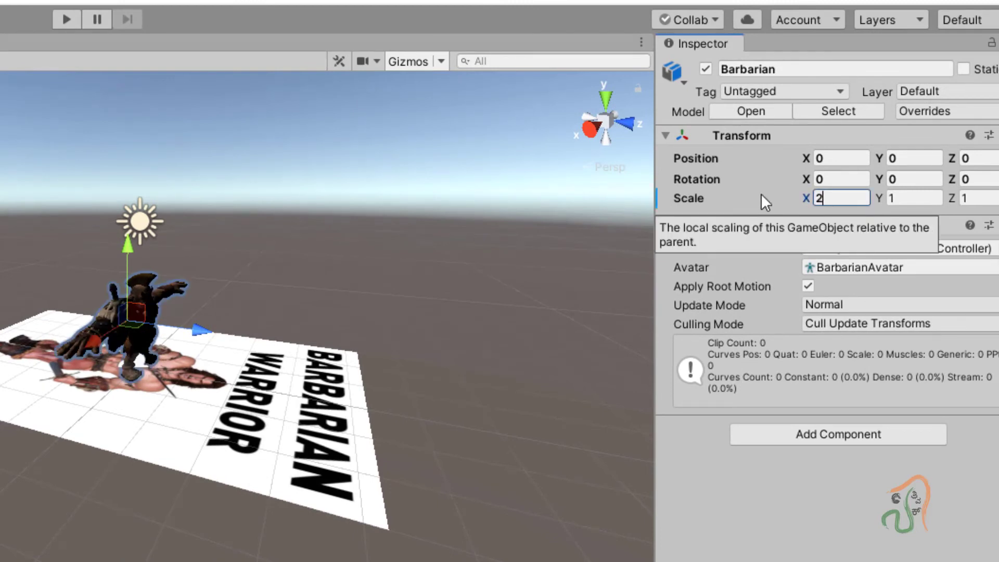
key(Tab)
text(2)
key(Tab)
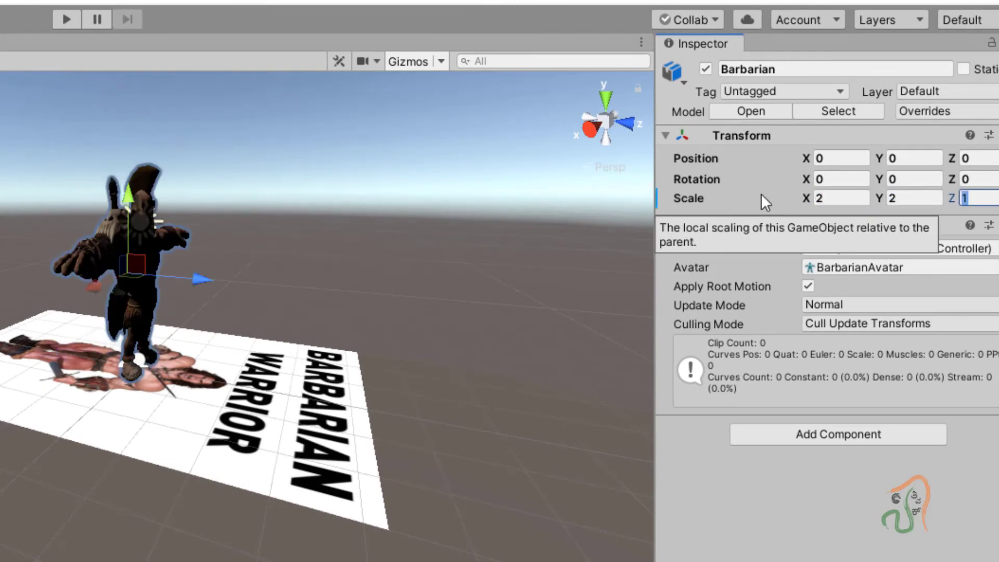
text(2)
key(Return)
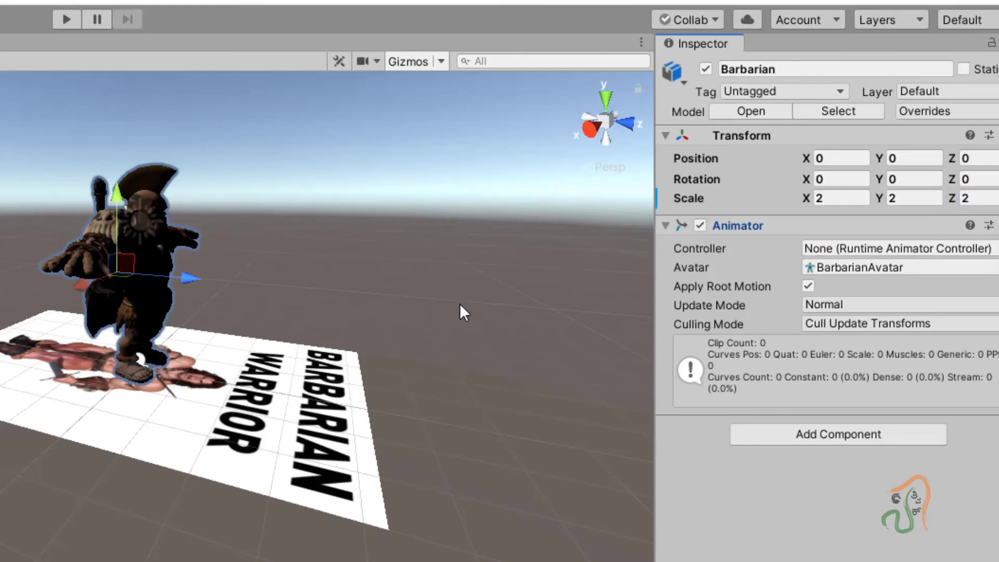
- Deselect the Barbarian and inspect the enlarged model against the poster from different distances and angles
click(411, 369)
middle_drag(411, 370, 312, 426)
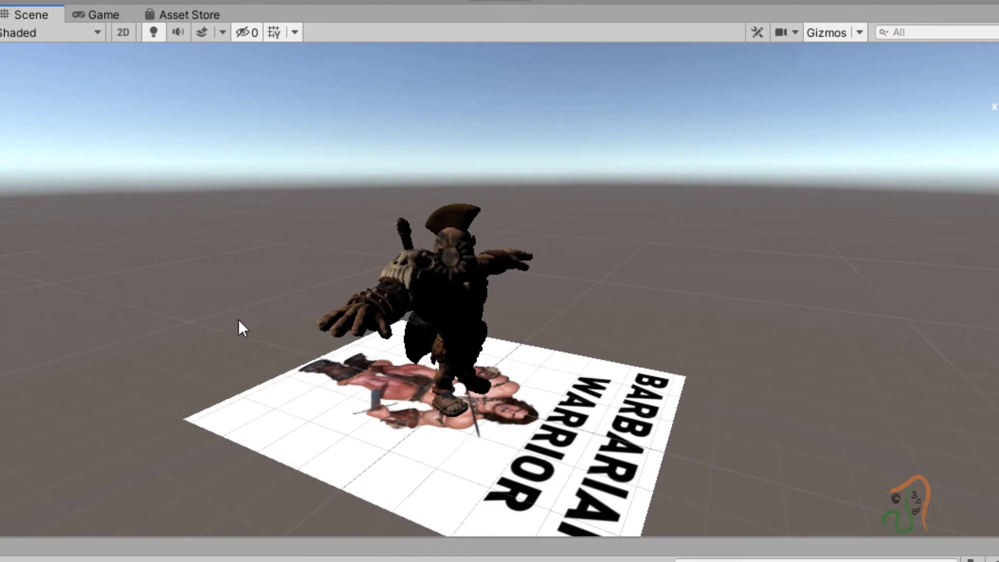
scroll(239, 316, down, 5)
scroll(238, 317, up, 3)
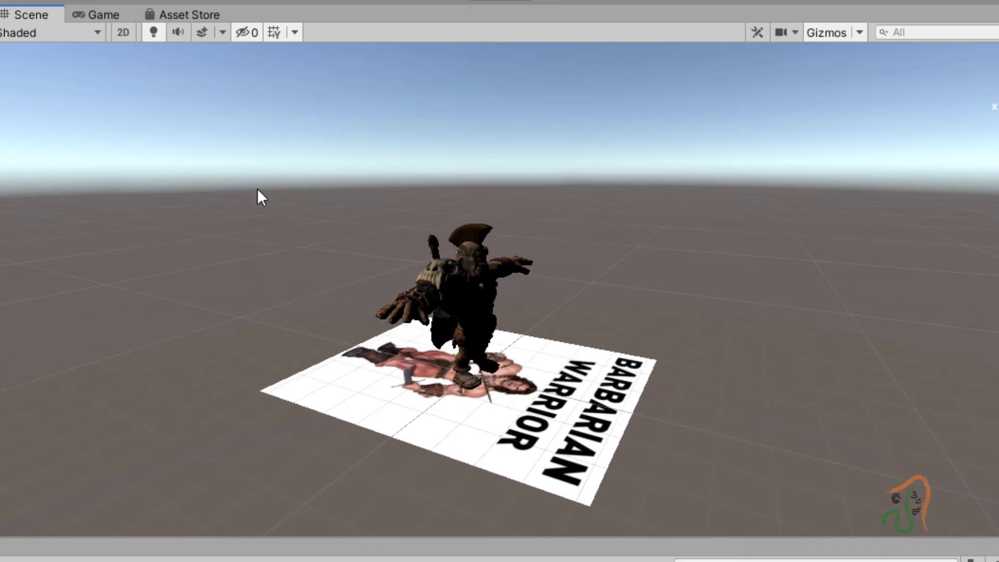
alt+drag(258, 190, 585, 385)
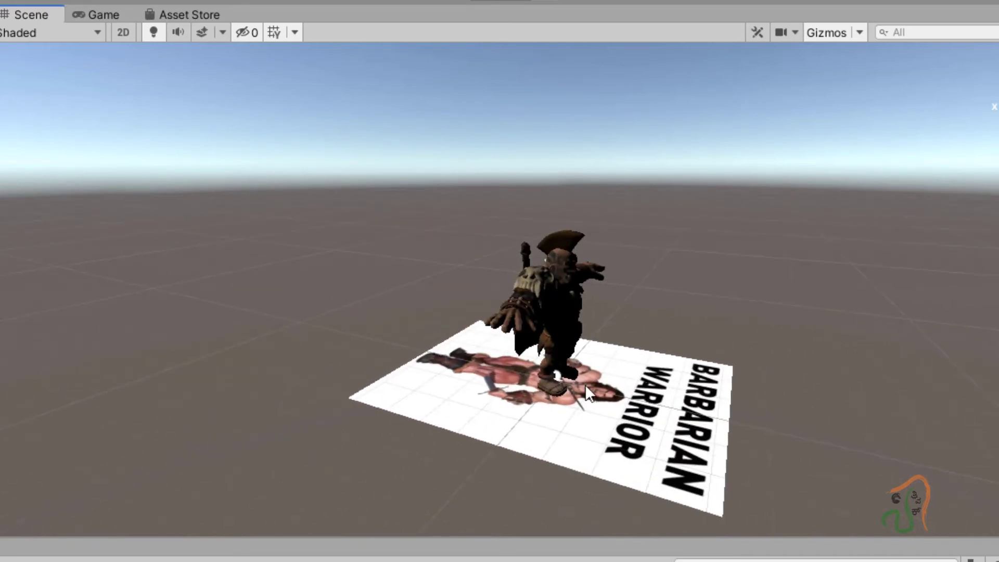
middle_drag(585, 384, 694, 387)
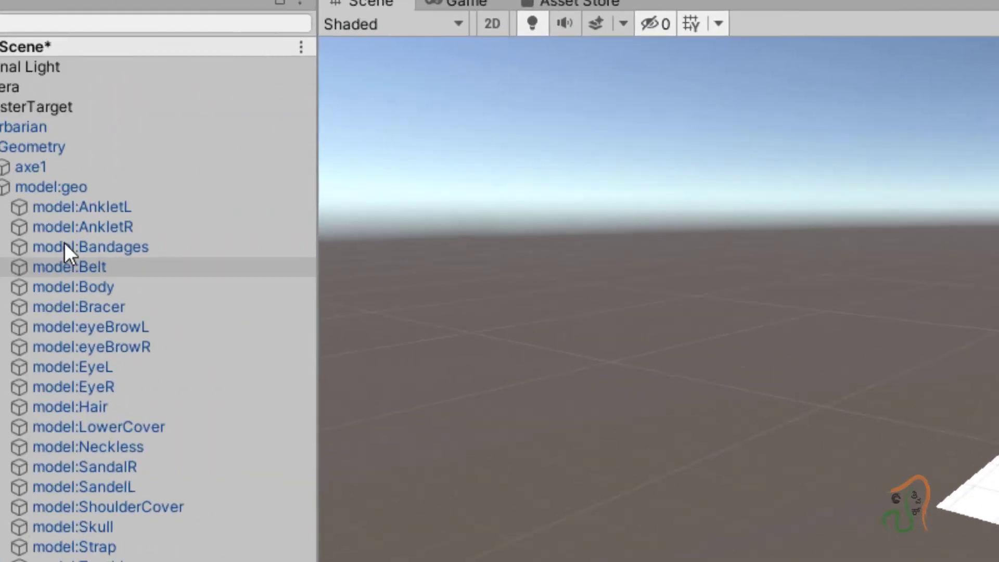
- Select ARCamera and choose DEVICE as the World Center Mode of its Vuforia Behaviour
click(10, 87)
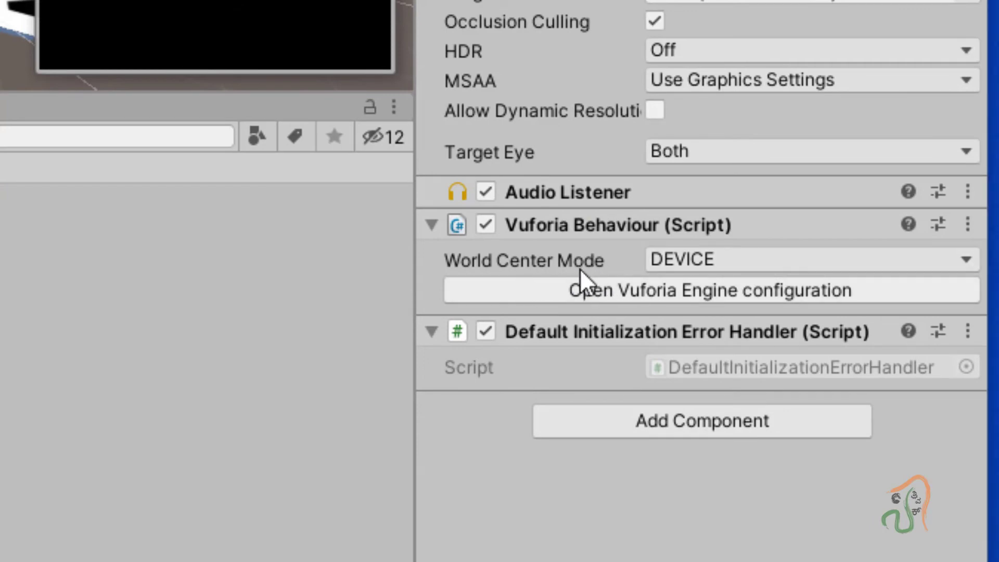
click(775, 251)
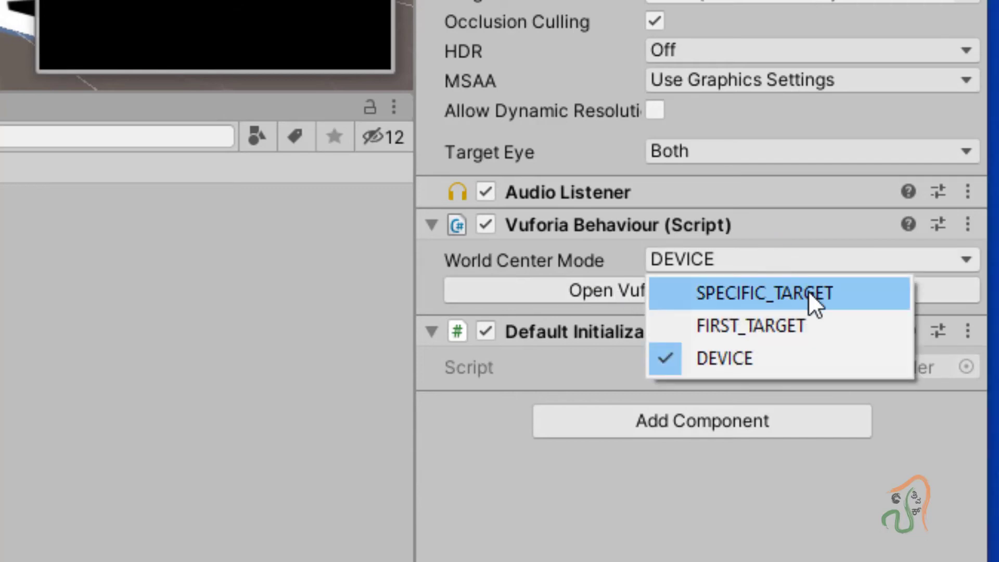
click(736, 355)
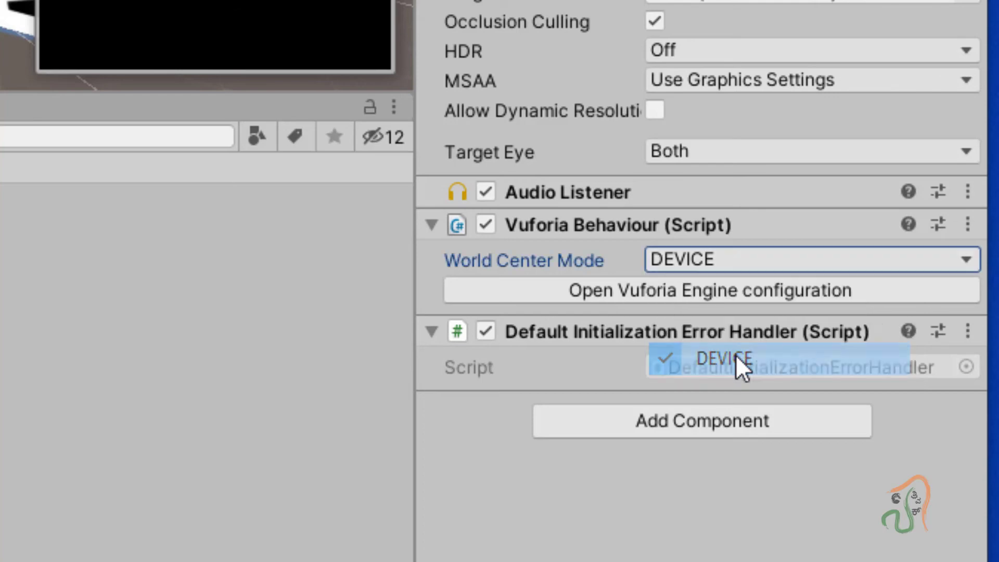
- Open the Vuforia Engine configuration and check its app license key and Databases section, including the option for adding a database
click(613, 289)
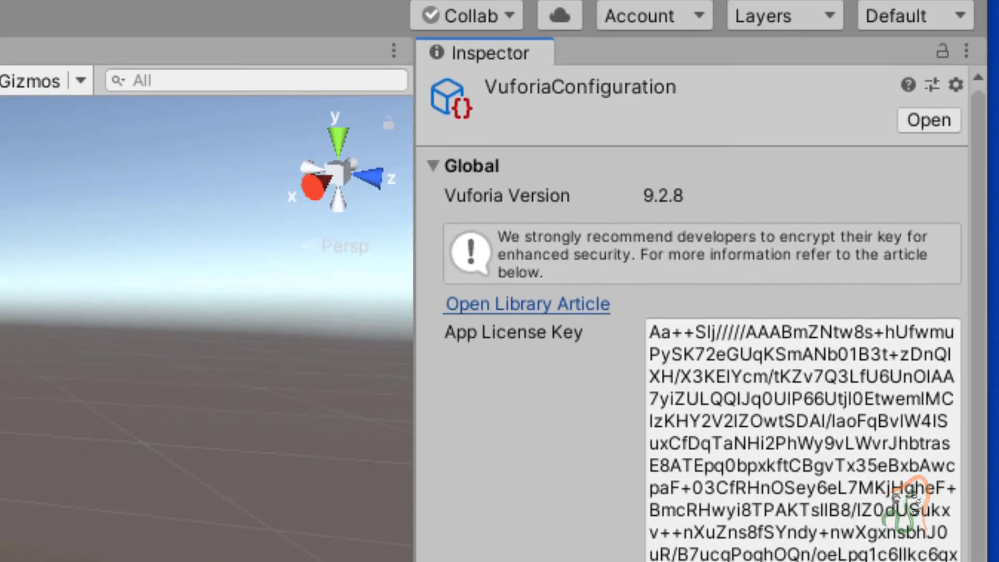
scroll(697, 312, down, 10)
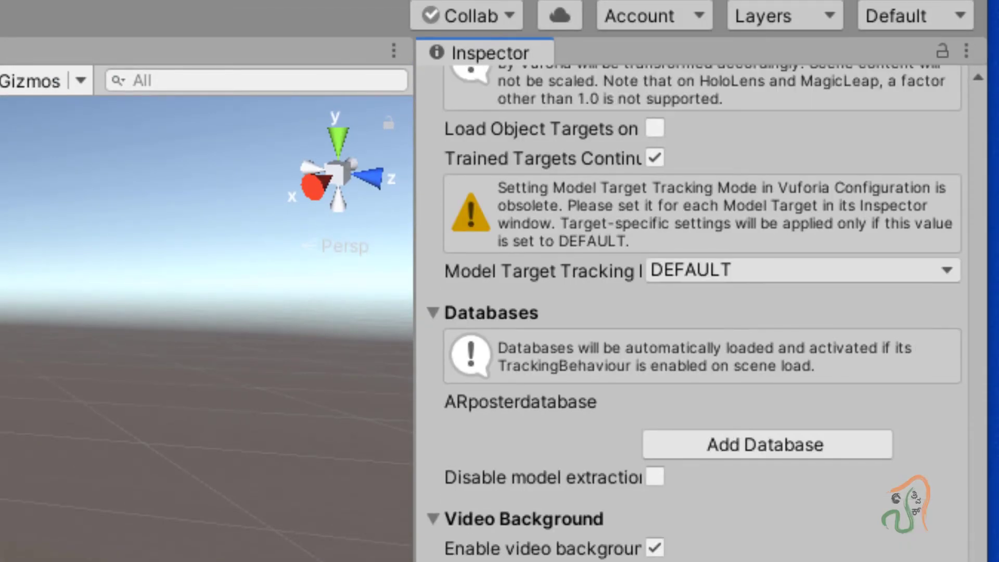
scroll(697, 312, up, 10)
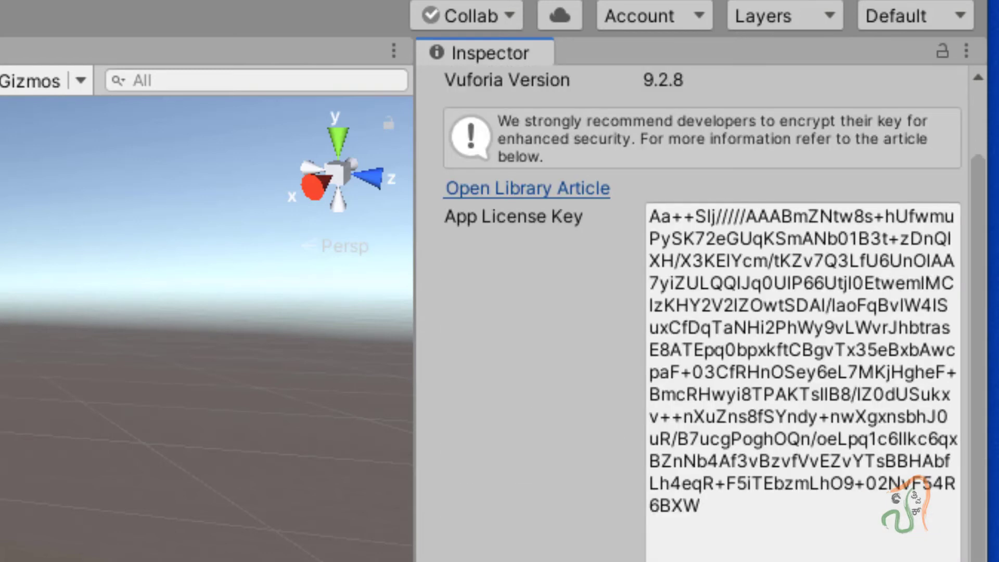
scroll(697, 312, down, 10)
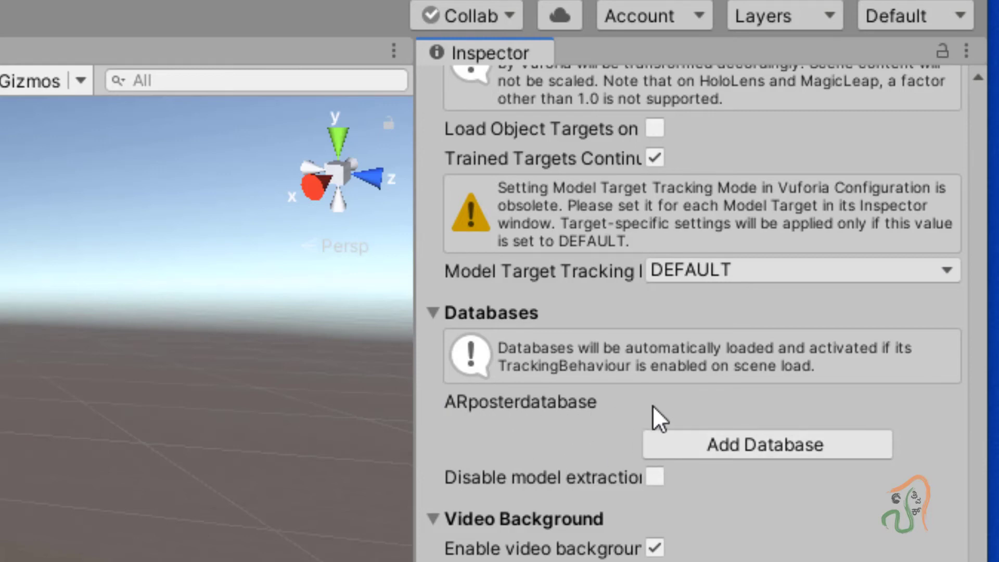
click(739, 444)
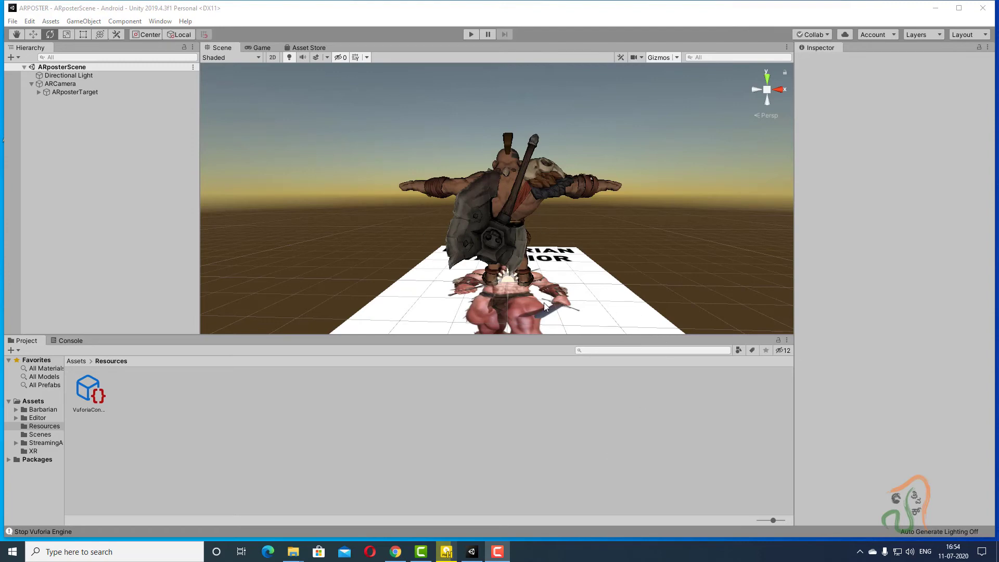
- Test ARposterScene in play mode with the webcam and stop the run
scroll(544, 305, down, 3)
scroll(544, 305, up, 2)
scroll(480, 201, down, 2)
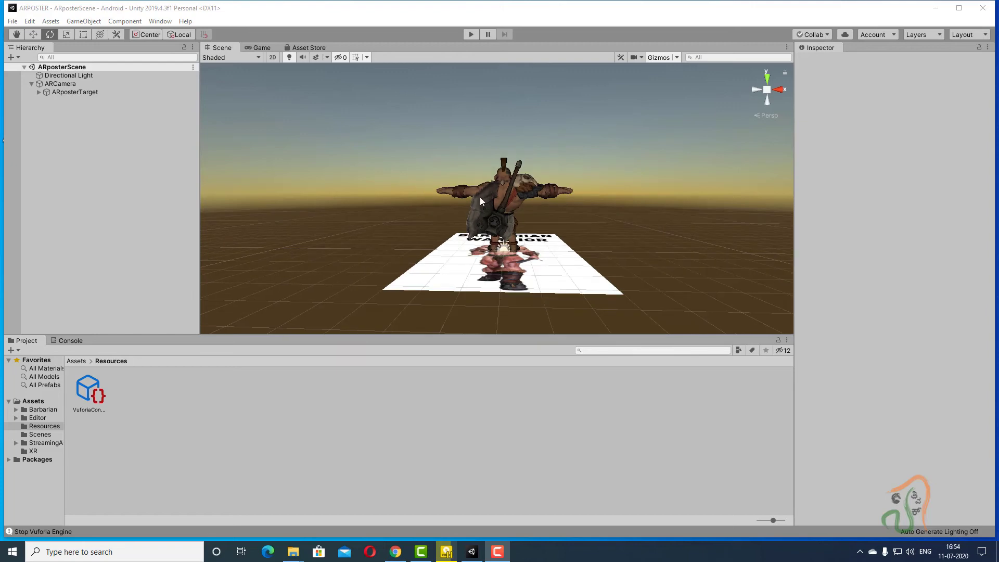
click(471, 35)
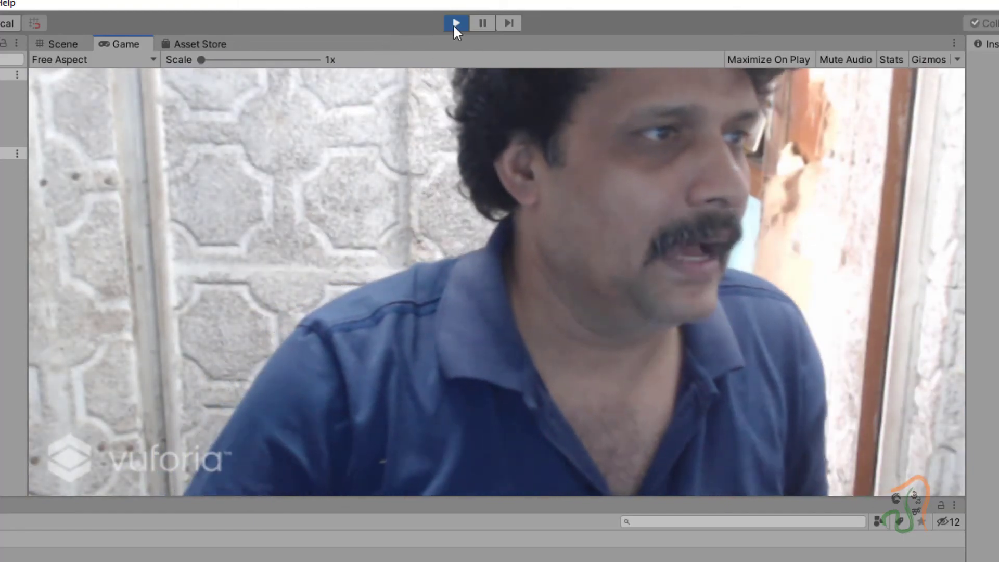
click(454, 24)
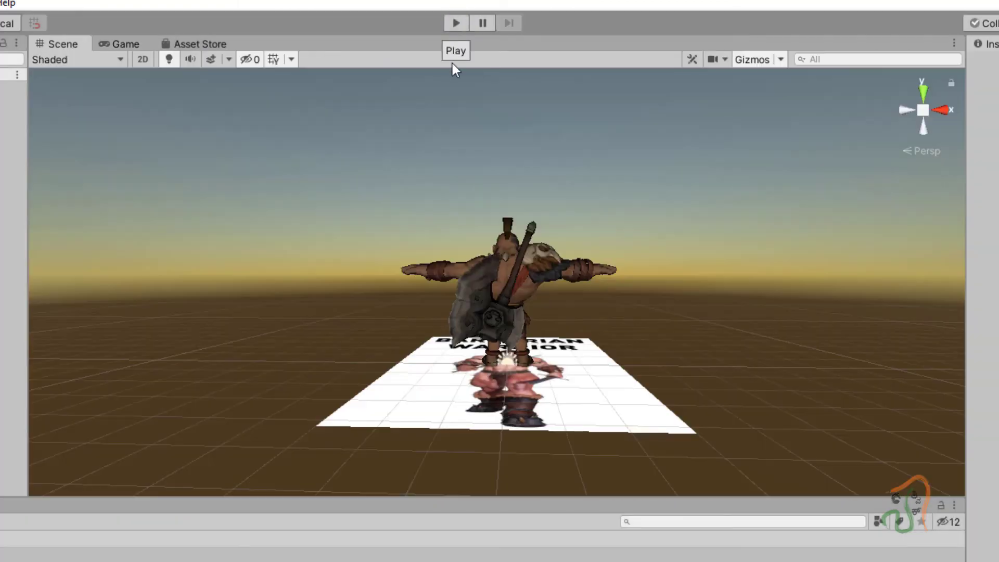
scroll(413, 333, up, 3)
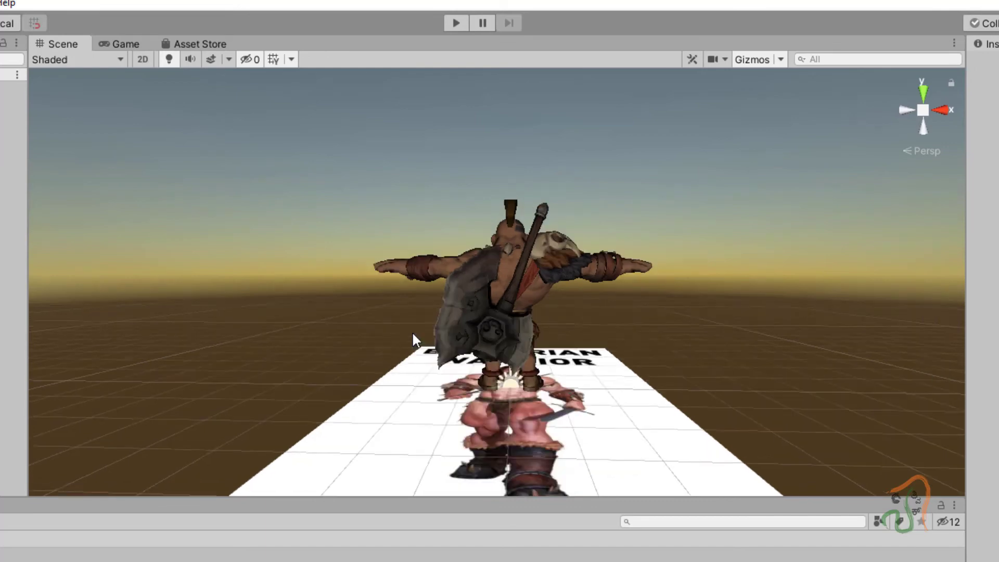
scroll(413, 333, down, 3)
scroll(517, 326, up, 3)
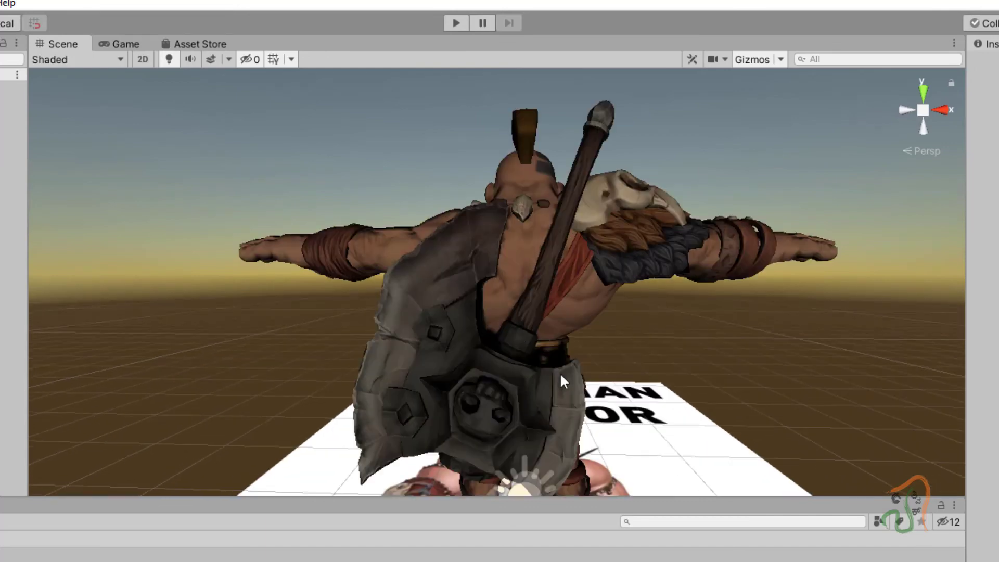
- Move the Directional Light behind the Barbarian and raise it above the poster, to about X -0.63 and Y 3.56
scroll(599, 373, down, 4)
scroll(681, 366, up, 2)
middle_drag(685, 376, 652, 379)
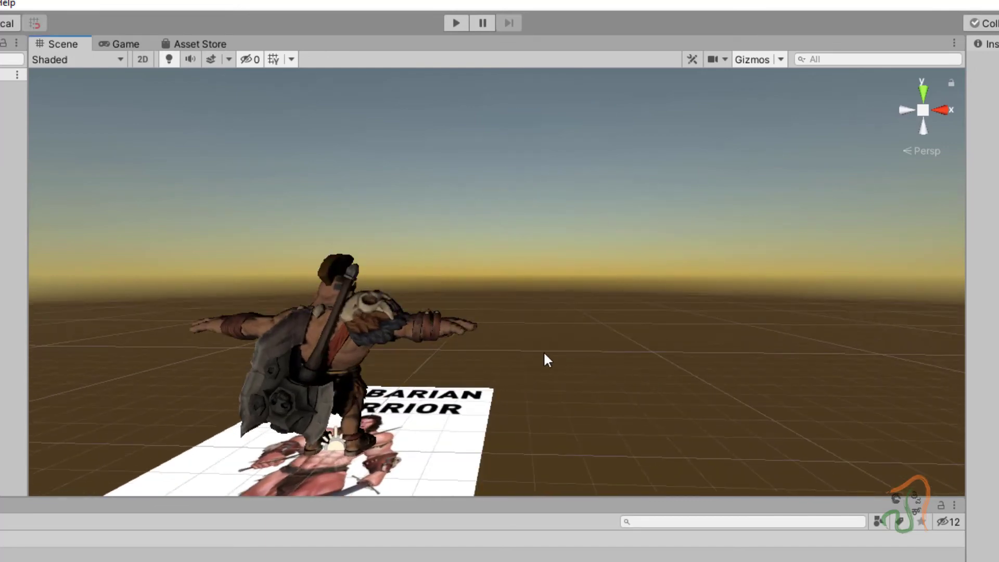
scroll(545, 359, down, 5)
scroll(593, 375, up, 2)
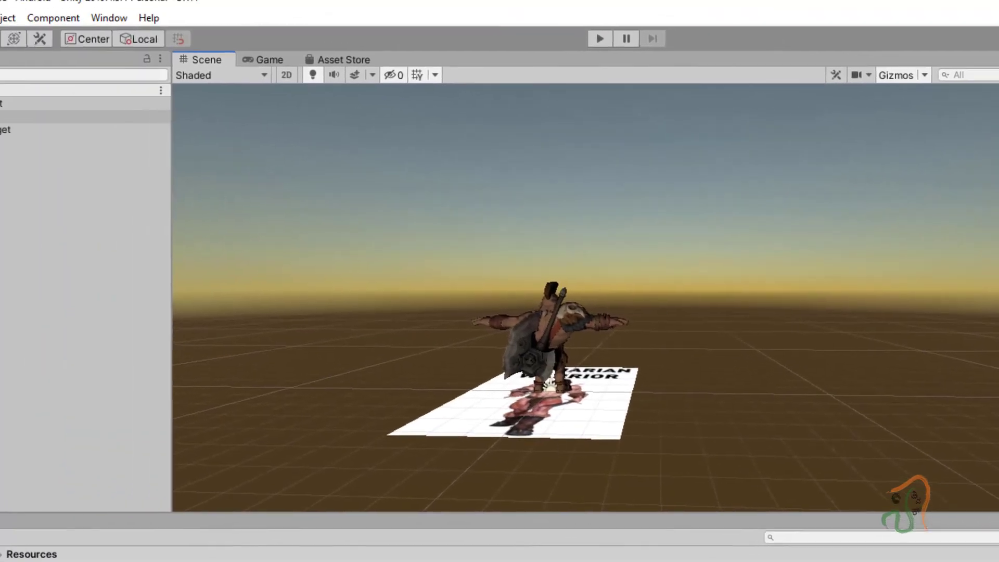
click(126, 120)
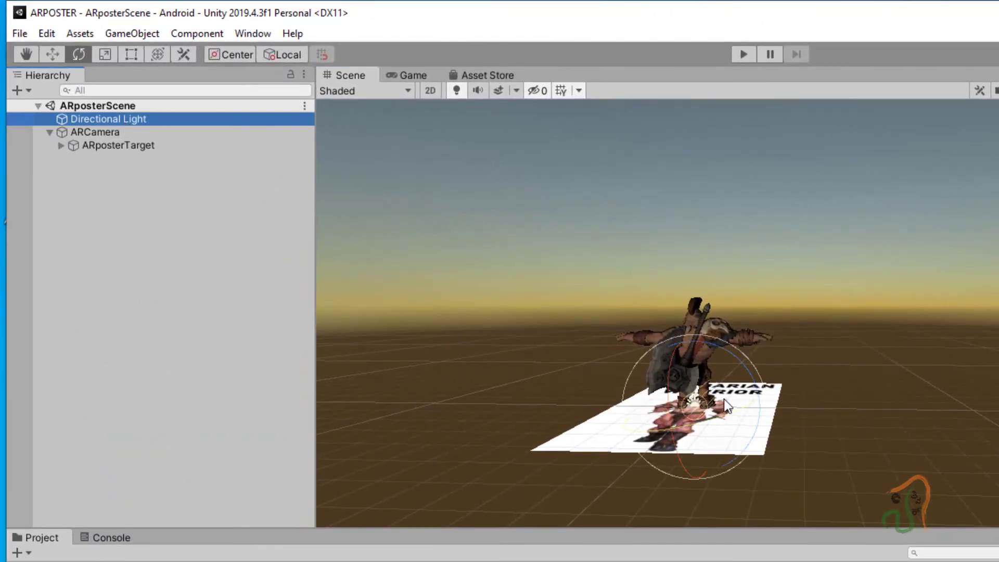
scroll(663, 372, down, 3)
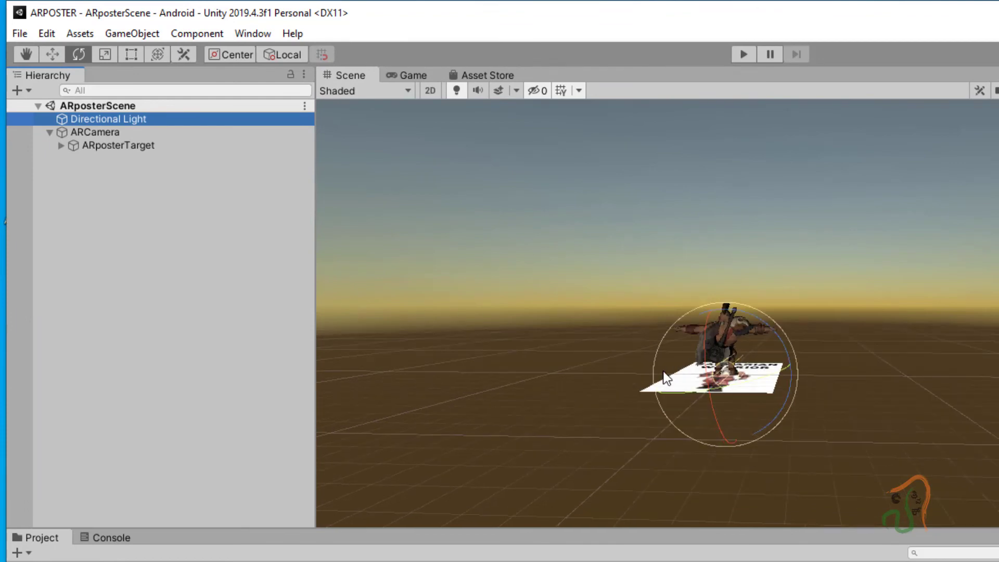
scroll(664, 371, up, 4)
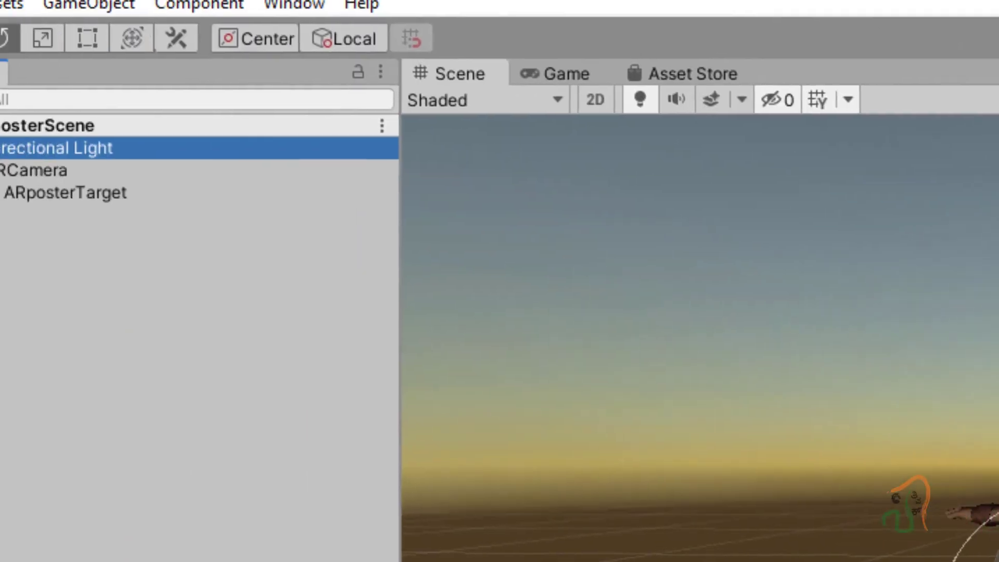
click(43, 38)
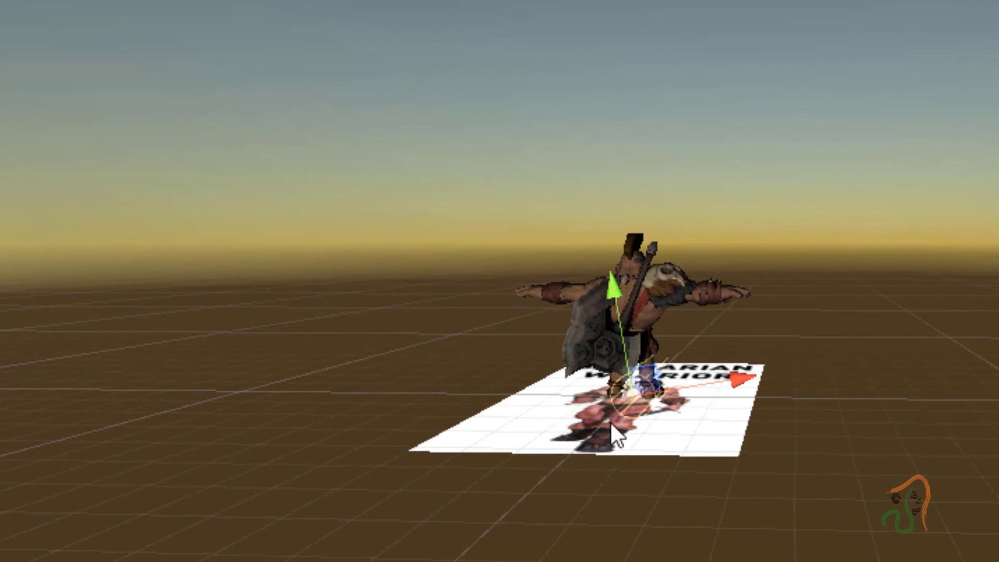
scroll(606, 417, up, 4)
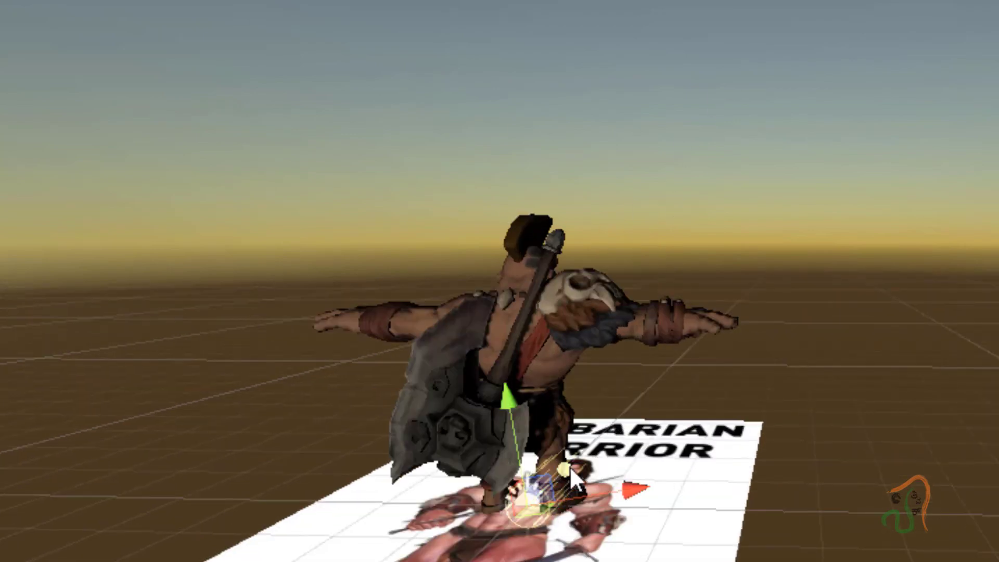
click(570, 466)
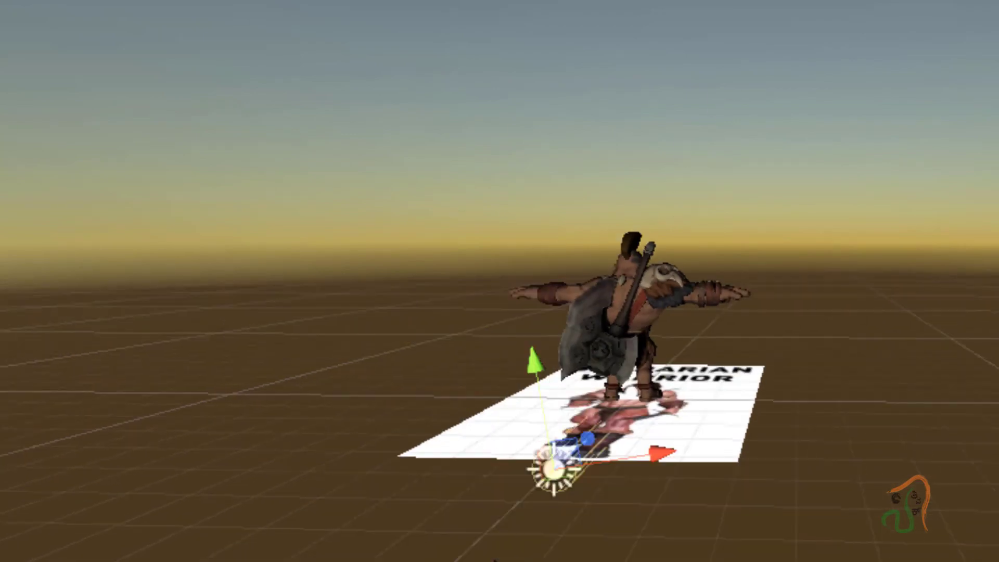
drag(587, 445, 529, 473)
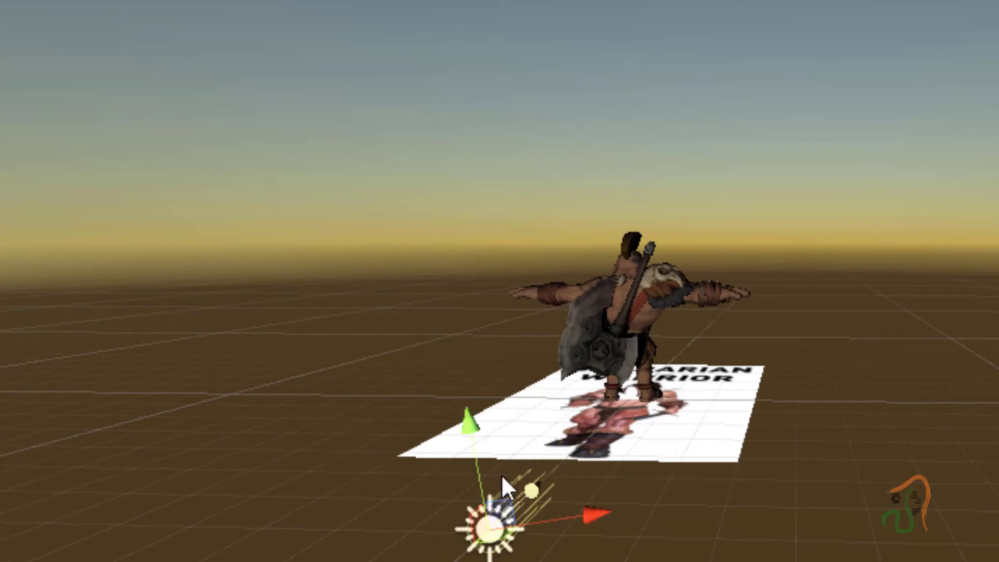
drag(471, 421, 417, 147)
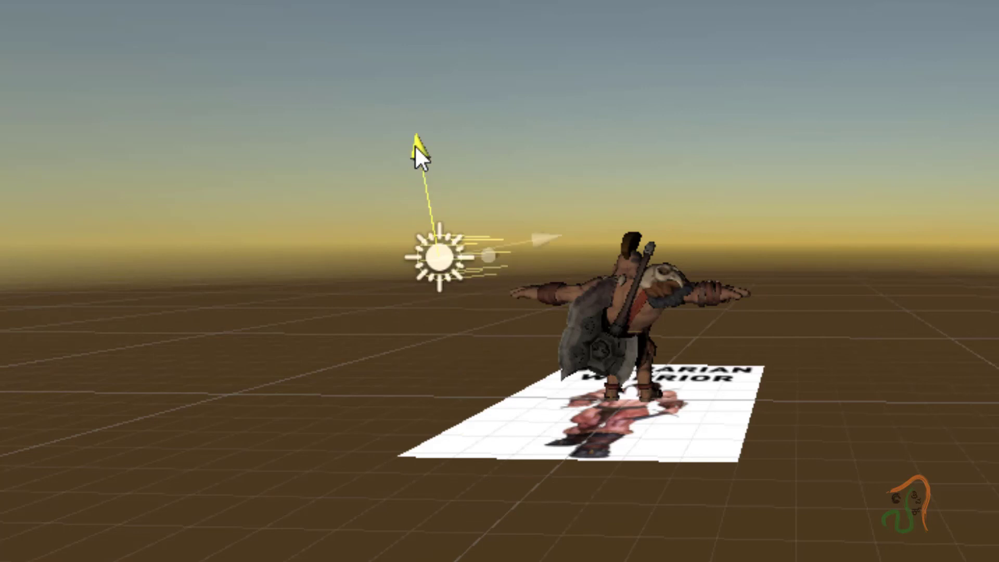
- Add a second directional light to ARposterScene
click(139, 156)
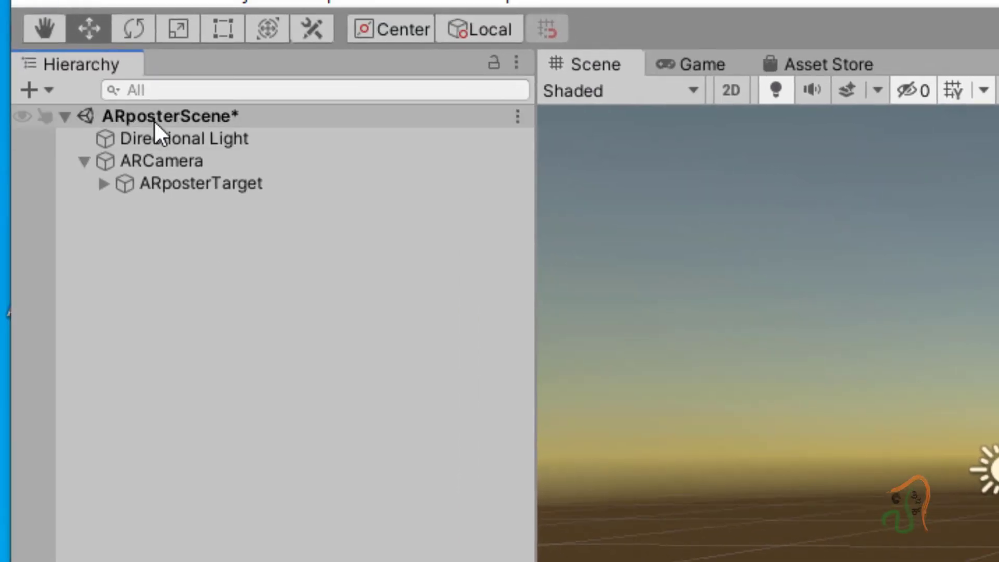
right_click(154, 120)
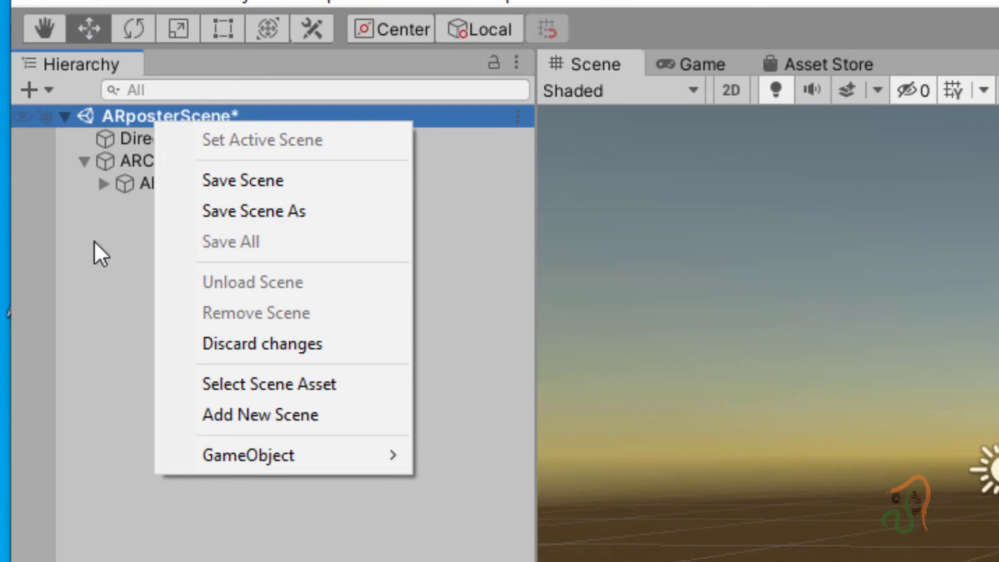
click(89, 273)
right_click(91, 275)
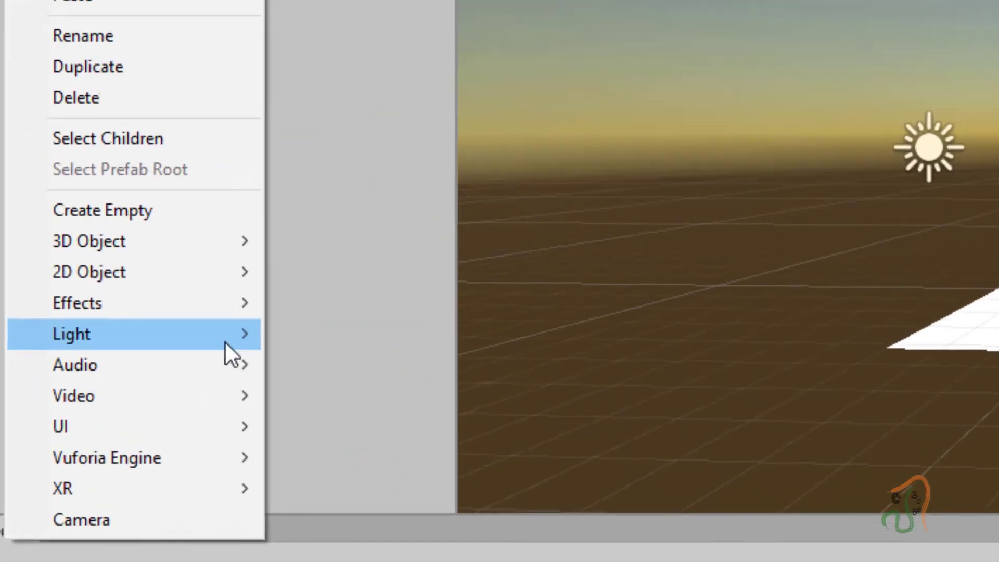
mouse_move(184, 387)
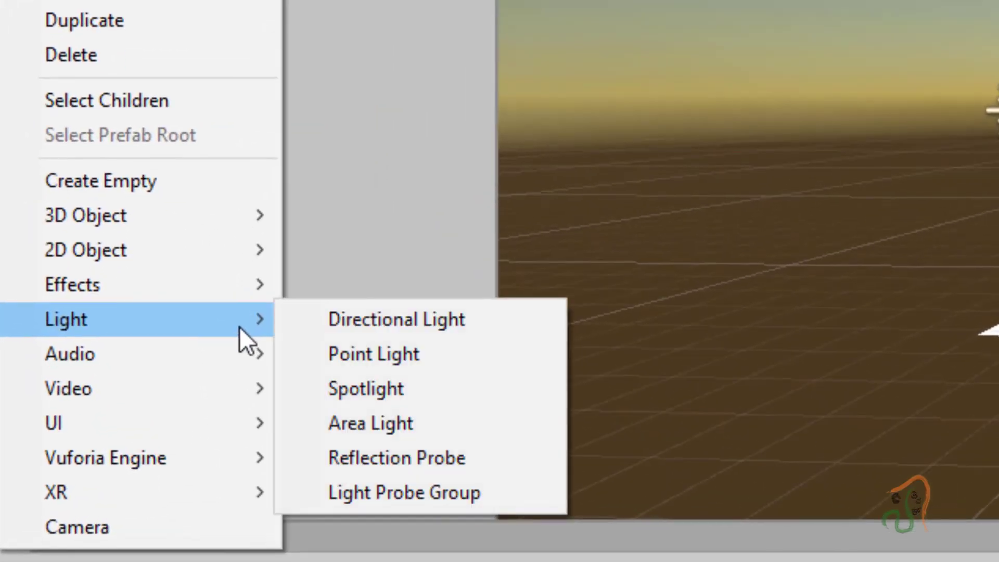
click(363, 319)
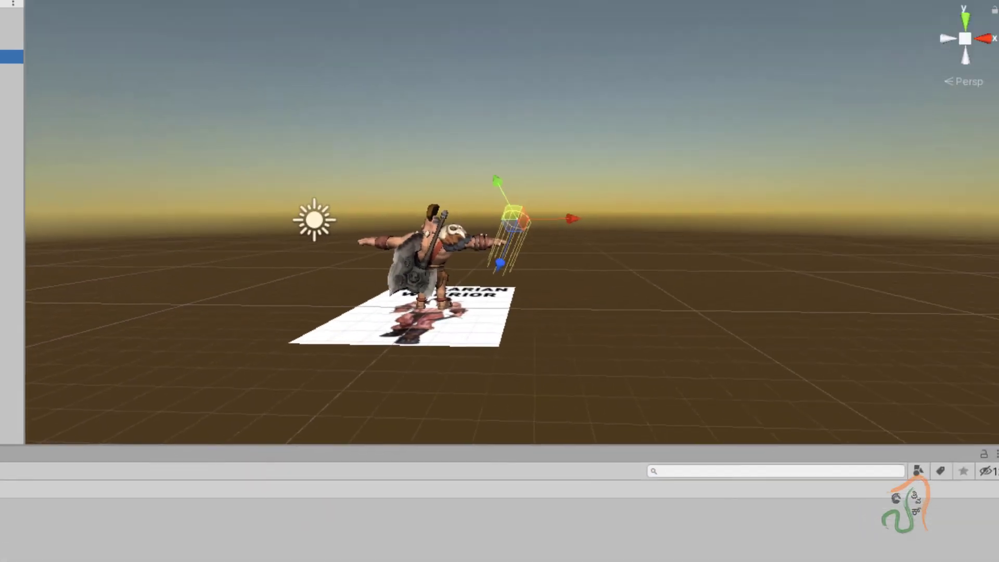
- Examine the lighting on the Barbarian's front, side and back, and locate the second directional light relative to the poster
middle_drag(571, 330, 130, 368)
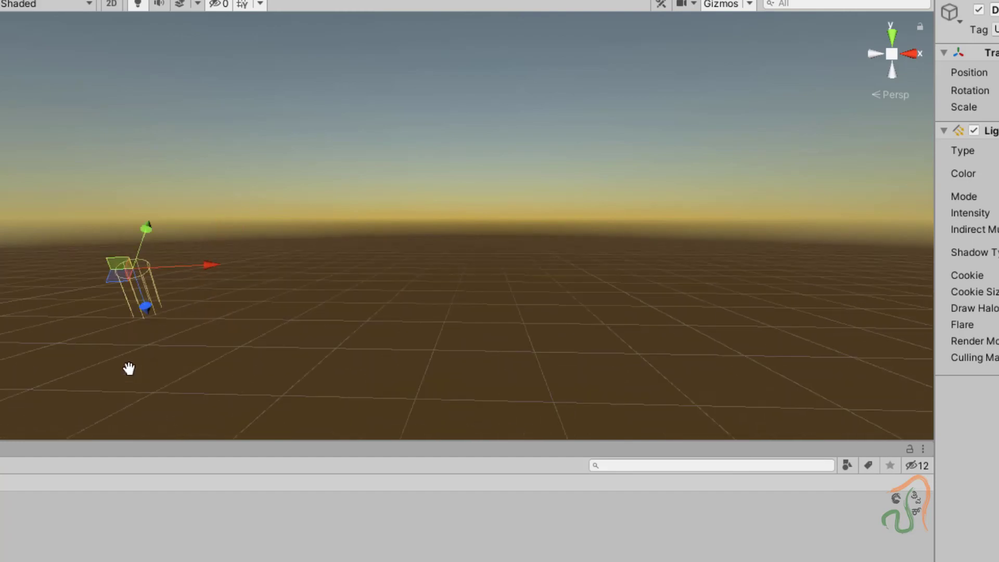
middle_drag(290, 285, 694, 314)
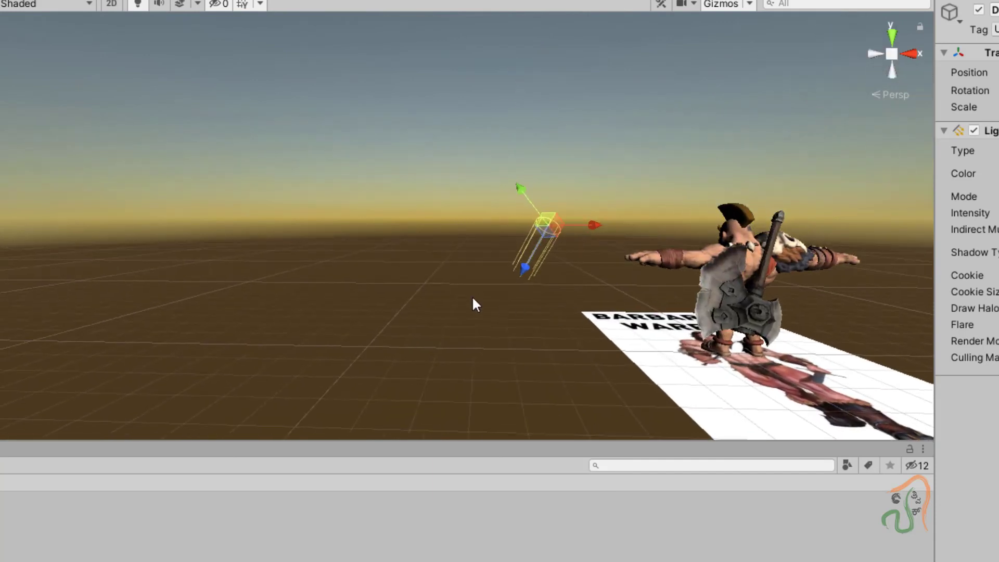
scroll(472, 301, up, 3)
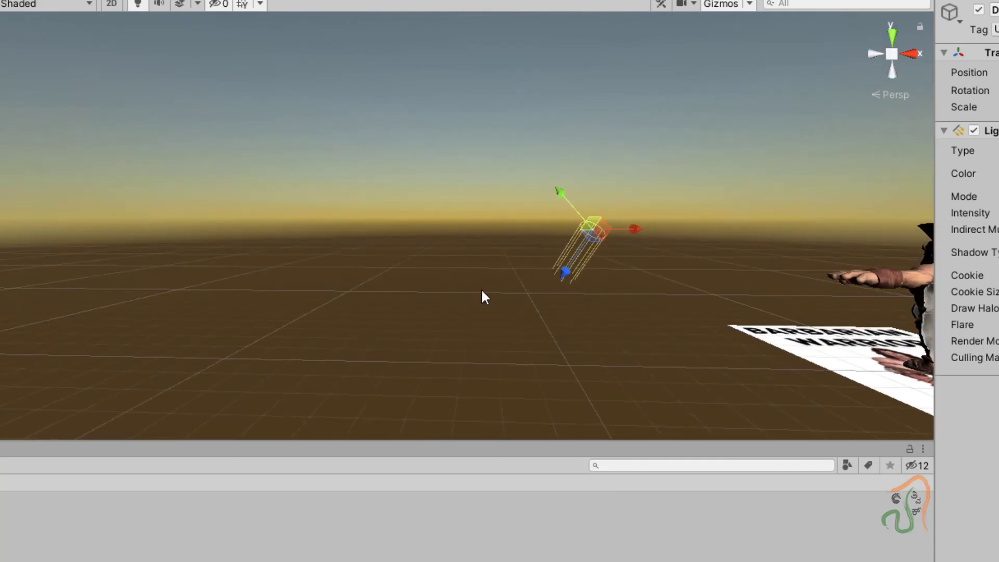
scroll(482, 296, down, 5)
alt+drag(509, 302, 705, 303)
scroll(520, 303, up, 6)
scroll(705, 303, down, 8)
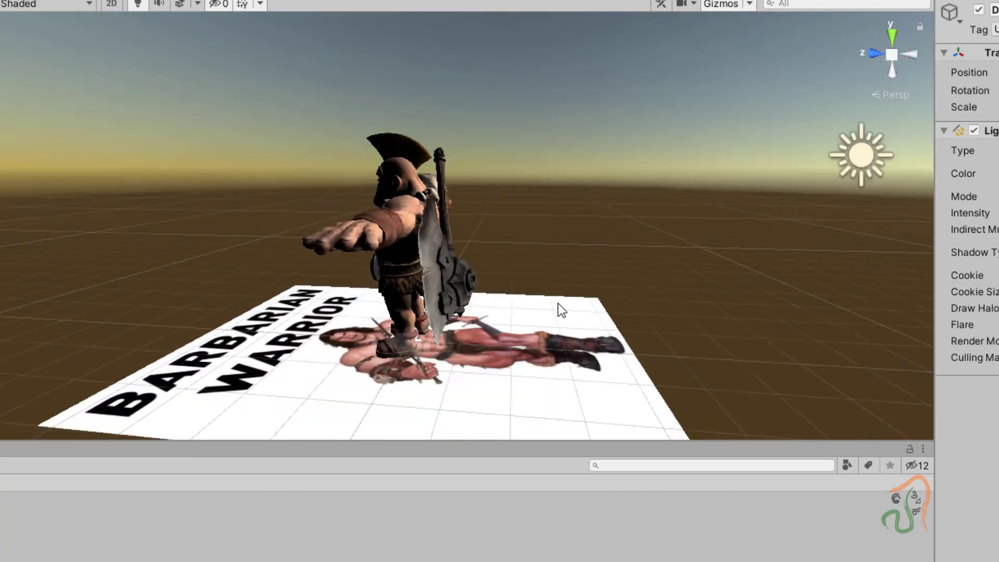
alt+drag(486, 291, 611, 297)
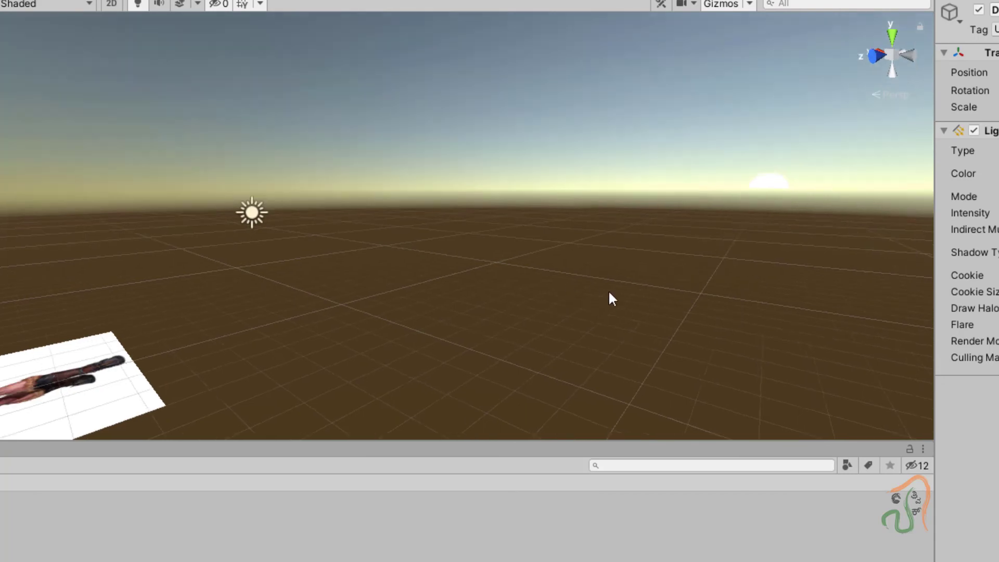
alt+drag(197, 297, 303, 270)
scroll(304, 274, down, 5)
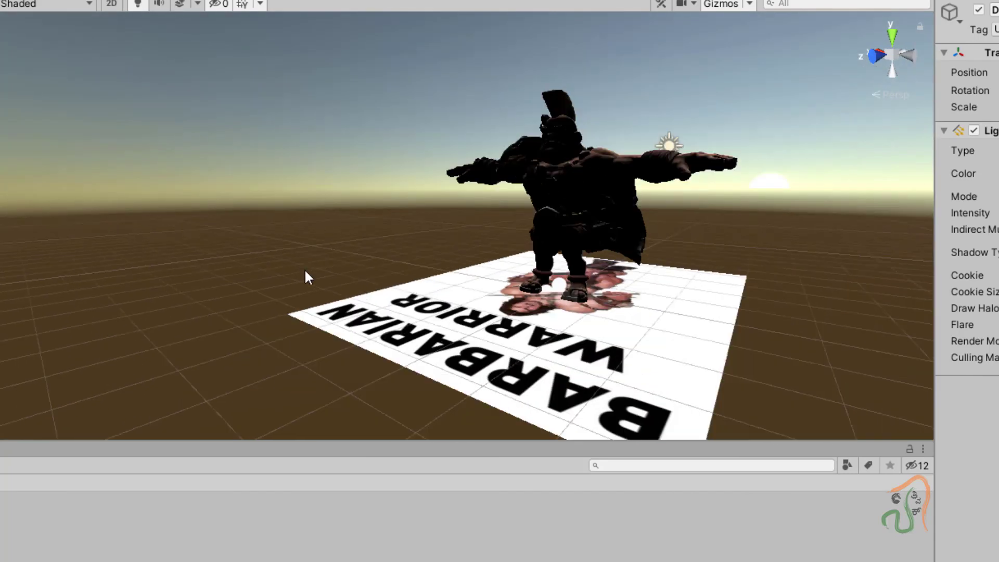
scroll(104, 224, down, 6)
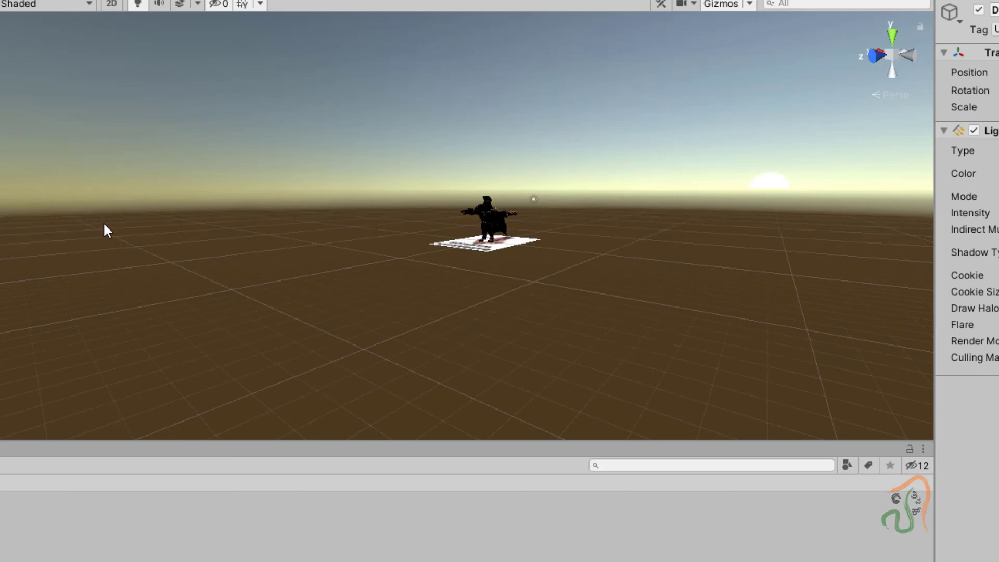
scroll(104, 225, up, 8)
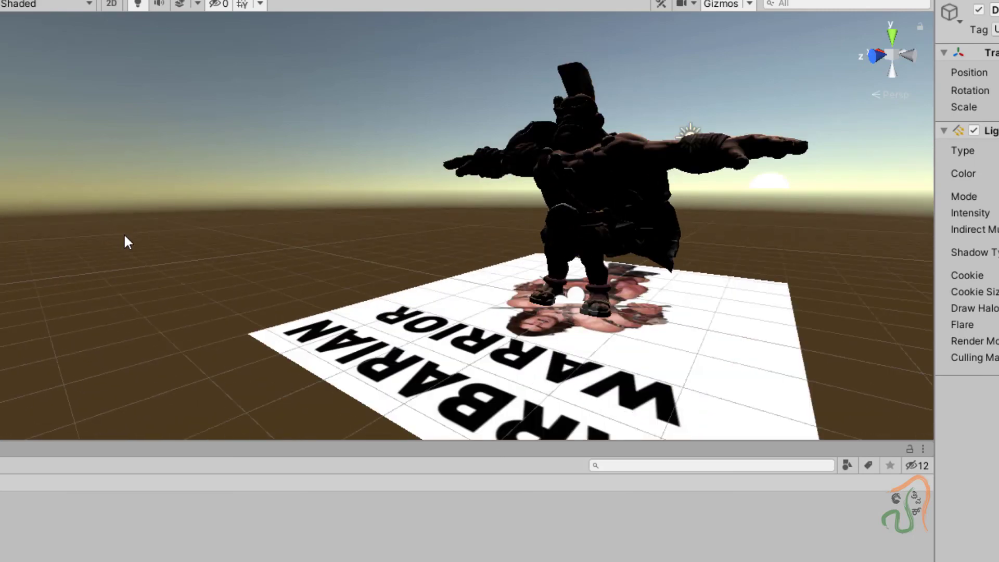
scroll(127, 247, down, 10)
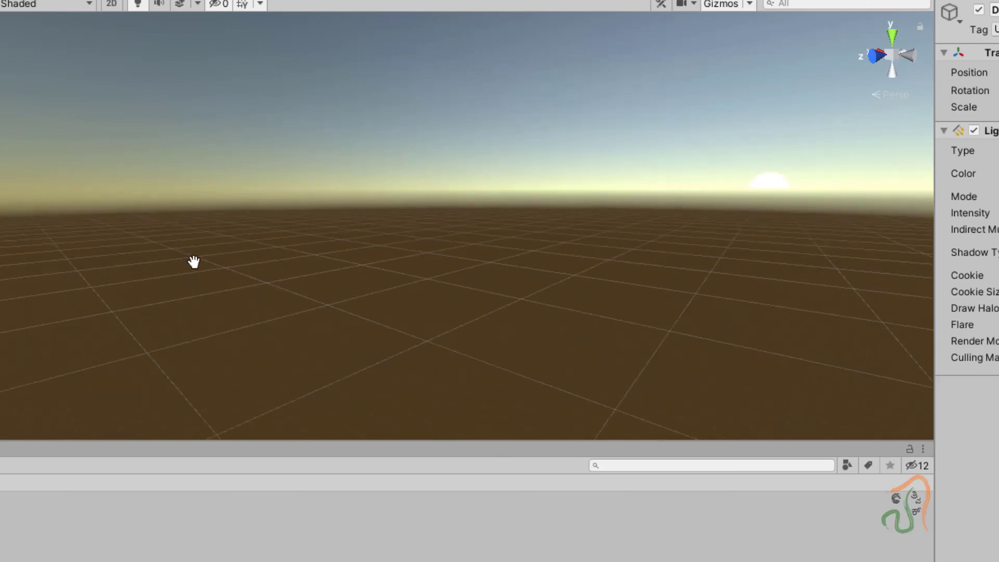
scroll(156, 255, up, 6)
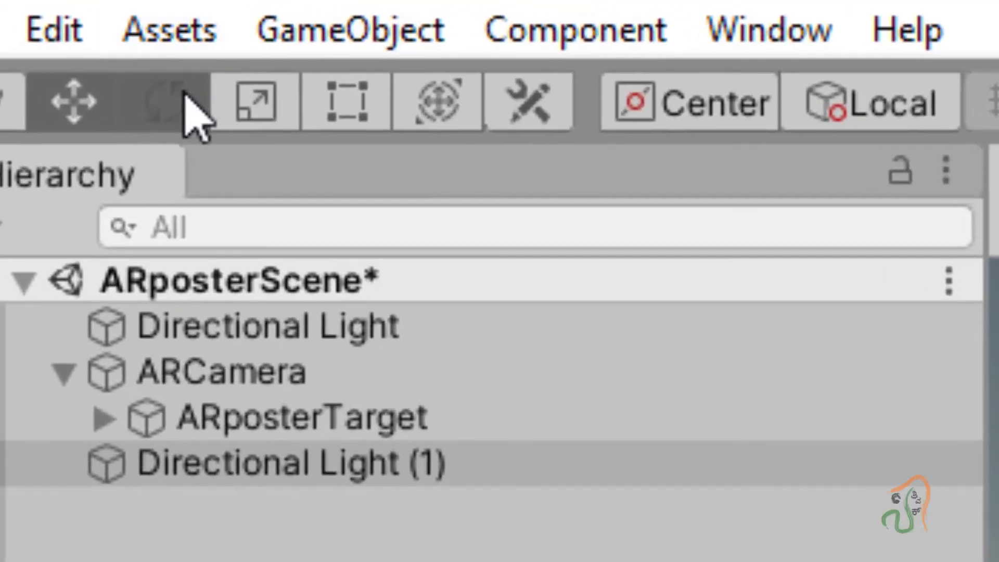
- Rotate Directional Light (1) about its X axis to about 158.7 degrees so it shines on the Barbarian's front
click(184, 94)
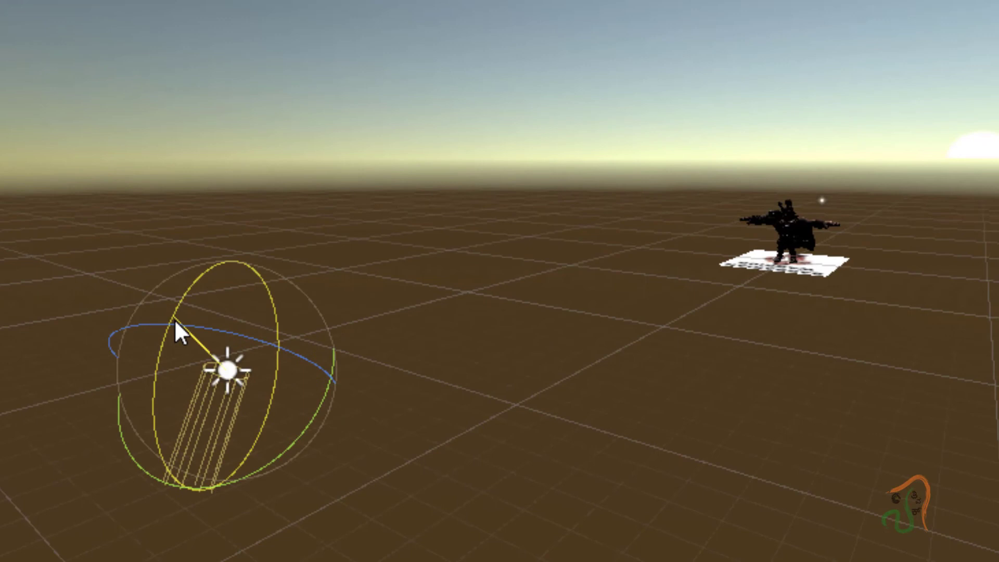
drag(174, 319, 187, 561)
middle_drag(925, 224, 978, 468)
scroll(728, 281, up, 3)
middle_drag(738, 289, 883, 277)
scroll(882, 276, up, 3)
middle_drag(991, 272, 990, 271)
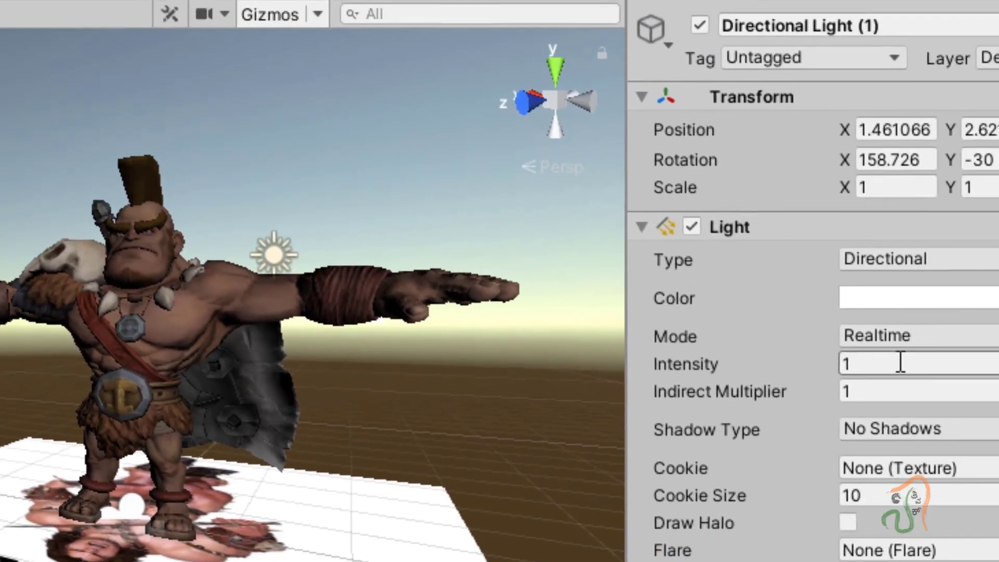
- Set the Intensity of both directional lights to 2 and save ARposterScene
click(870, 364)
text(2)
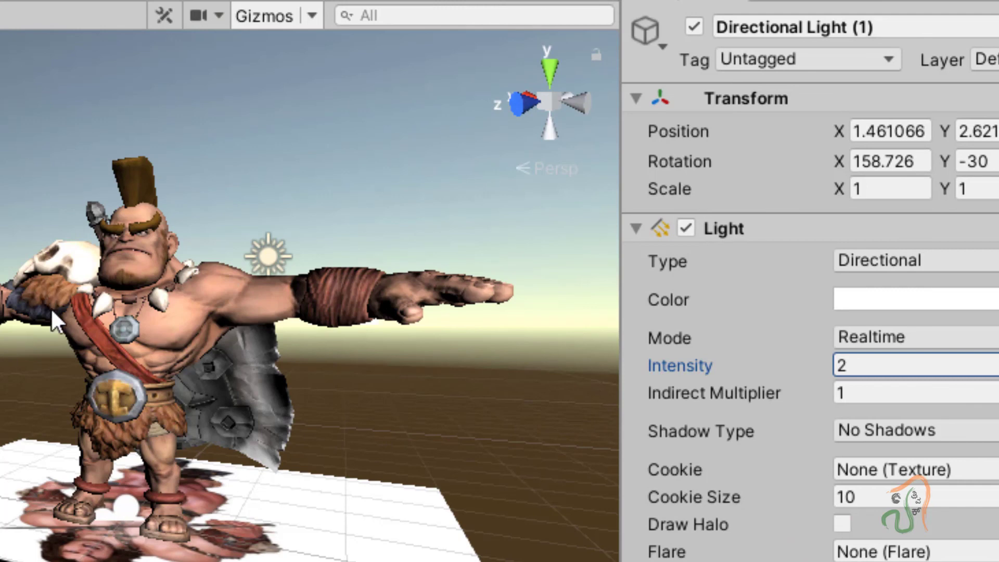
click(268, 255)
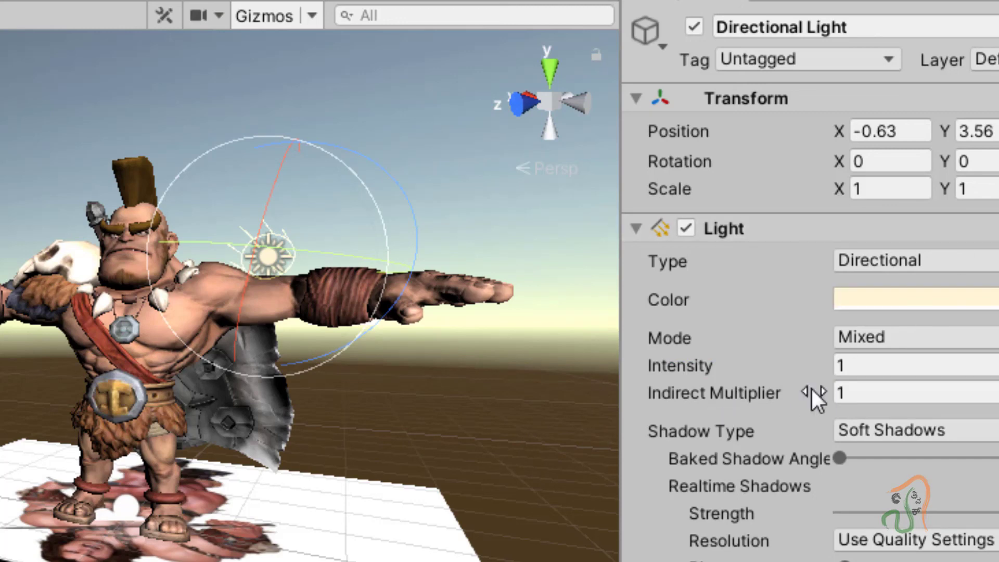
click(879, 374)
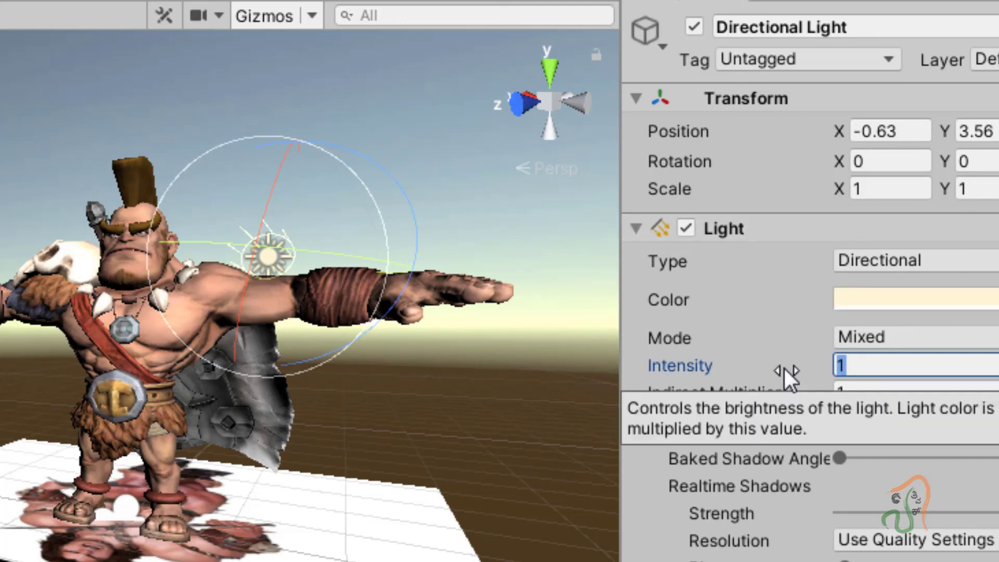
text(2)
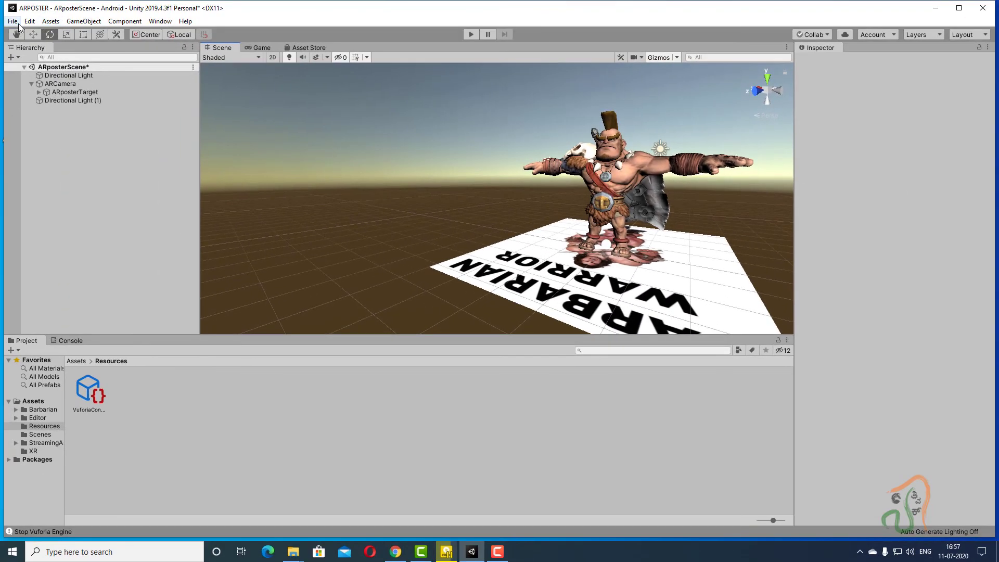
click(12, 21)
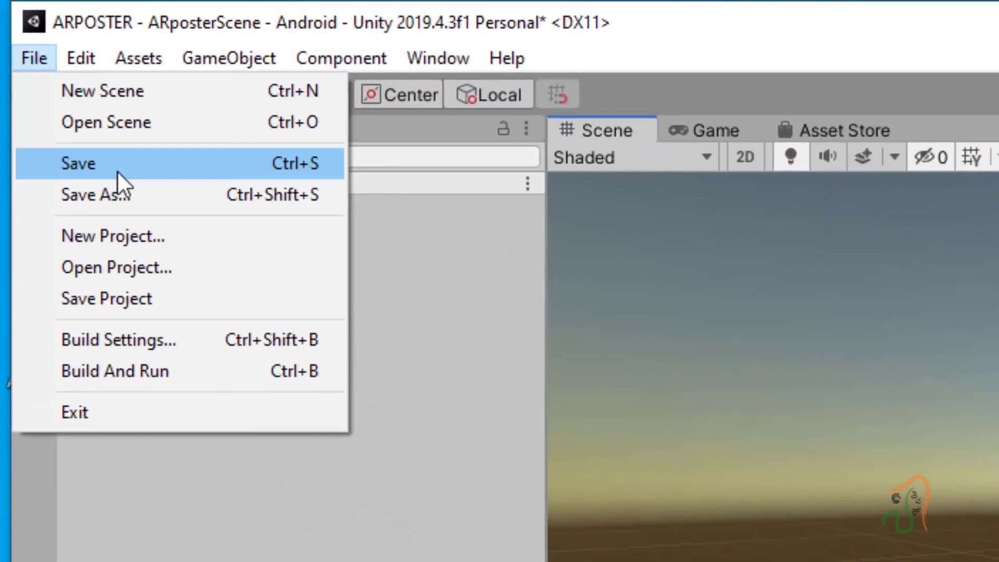
click(40, 59)
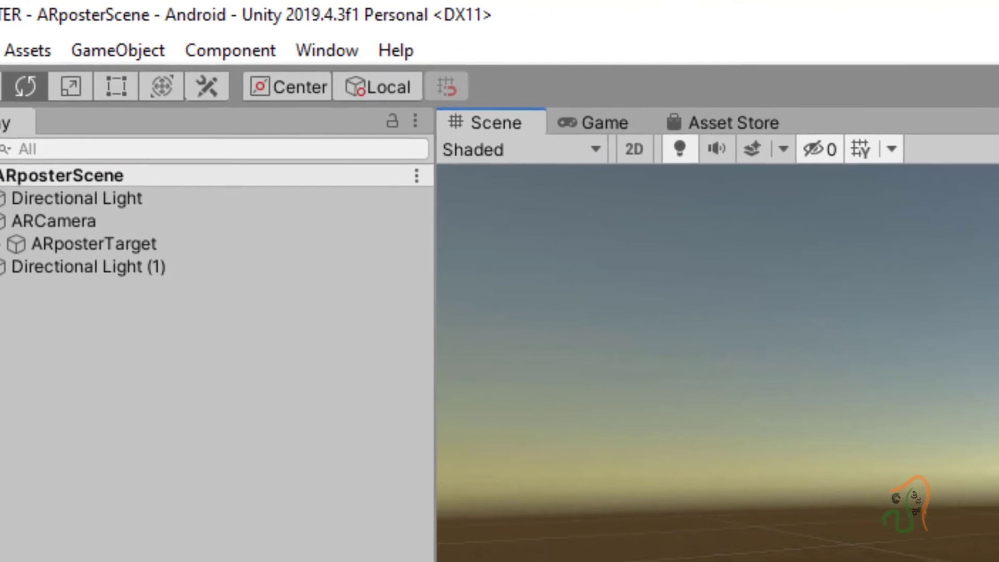
- Test the relit scene in play mode with the webcam, stop the run and save the scene again
click(668, 52)
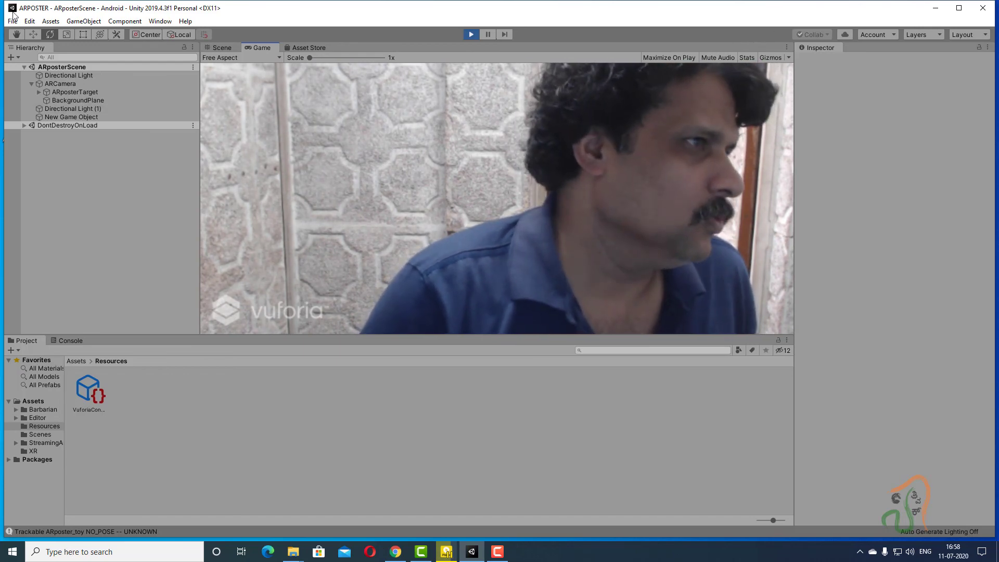
click(471, 34)
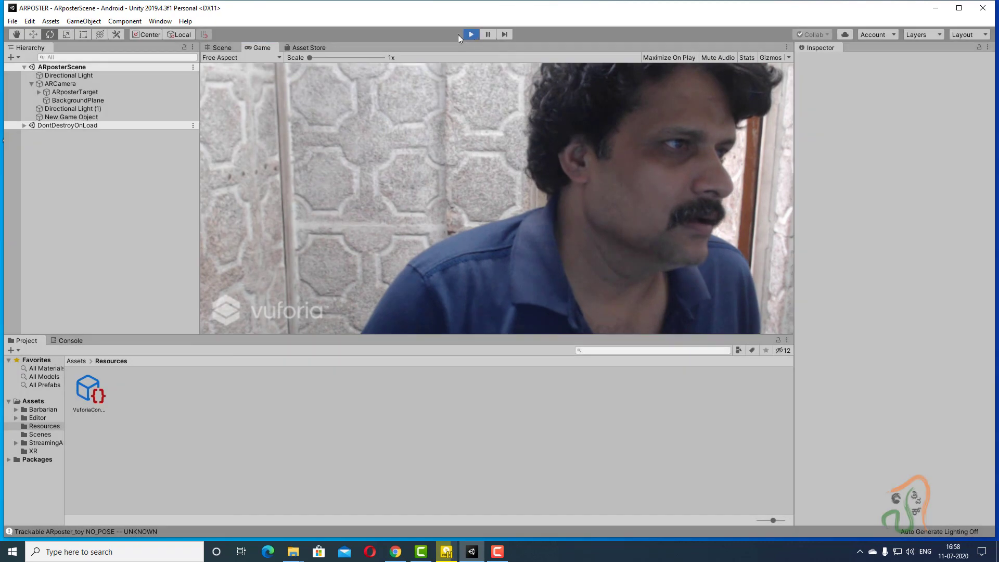
click(12, 21)
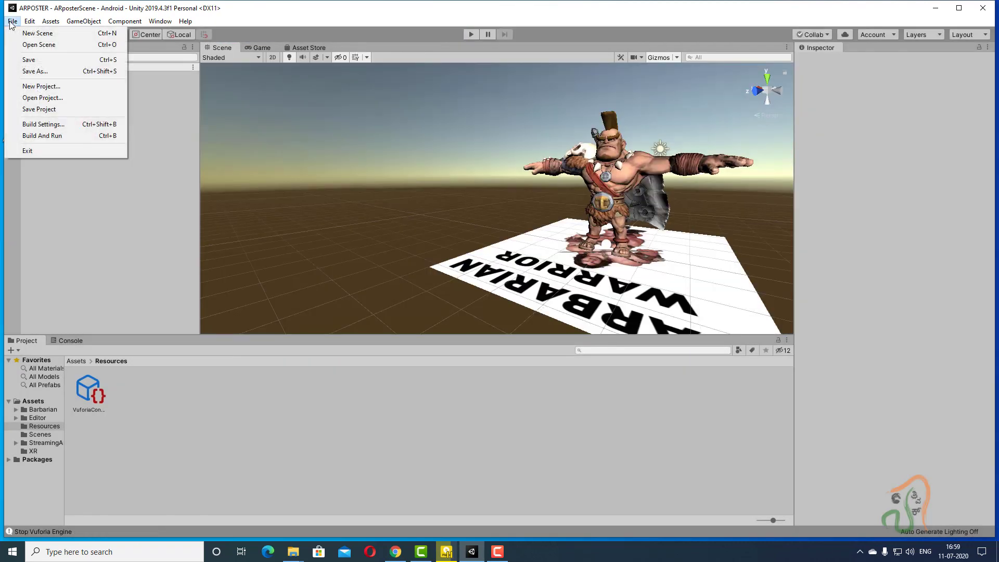
click(25, 59)
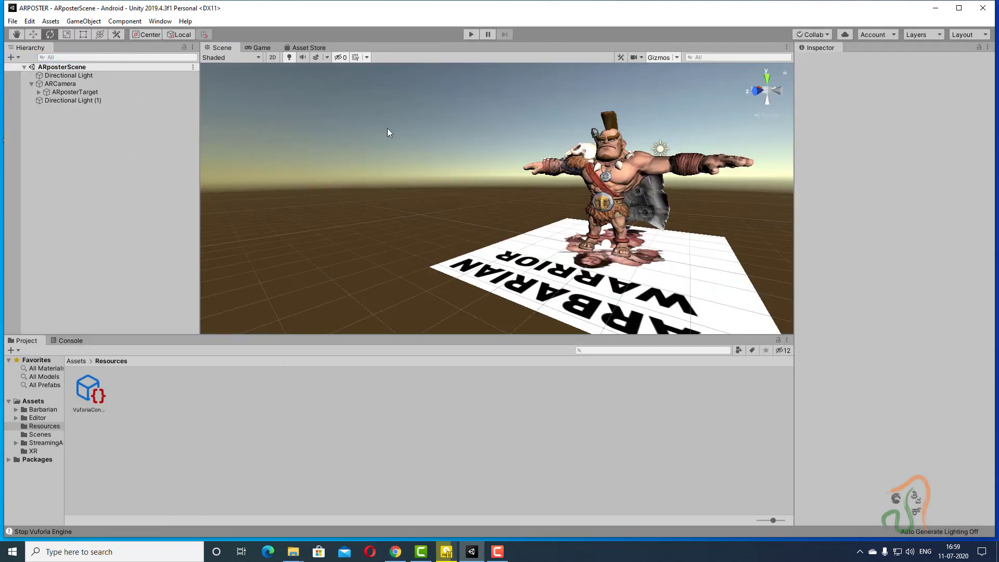